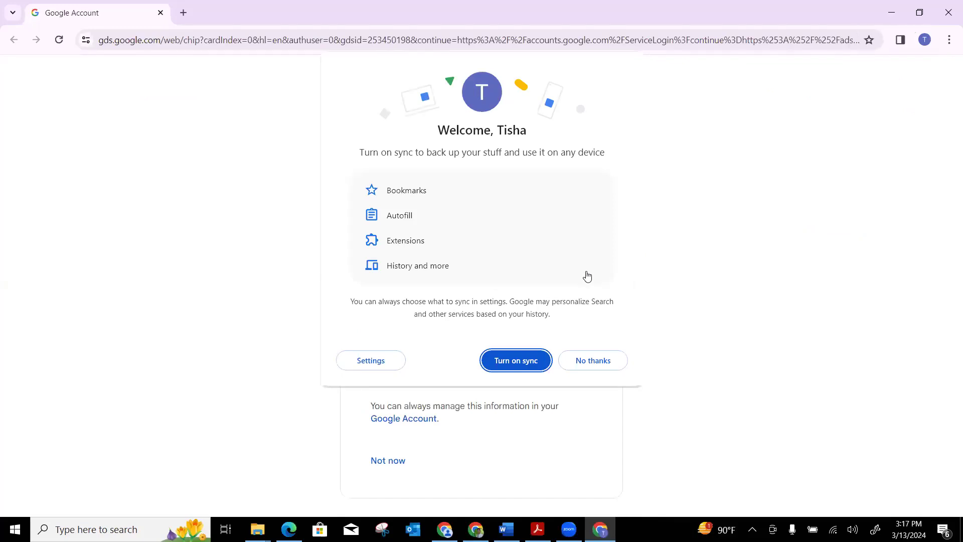
# Turn on Chrome sync, dismiss the ad privacy notice, and close the Account and Welcome tabs.
pyautogui.click(501, 371)
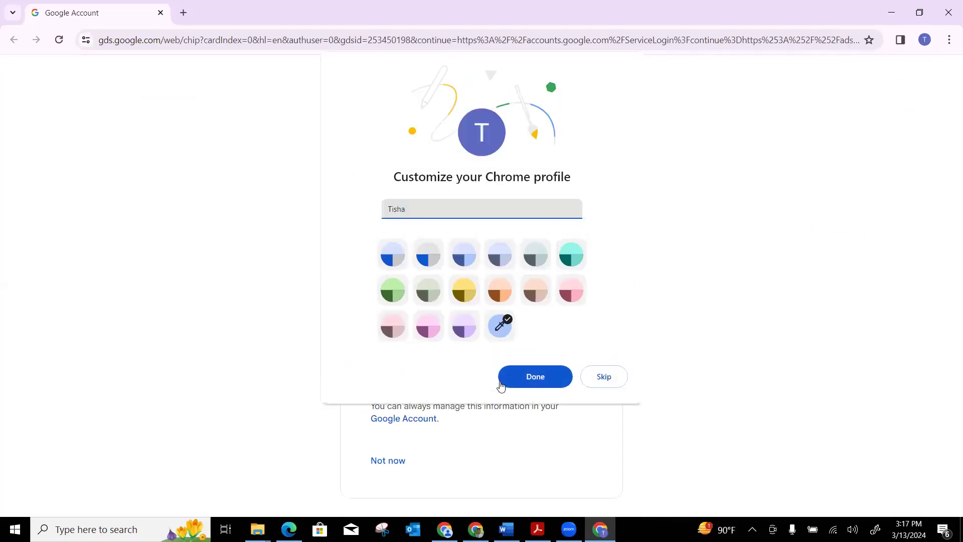
pyautogui.click(519, 374)
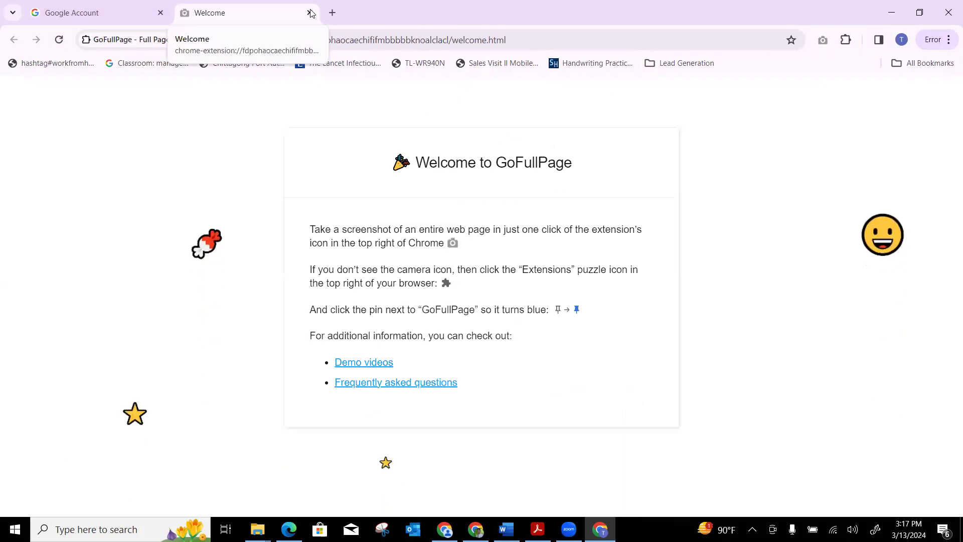
pyautogui.click(332, 13)
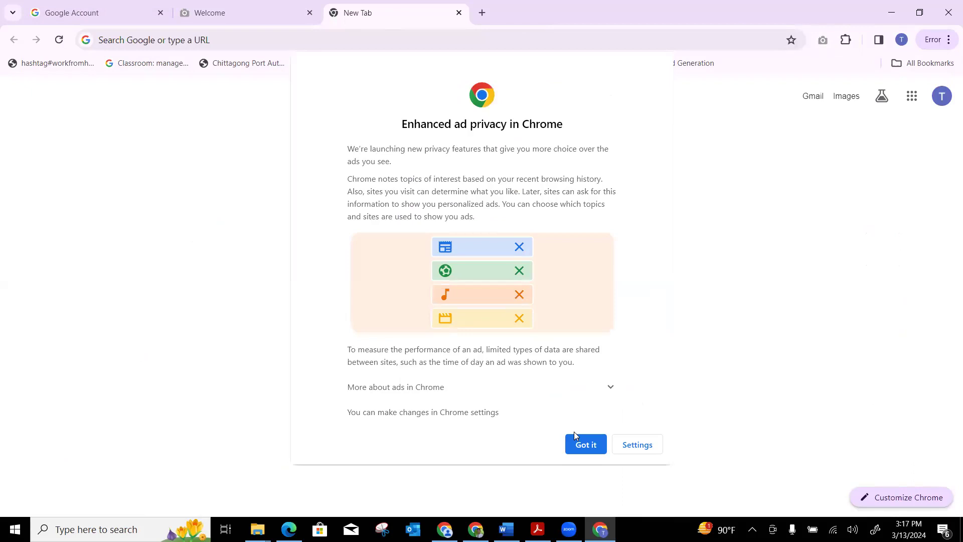
pyautogui.click(590, 448)
pyautogui.click(589, 449)
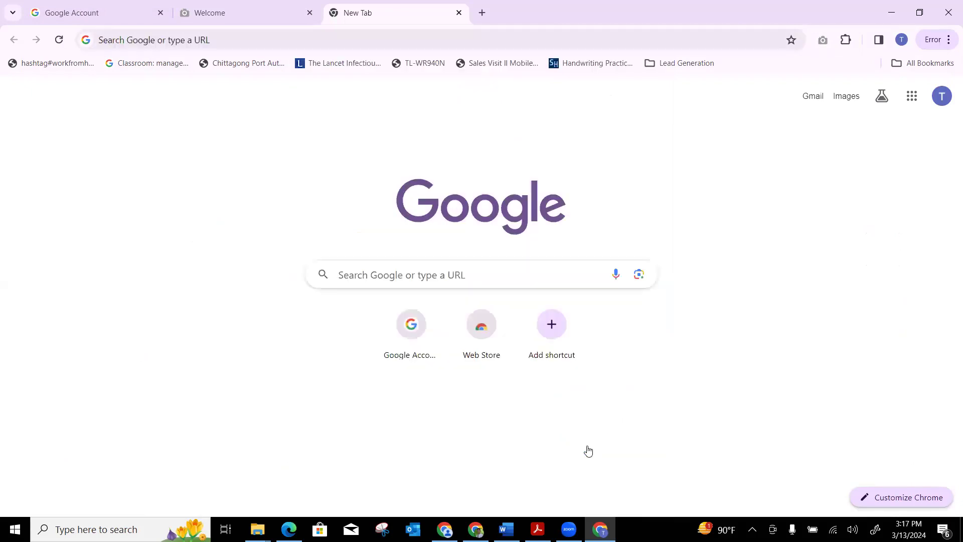
pyautogui.click(159, 13)
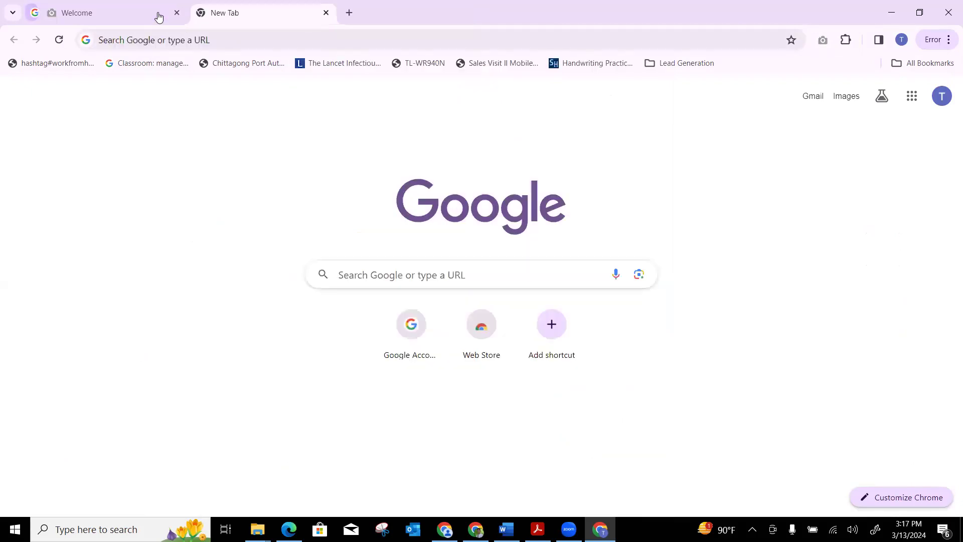
pyautogui.click(159, 13)
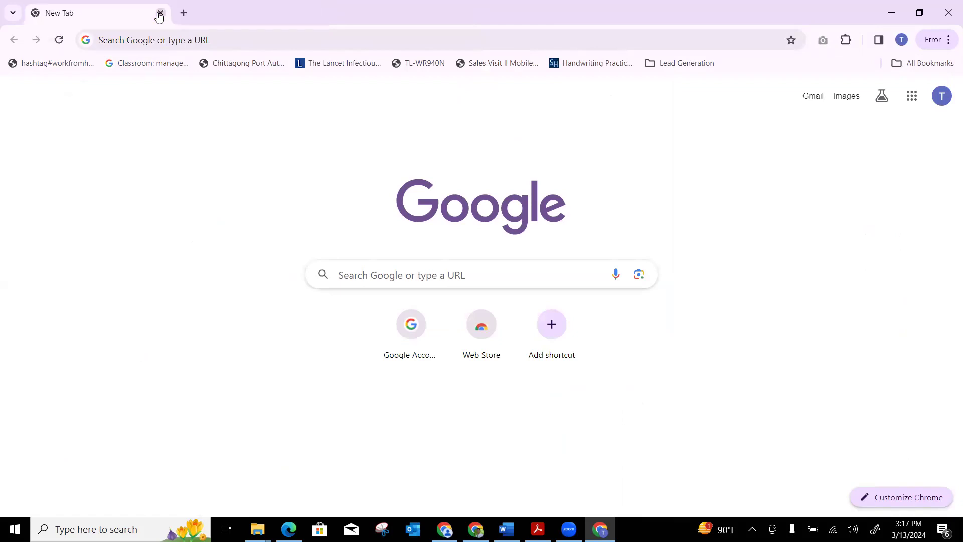
pyautogui.click(913, 102)
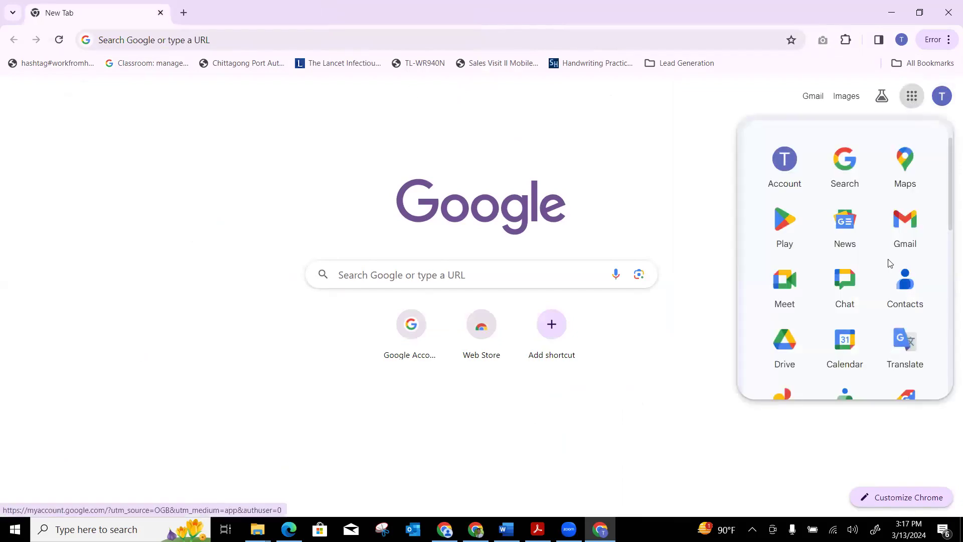
# Launch Google Ads from the Google apps list.
pyautogui.scroll(-10, 893, 258)
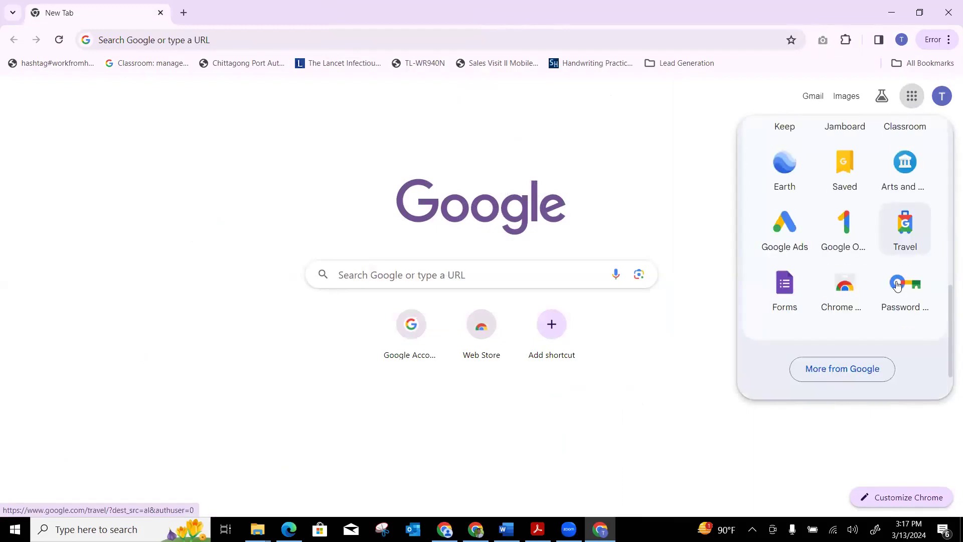
pyautogui.click(787, 230)
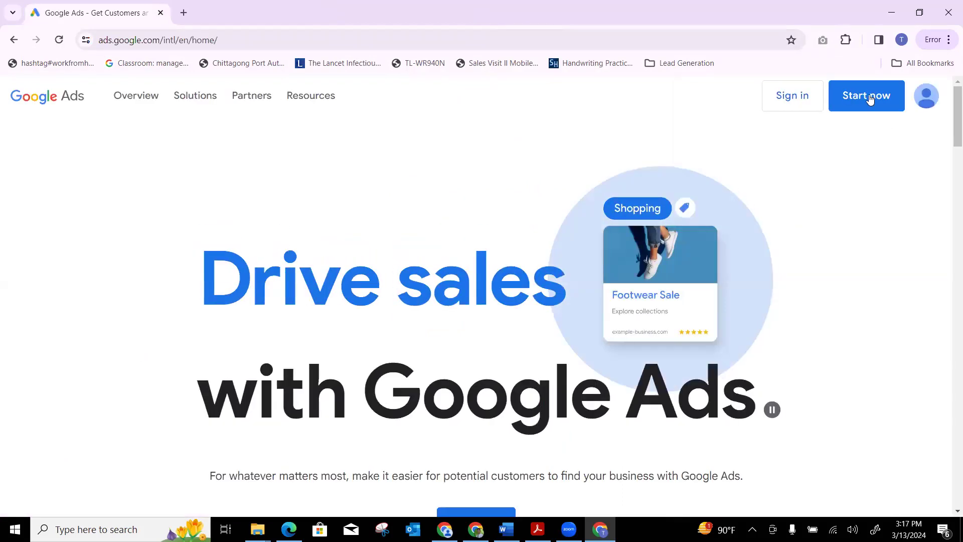
# Start Google Ads sign-up and choose Skip campaign creation.
pyautogui.click(870, 97)
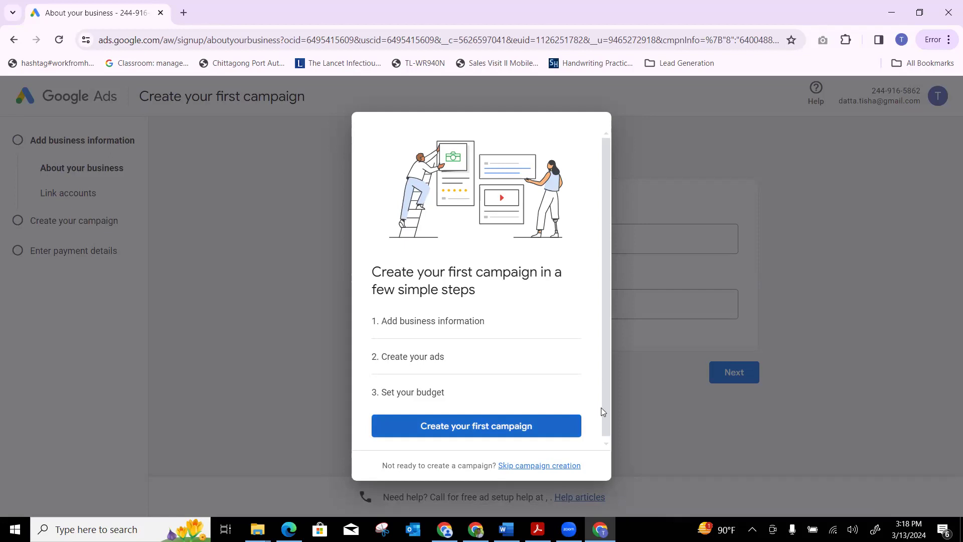
pyautogui.click(540, 466)
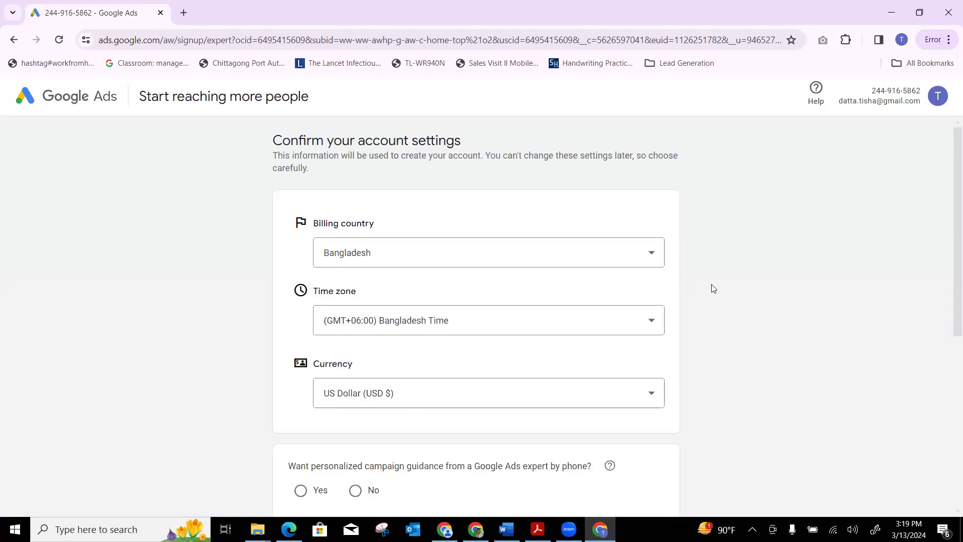
# Decline phone guidance, accept email tips, and submit the Bangladesh / US Dollar account settings.
pyautogui.scroll(-5, 453, 260)
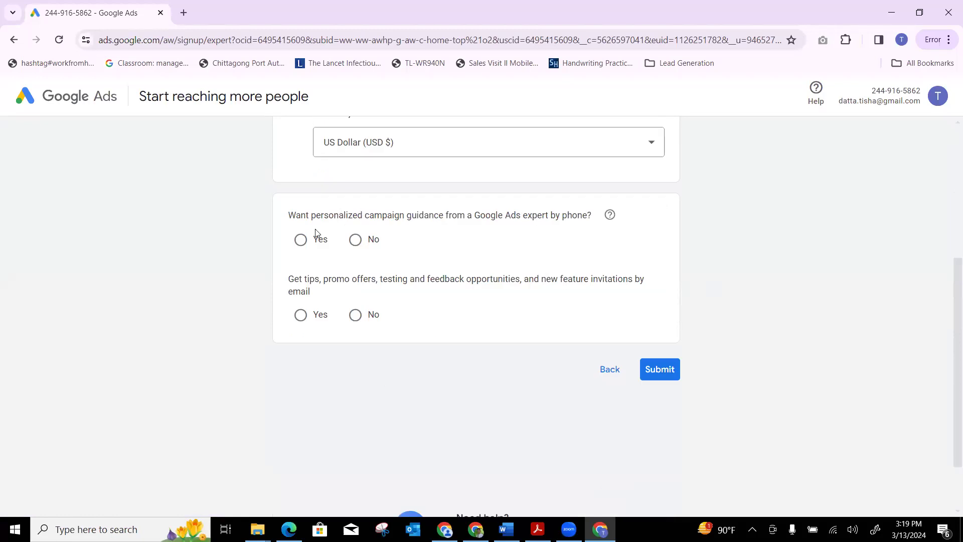
pyautogui.click(308, 240)
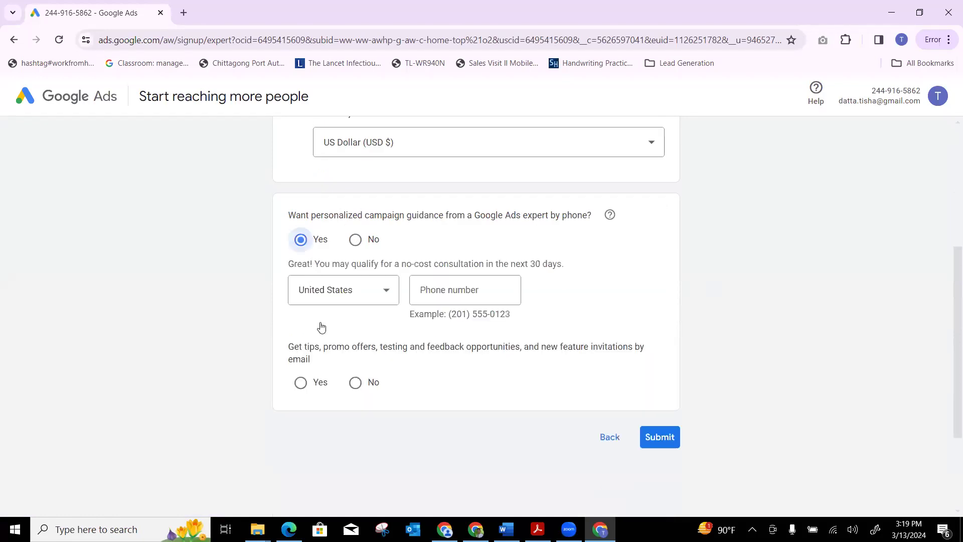
pyautogui.click(360, 244)
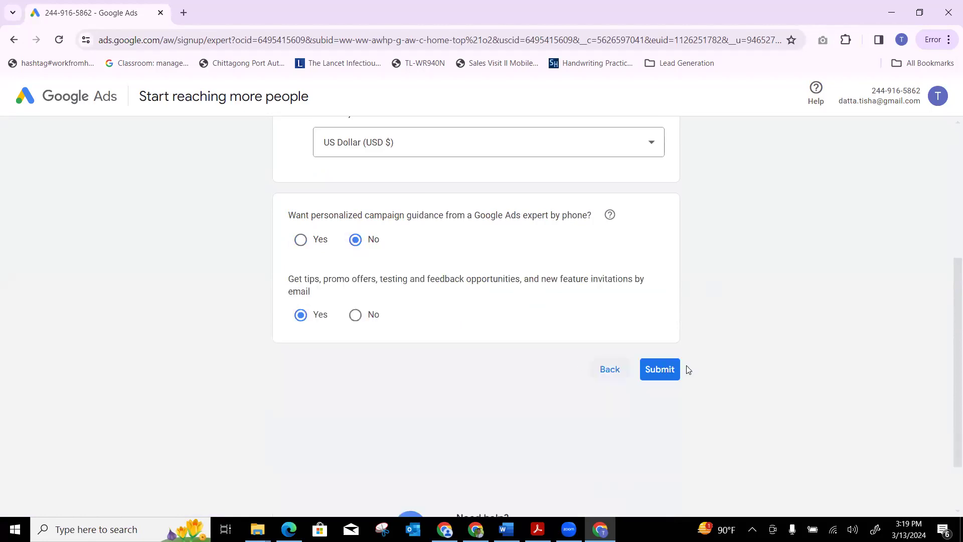
pyautogui.click(662, 371)
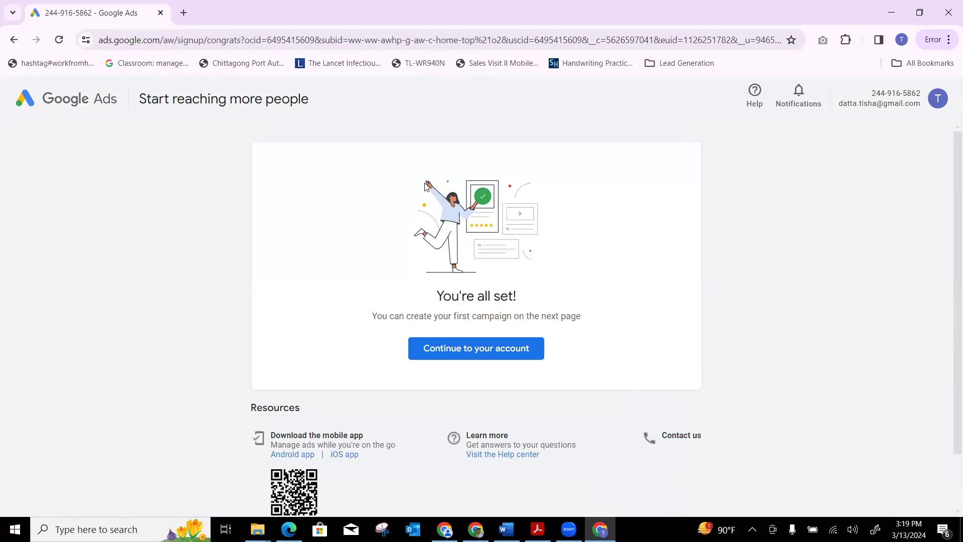
# Continue into the new Ads account and go to its Admin account settings.
pyautogui.click(476, 351)
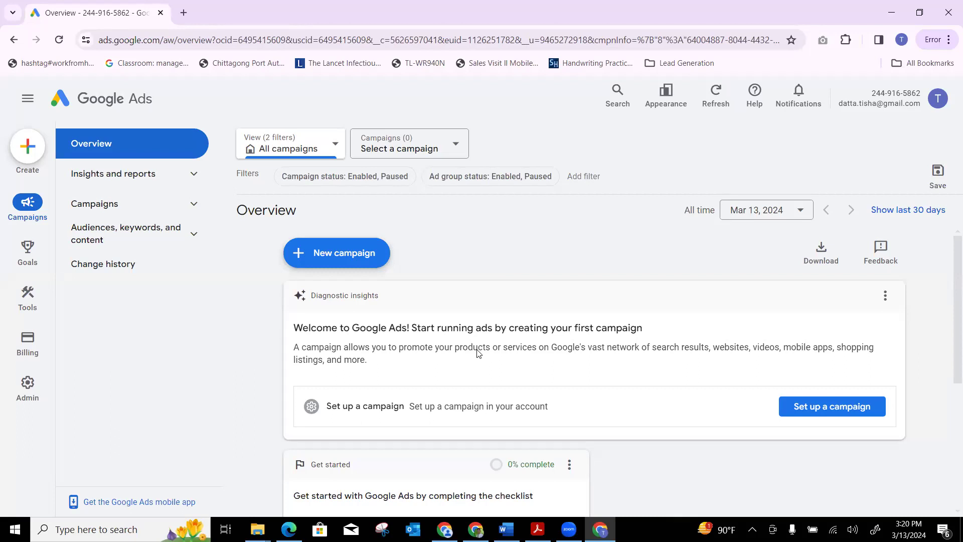
pyautogui.click(31, 388)
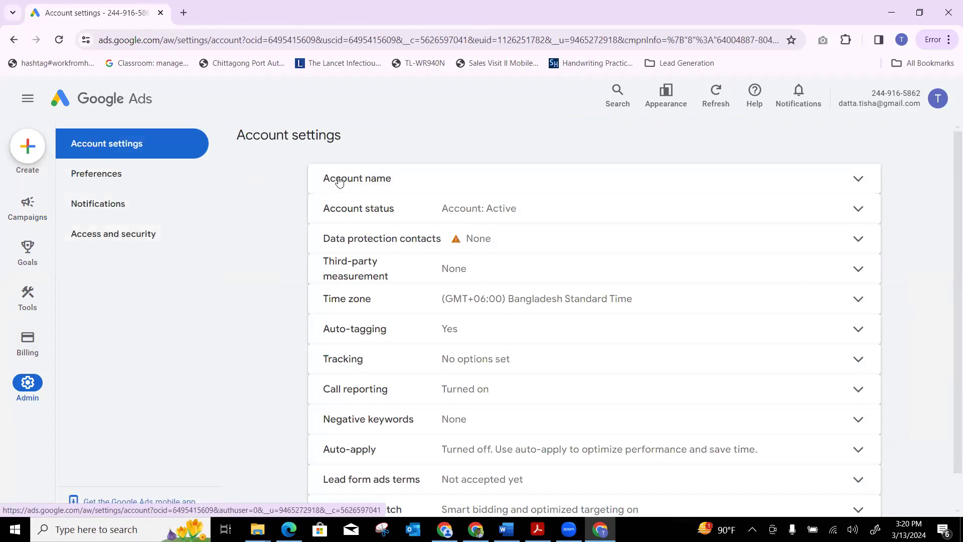
# Set the account name to the owner's full name and save it.
pyautogui.click(782, 191)
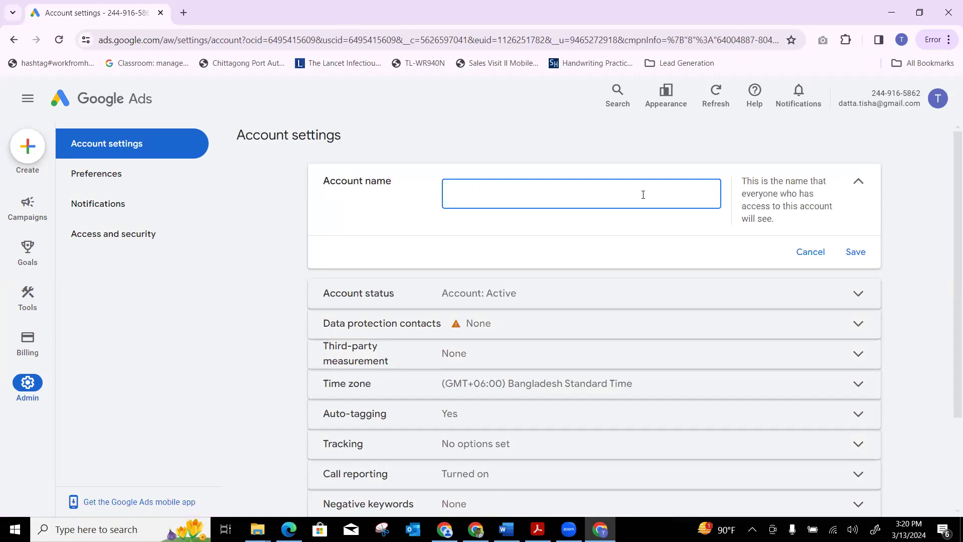
pyautogui.press('Escape')
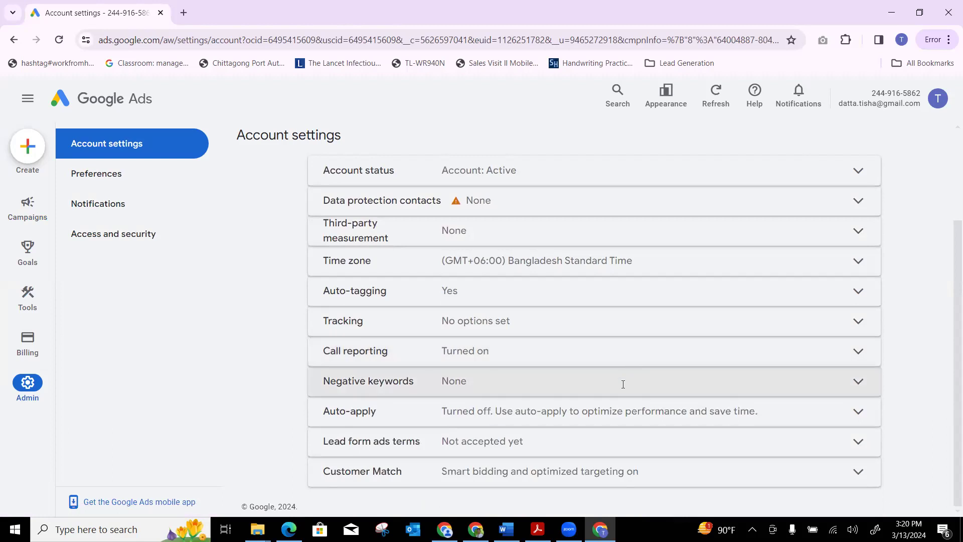
pyautogui.scroll(3, 883, 404)
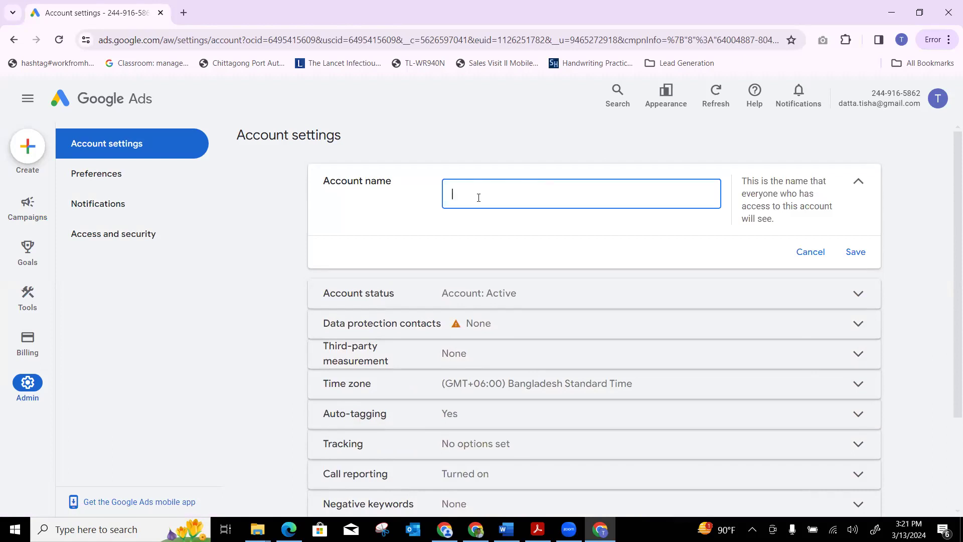
pyautogui.click(855, 252)
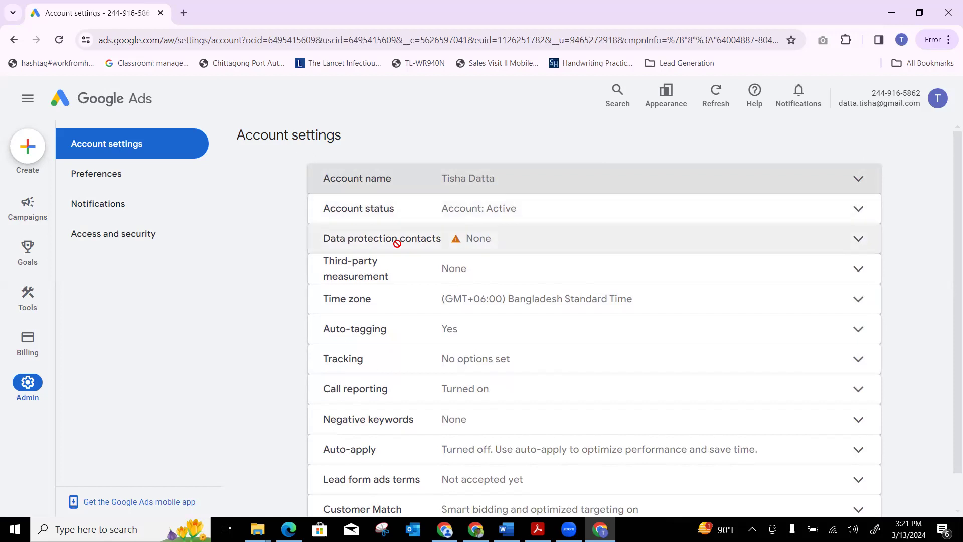
# Open the data protection contacts form and enter the primary contact's full name.
pyautogui.click(527, 242)
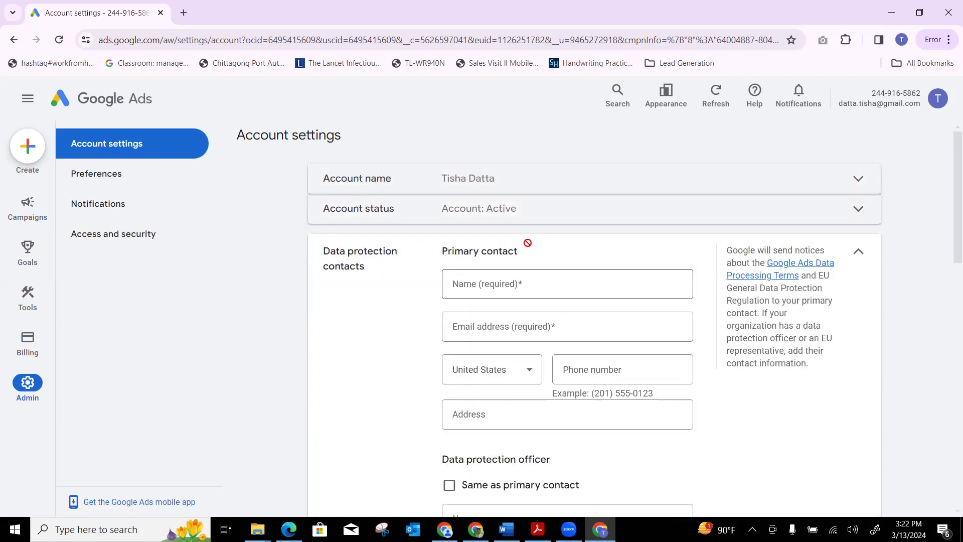
pyautogui.scroll(-1, 692, 283)
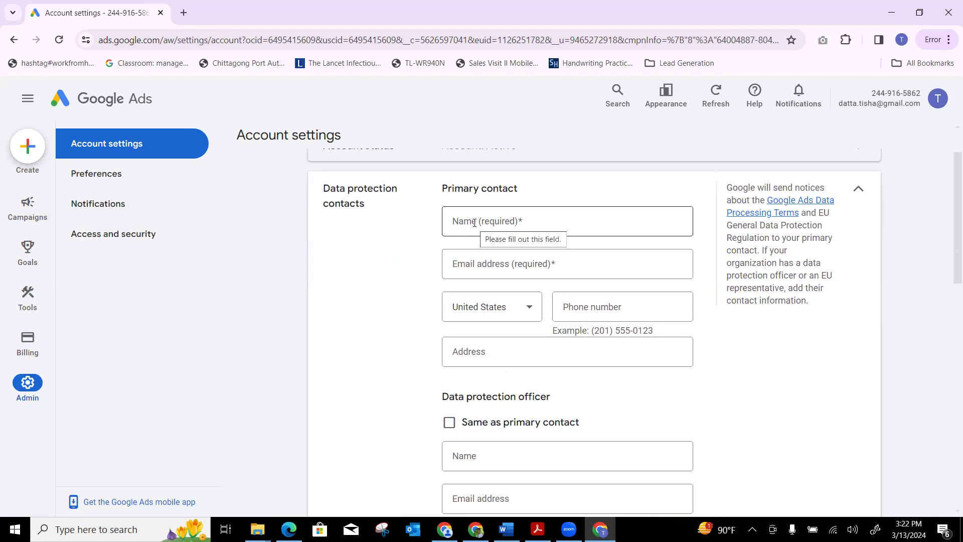
pyautogui.click(516, 222)
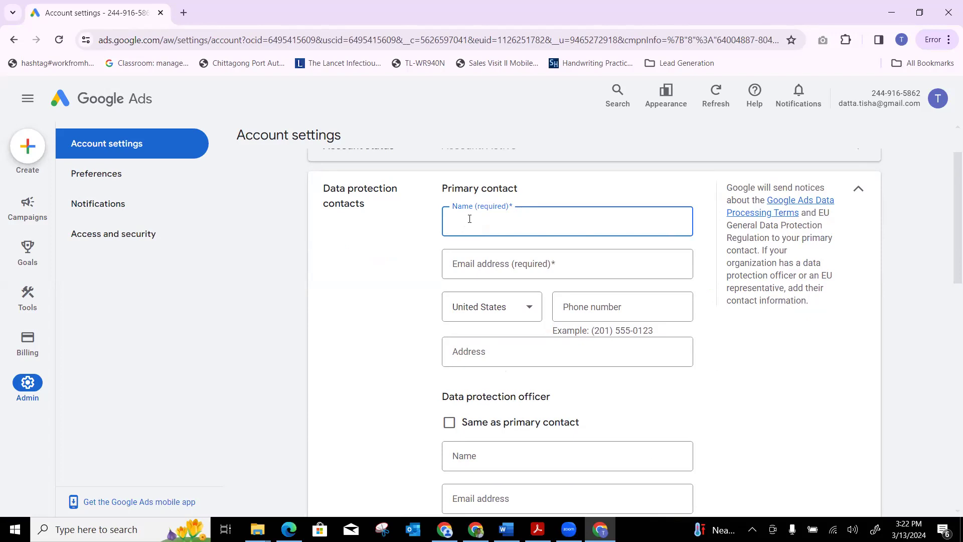
pyautogui.click(468, 261)
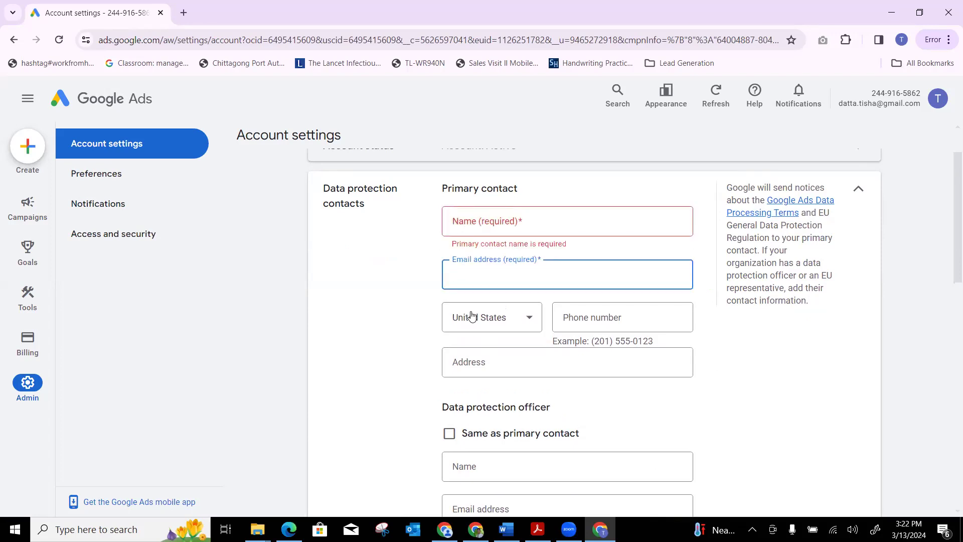
pyautogui.click(479, 219)
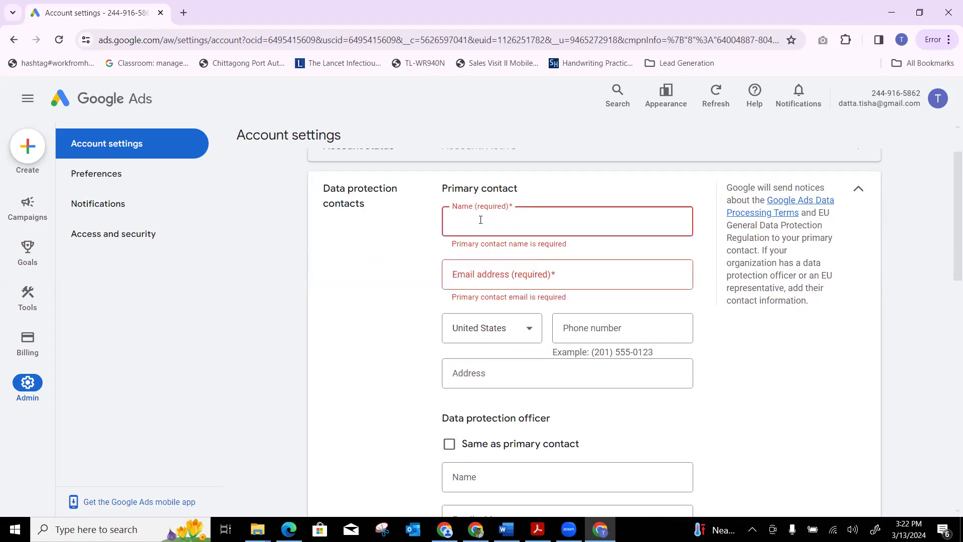
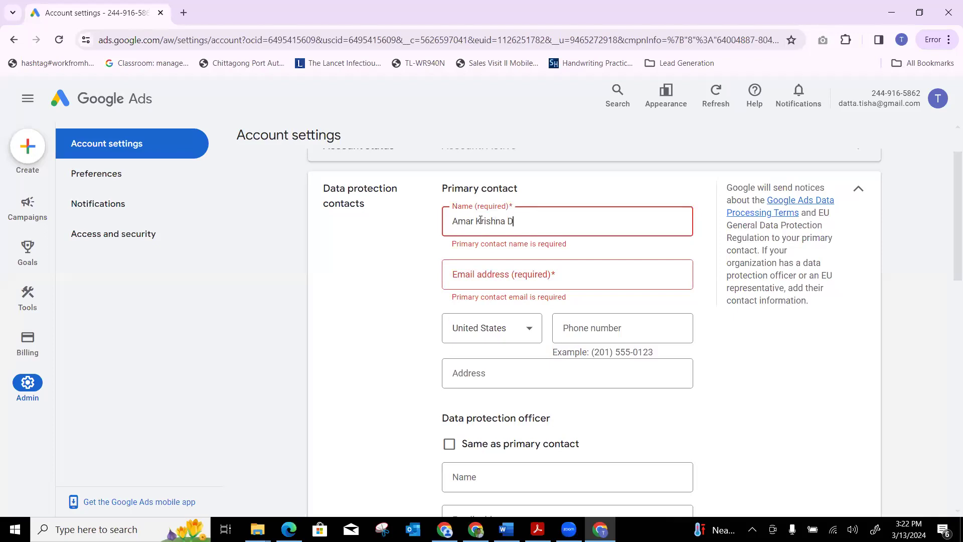
# Type the primary contact's e-mail address, correcting an initial mistyped start.
pyautogui.click(482, 273)
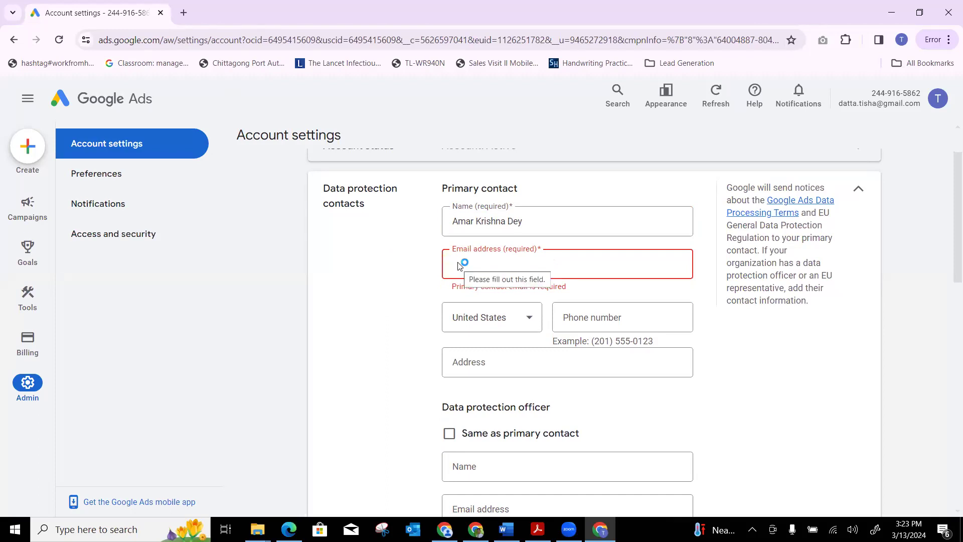
pyautogui.write('a')
pyautogui.write('n')
pyautogui.write('ar')
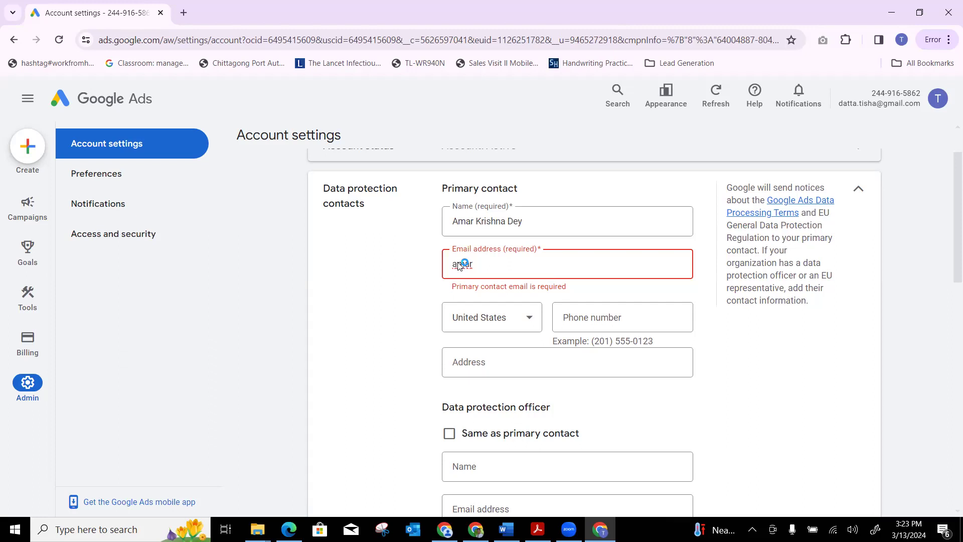
pyautogui.press('BackSpace')
pyautogui.press('BackSpace')
pyautogui.press('BackSpace')
pyautogui.press('BackSpace')
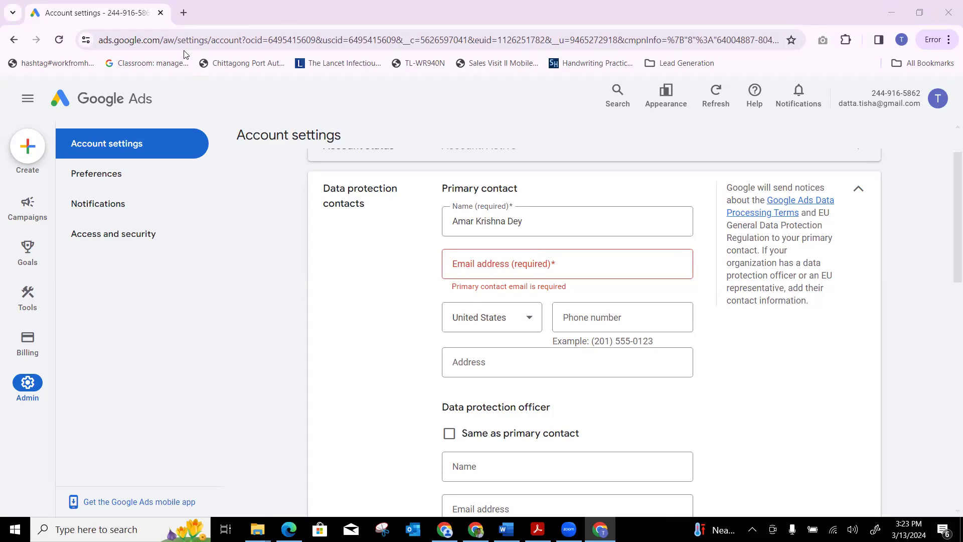
pyautogui.click(477, 273)
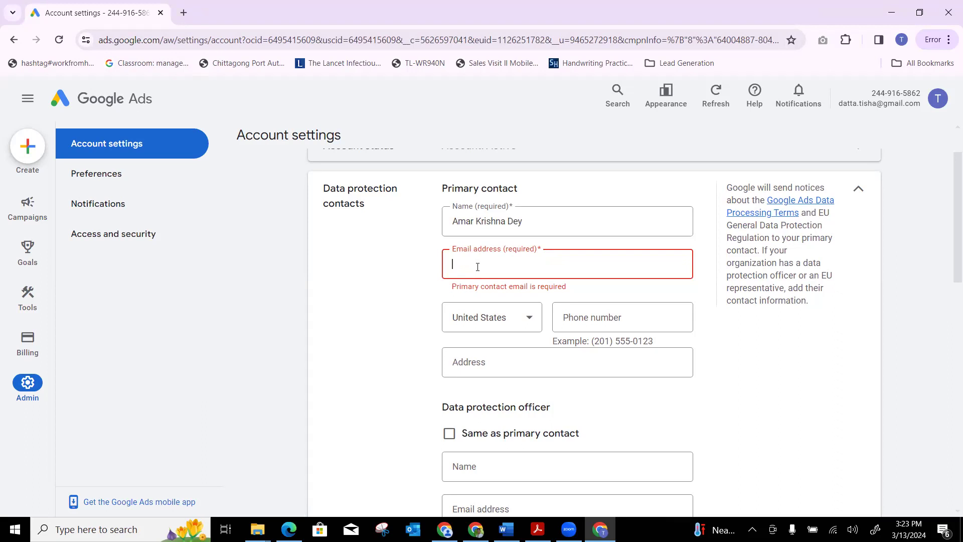
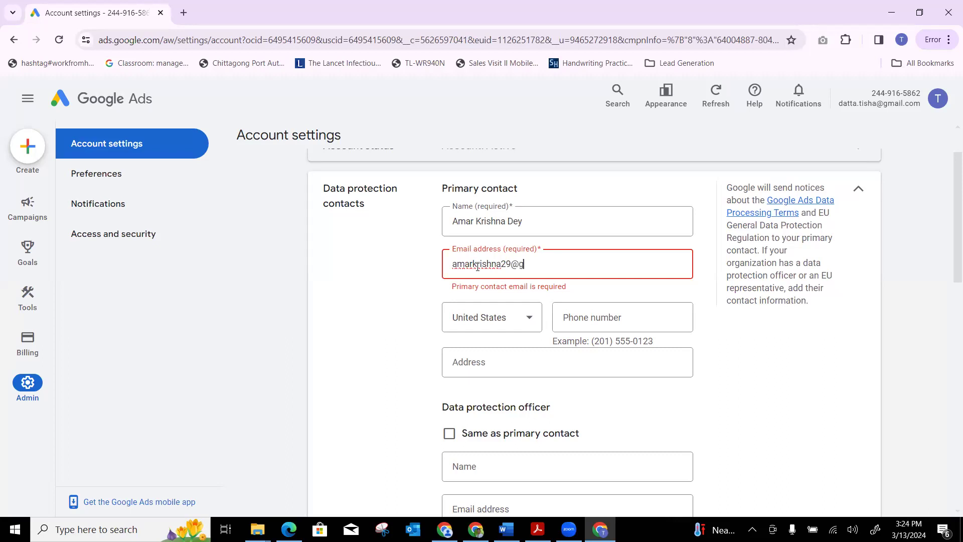
# Choose Bangladesh as the country for the primary contact's phone number.
pyautogui.click(490, 318)
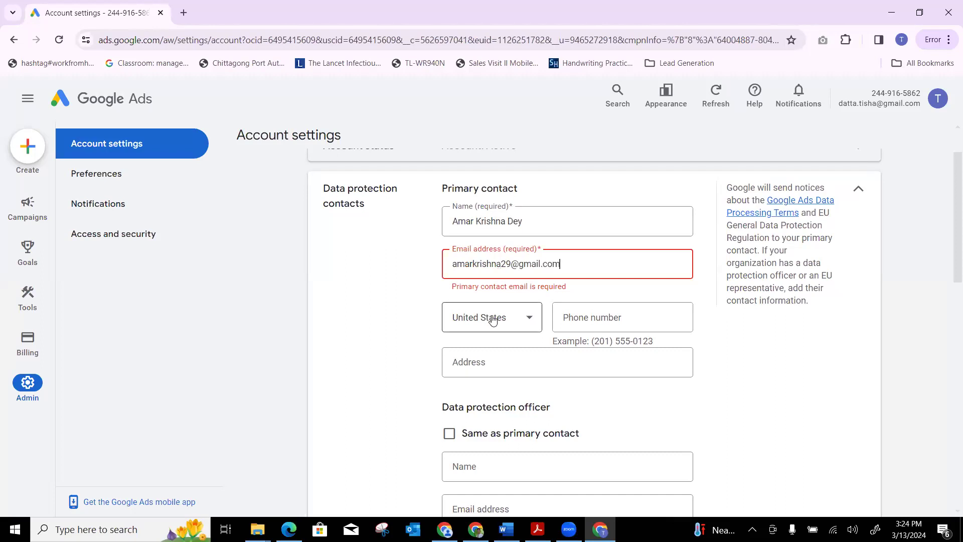
pyautogui.click(492, 319)
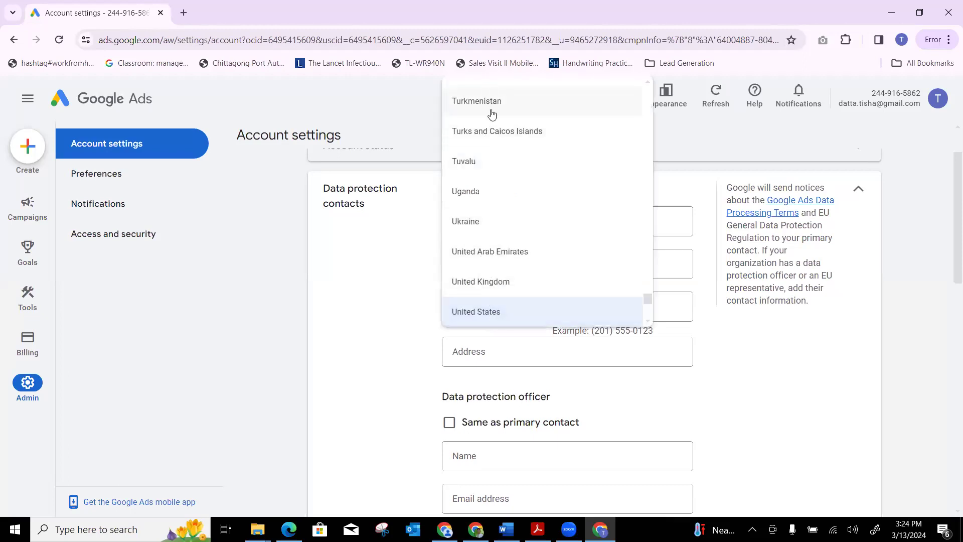
pyautogui.click(384, 266)
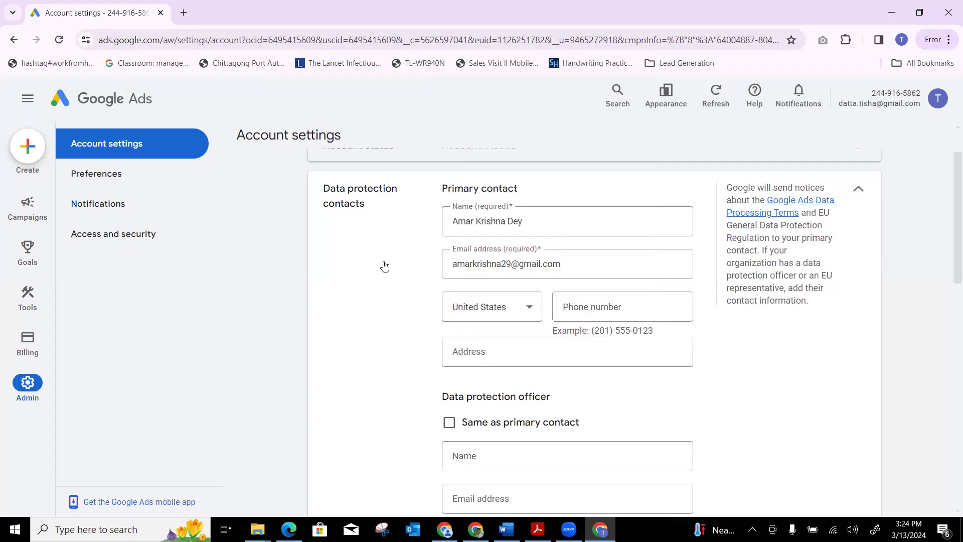
pyautogui.click(568, 309)
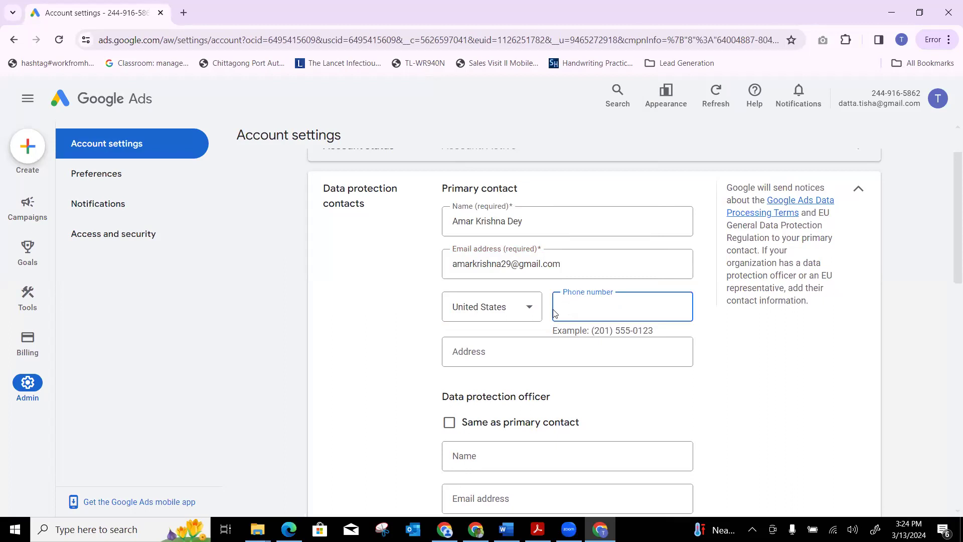
pyautogui.click(525, 306)
pyautogui.click(525, 308)
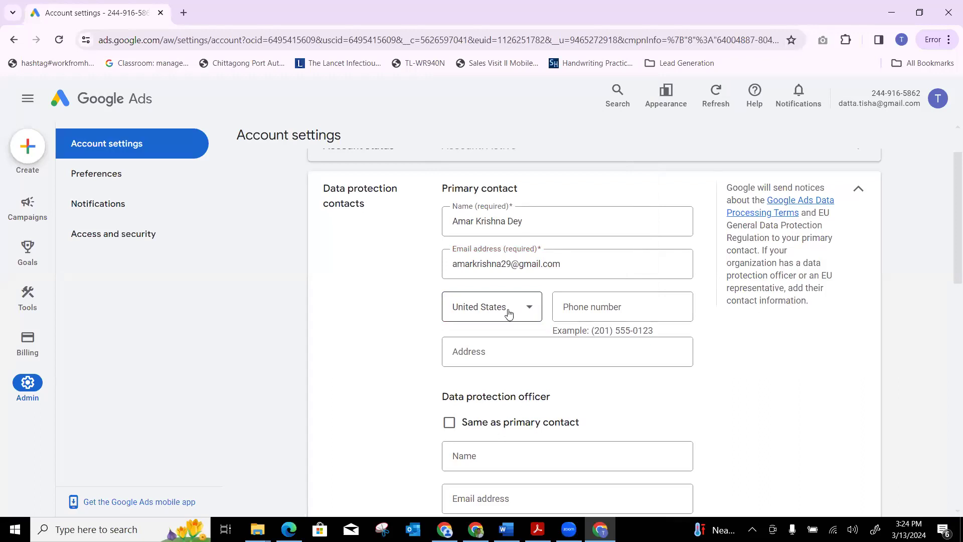
pyautogui.click(511, 317)
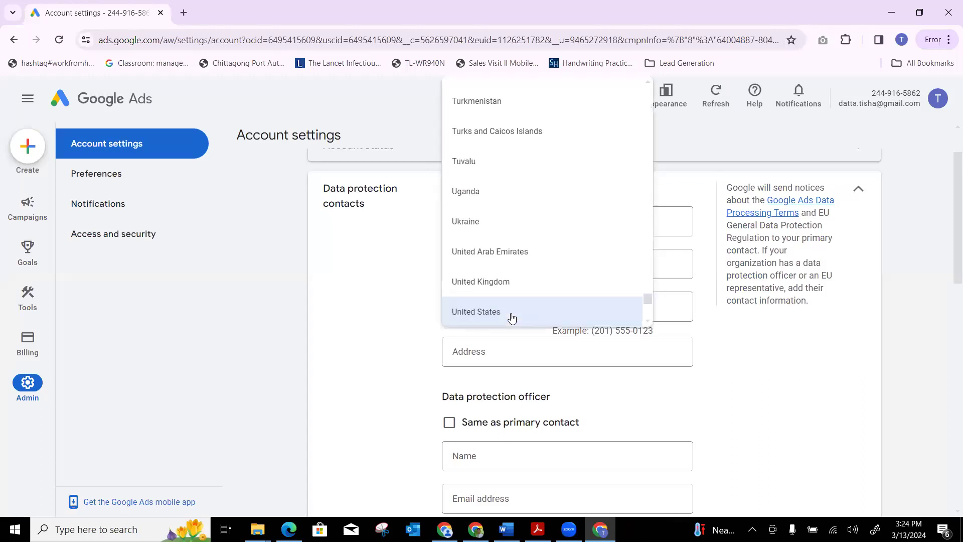
pyautogui.press('b')
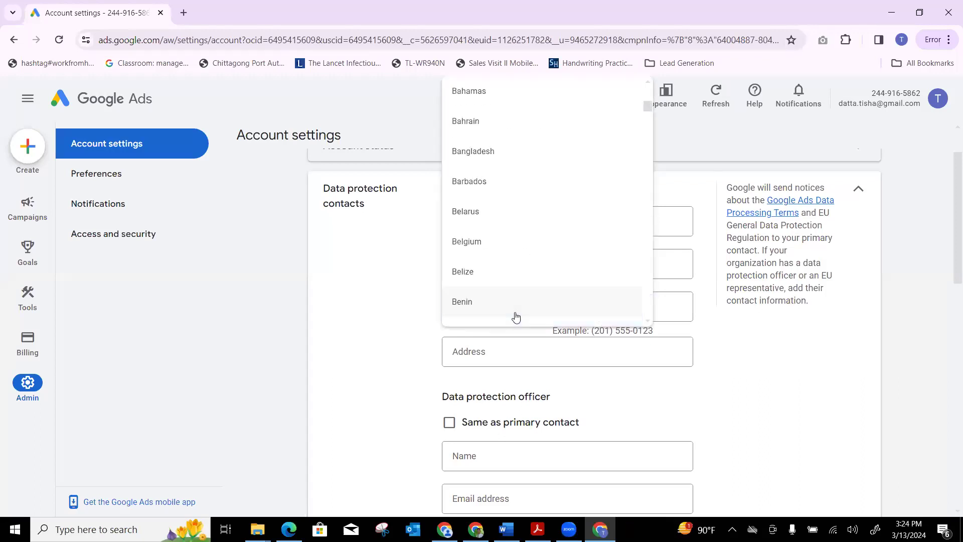
pyautogui.click(482, 150)
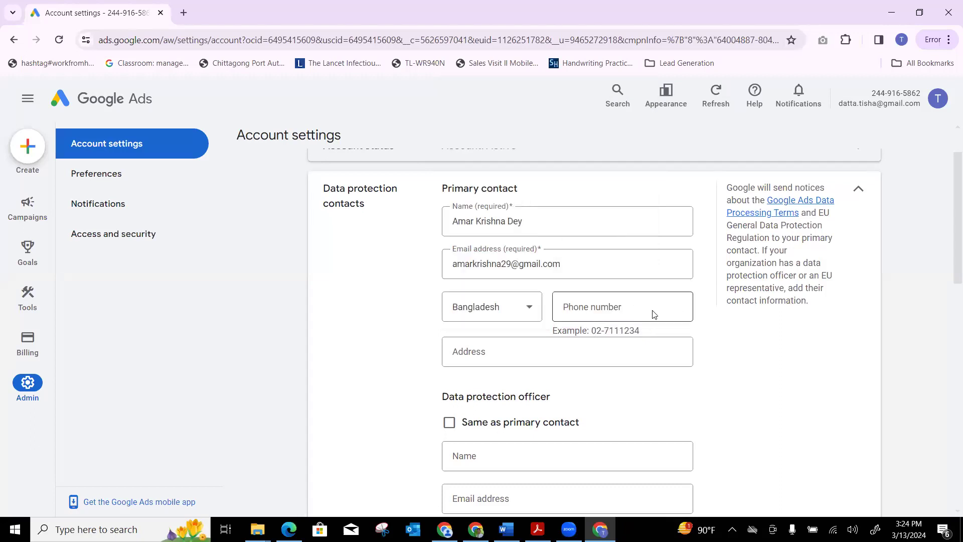
pyautogui.click(607, 306)
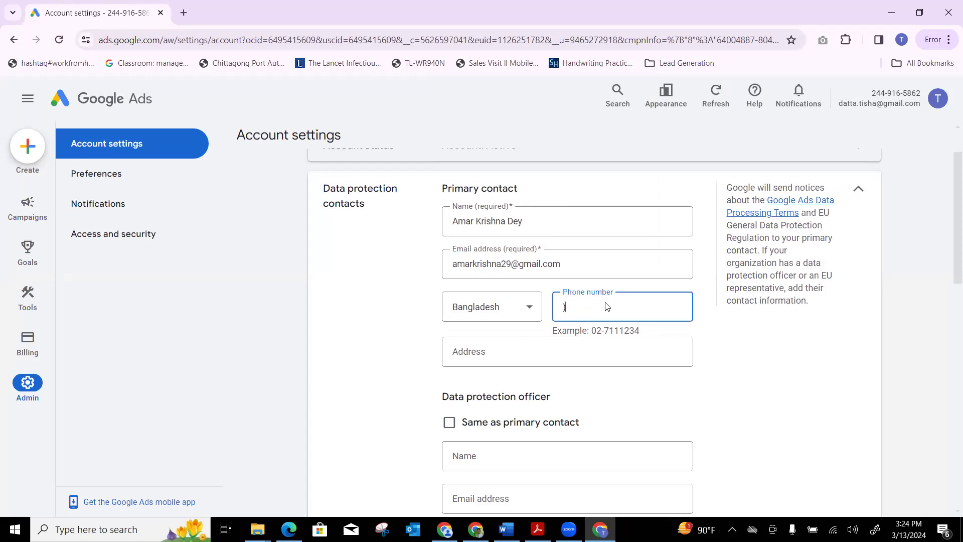
# Enter the contact's phone number and begin typing the street address.
pyautogui.click(468, 355)
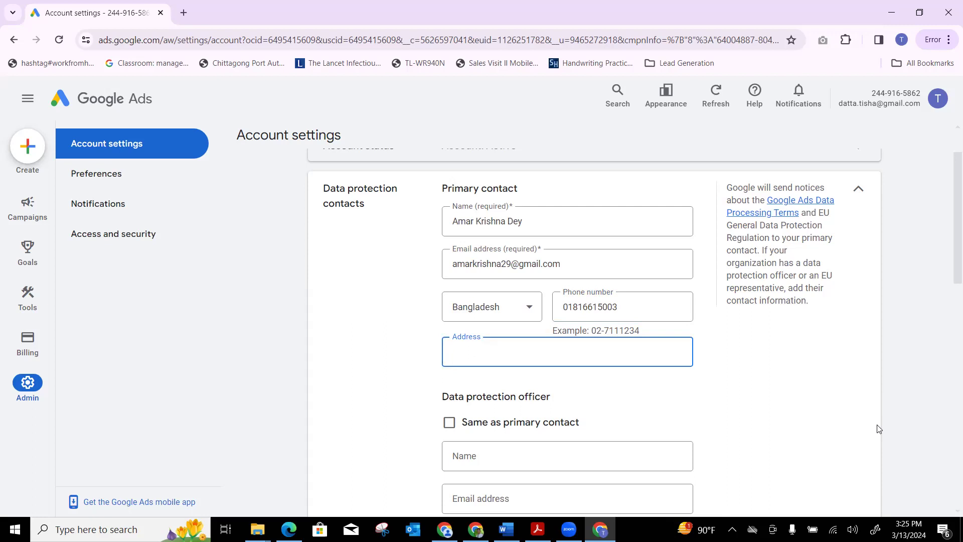
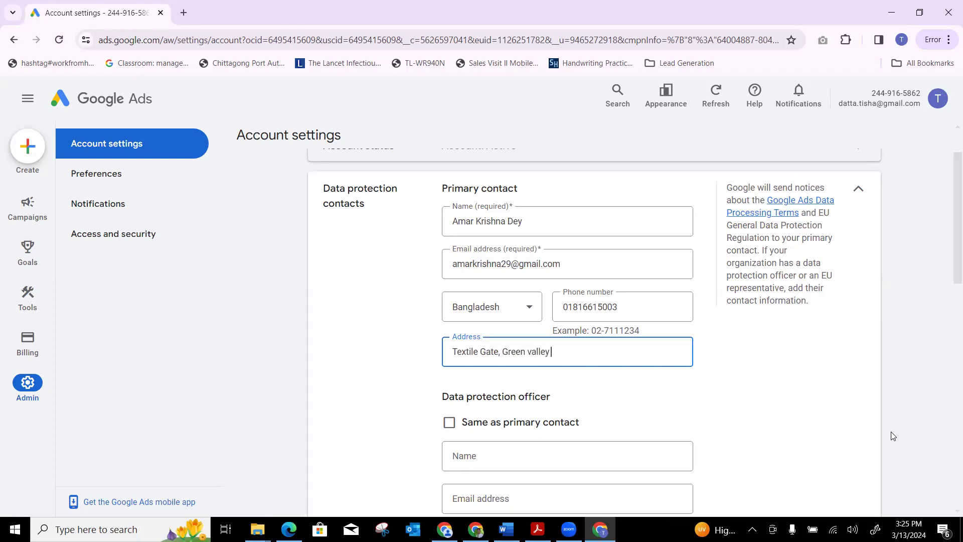
# Finish the contact's postal address, fixing stray characters and the city spelling.
pyautogui.press('BackSpace')
pyautogui.write('?')
pyautogui.press('BackSpace')
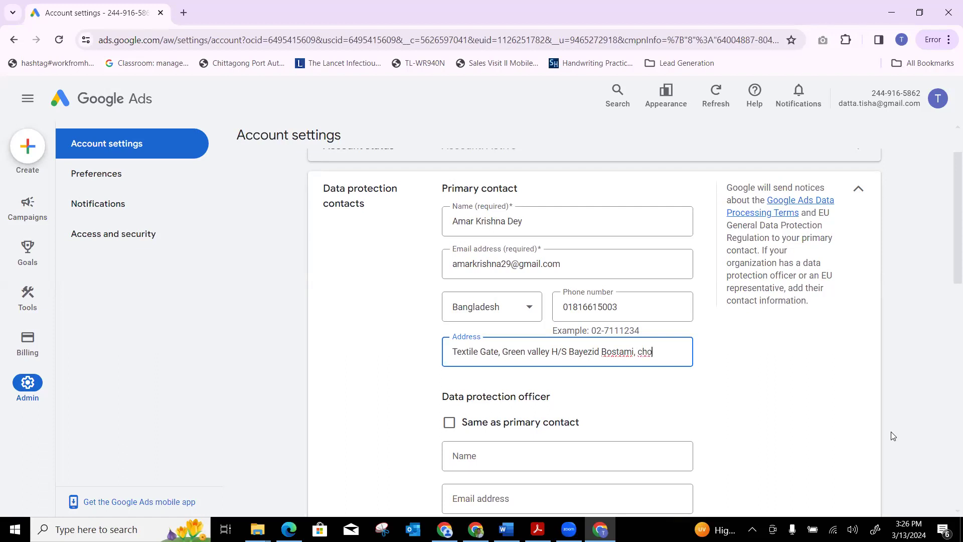
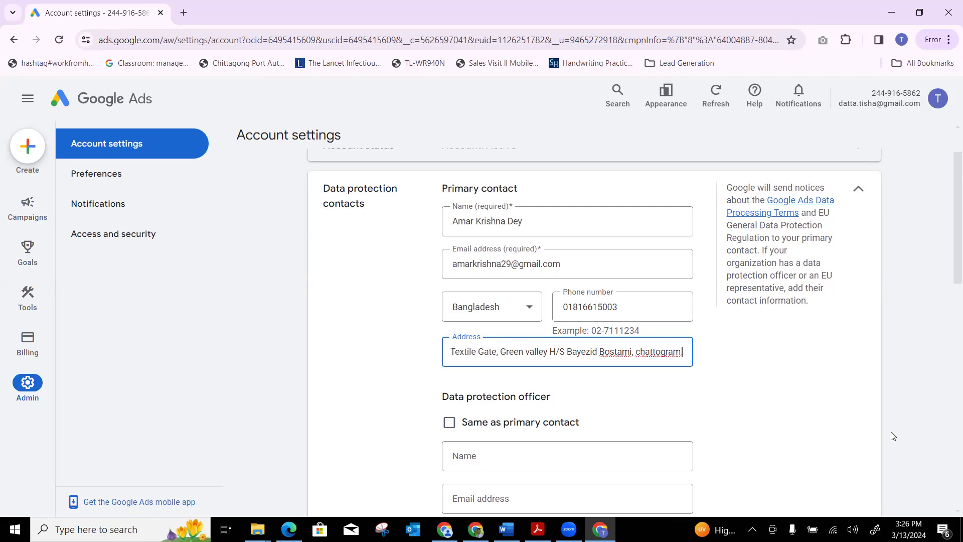
pyautogui.click(782, 364)
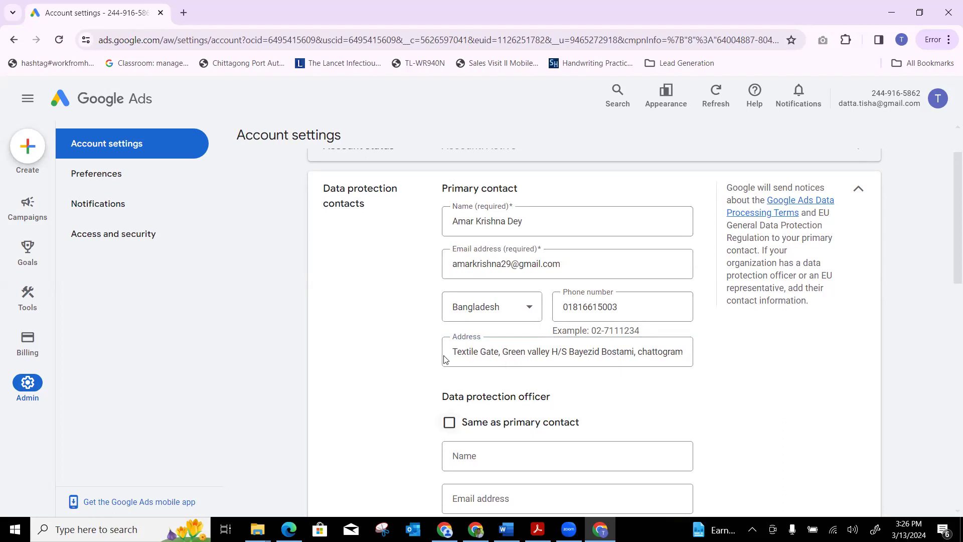
# Mark the data protection officer as same as primary contact and save the contacts.
pyautogui.click(449, 424)
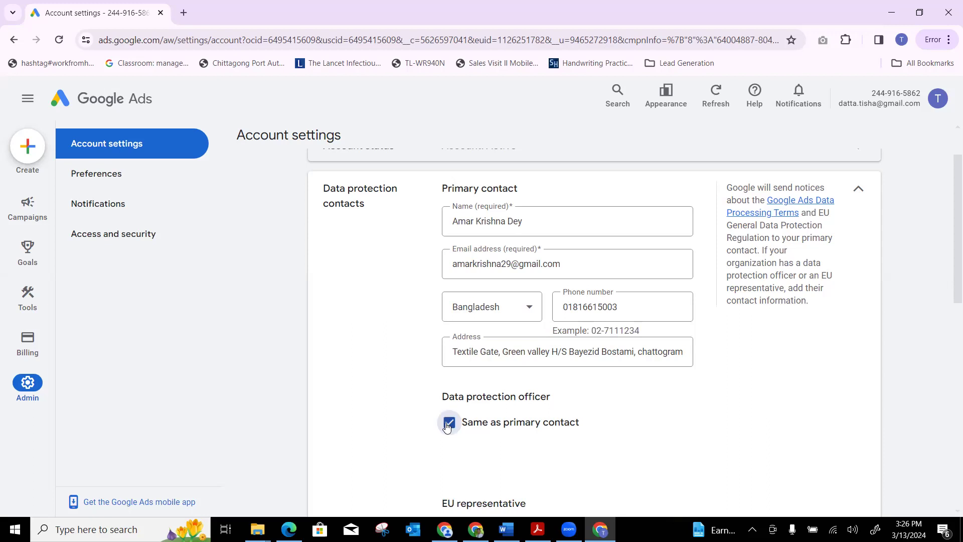
pyautogui.scroll(-5, 949, 407)
pyautogui.scroll(-4, 898, 416)
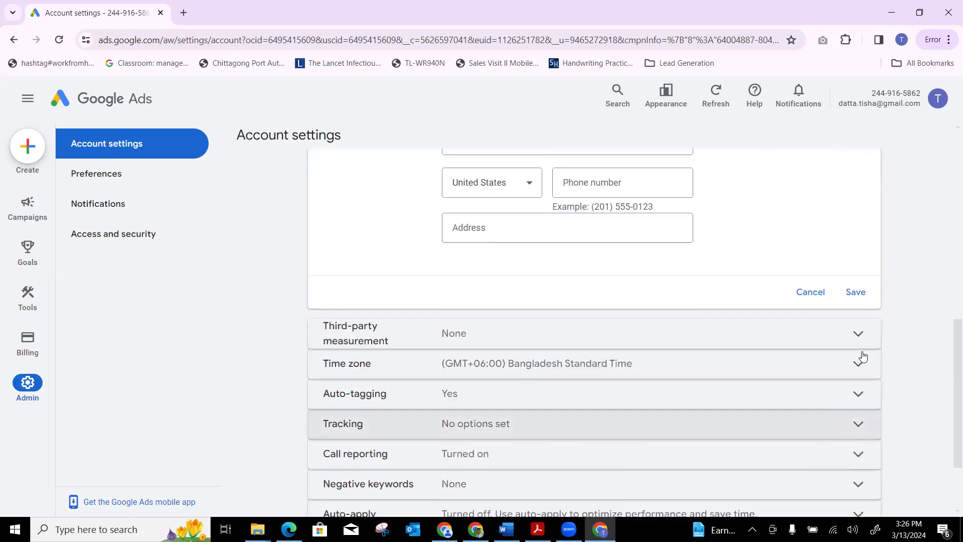
pyautogui.click(854, 292)
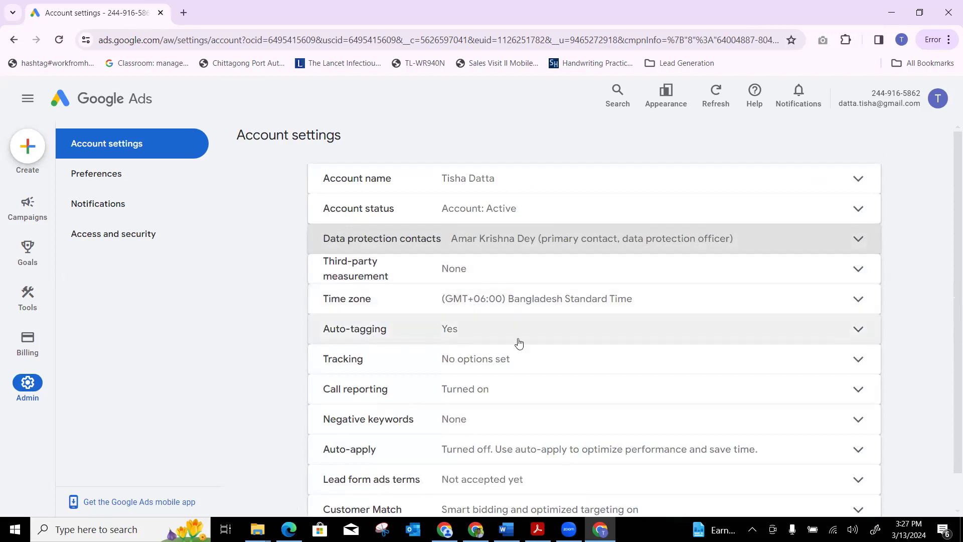
pyautogui.scroll(-1, 518, 342)
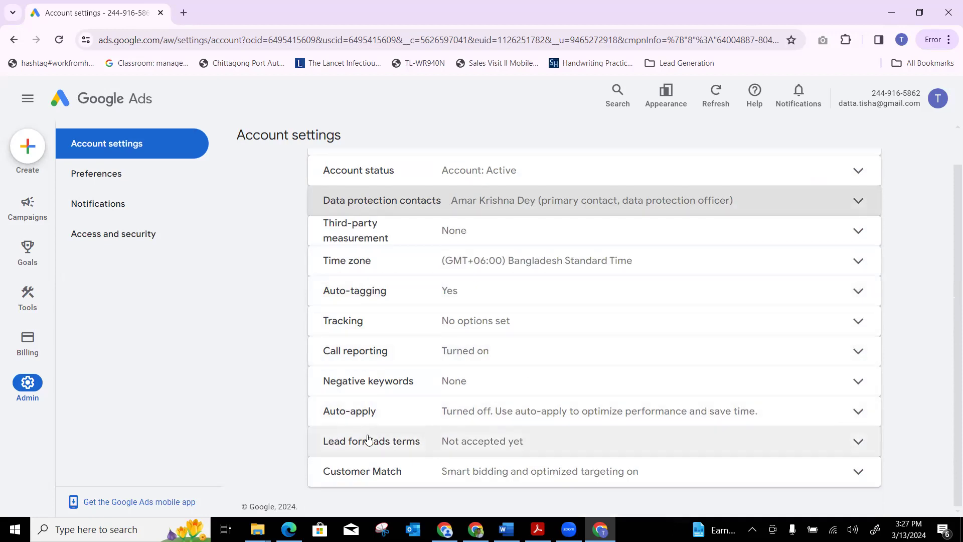
# Accept the lead form ads terms on behalf of the company and save the acceptance.
pyautogui.click(538, 439)
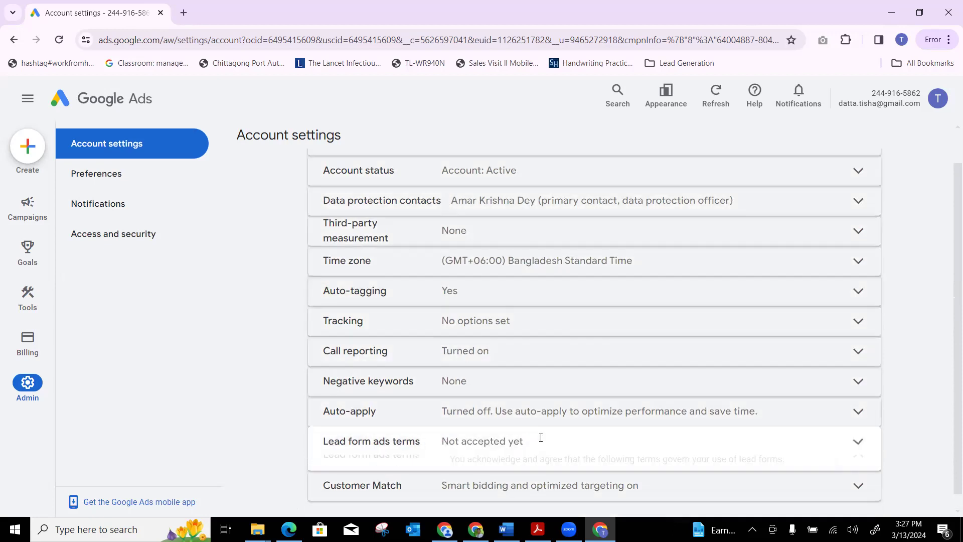
pyautogui.scroll(-4, 928, 411)
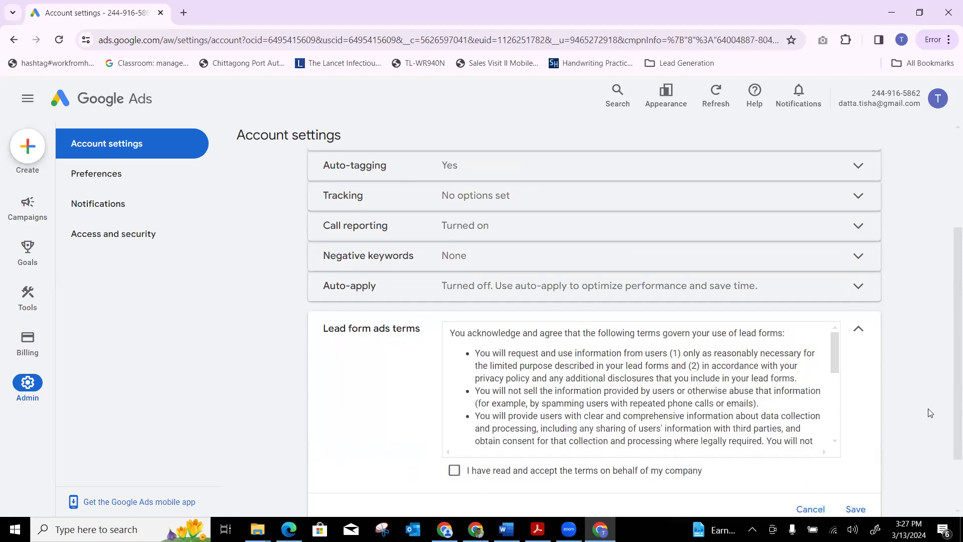
pyautogui.click(454, 390)
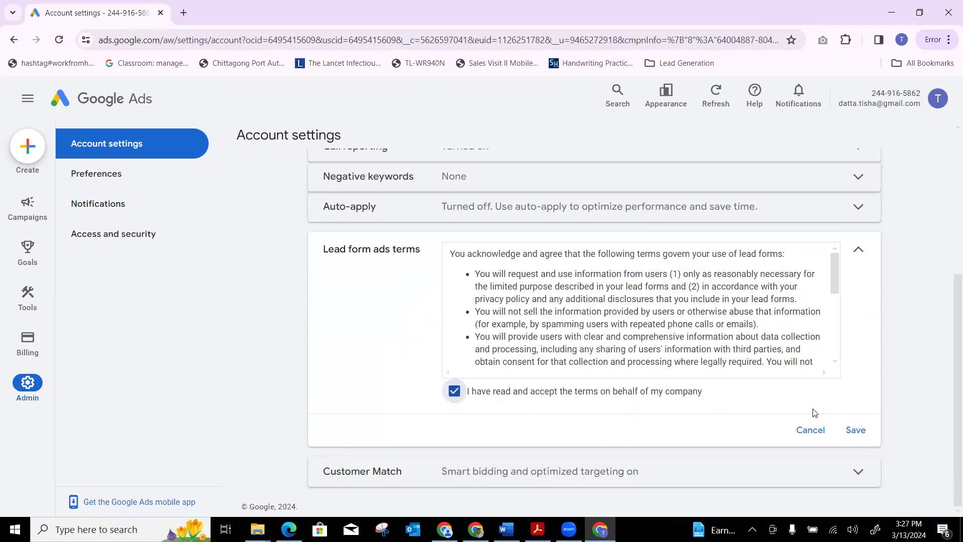
pyautogui.click(852, 435)
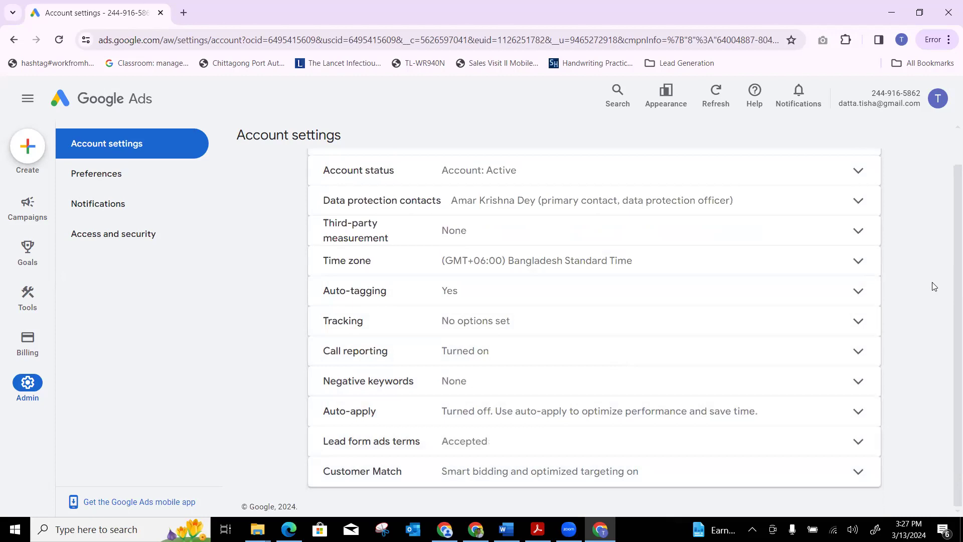
pyautogui.scroll(1, 931, 282)
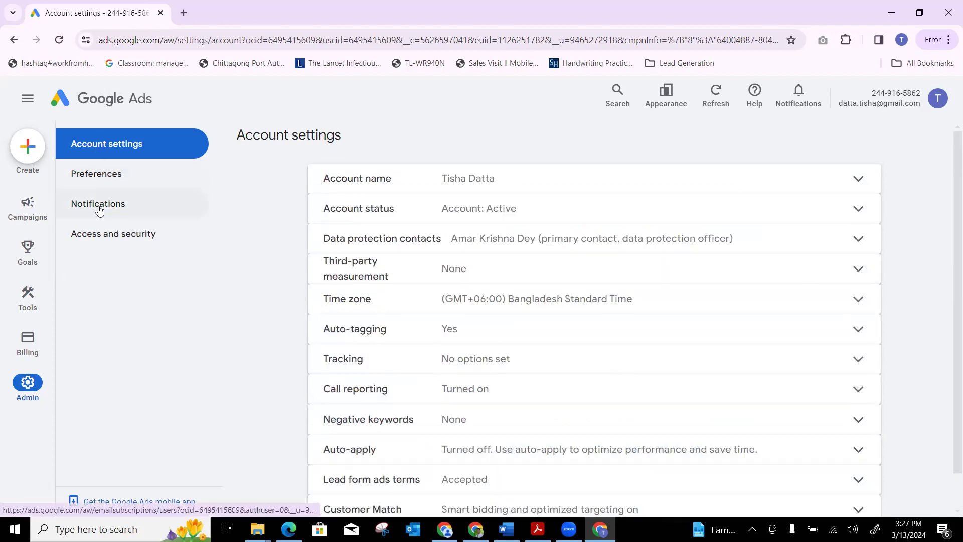
# Go to Access and security and open the Users invite form.
pyautogui.click(89, 238)
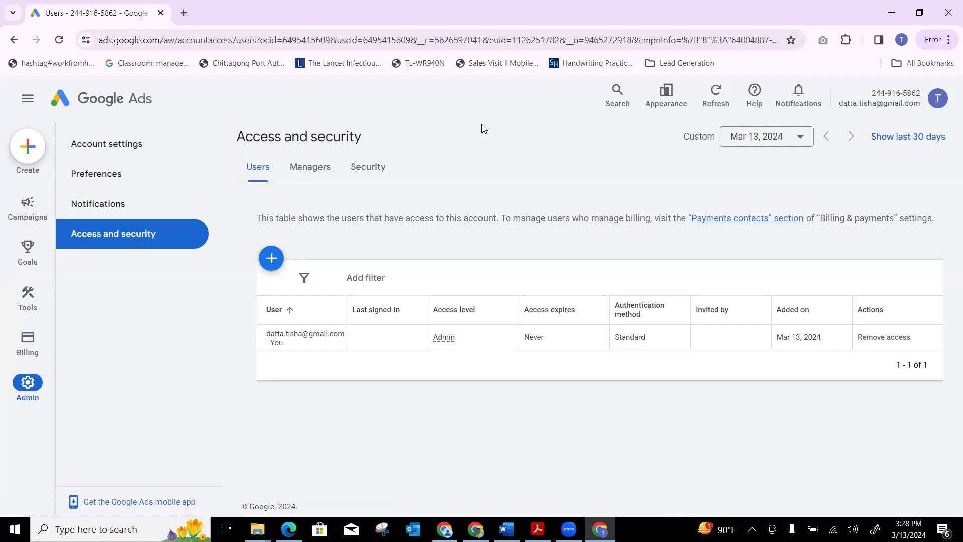
pyautogui.click(316, 166)
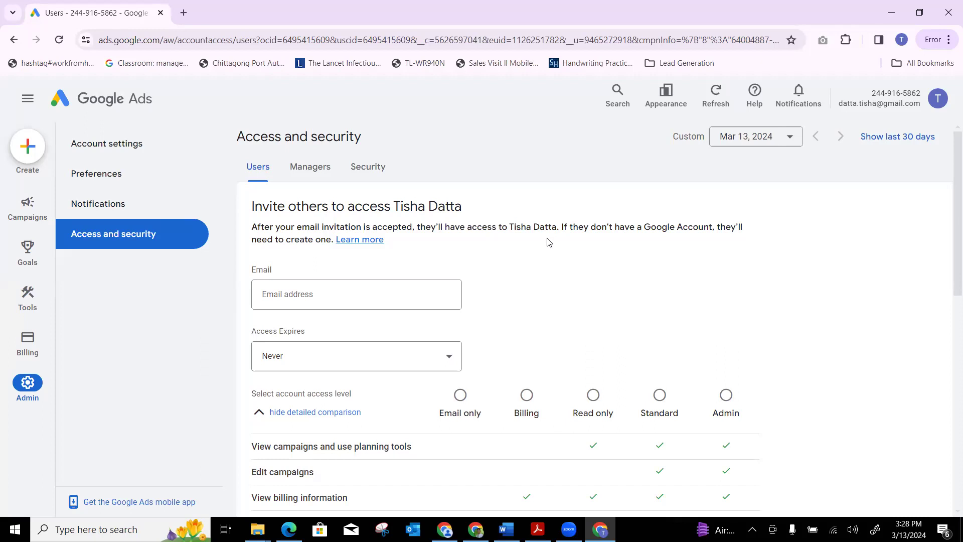
# Enter the invitee's e-mail address and set their access to expire on March 23, 2024.
pyautogui.click(276, 293)
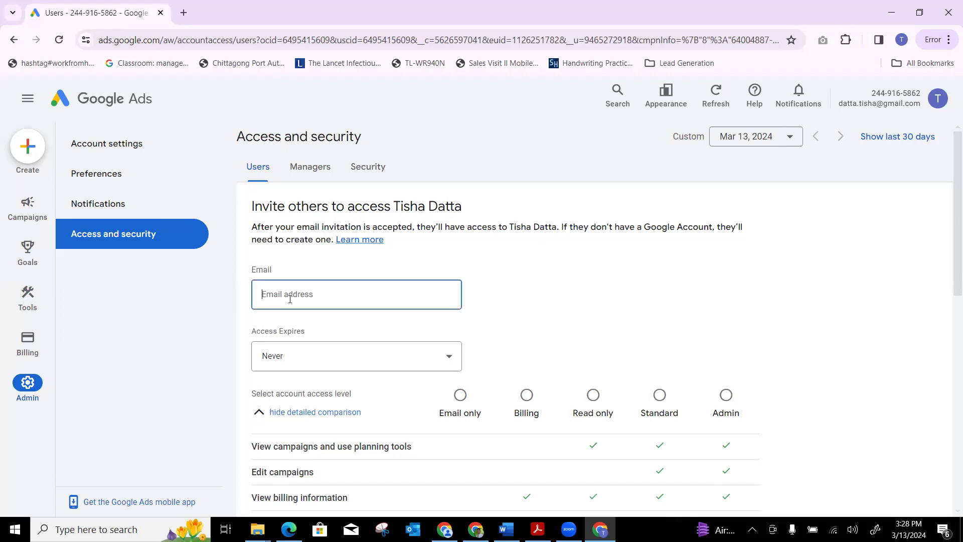
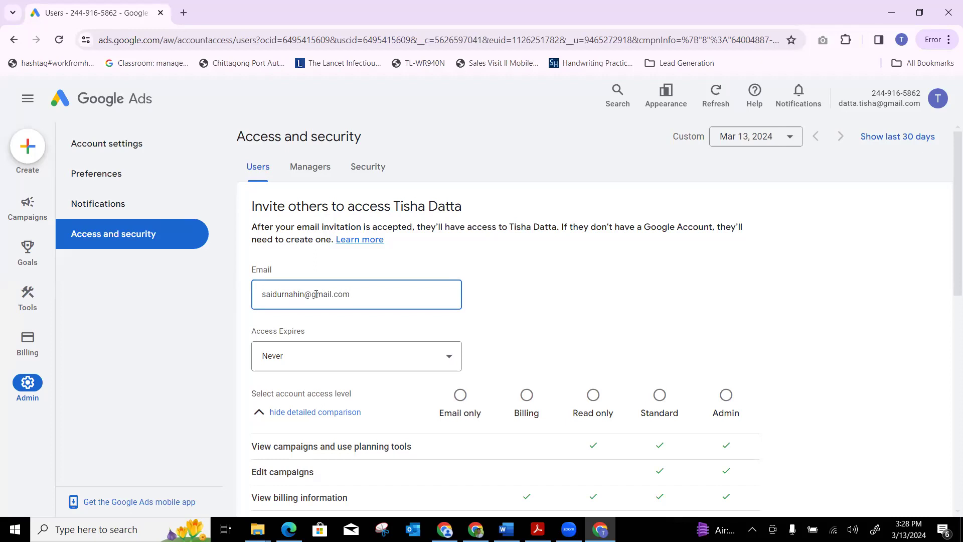
pyautogui.click(573, 279)
pyautogui.scroll(-1, 574, 281)
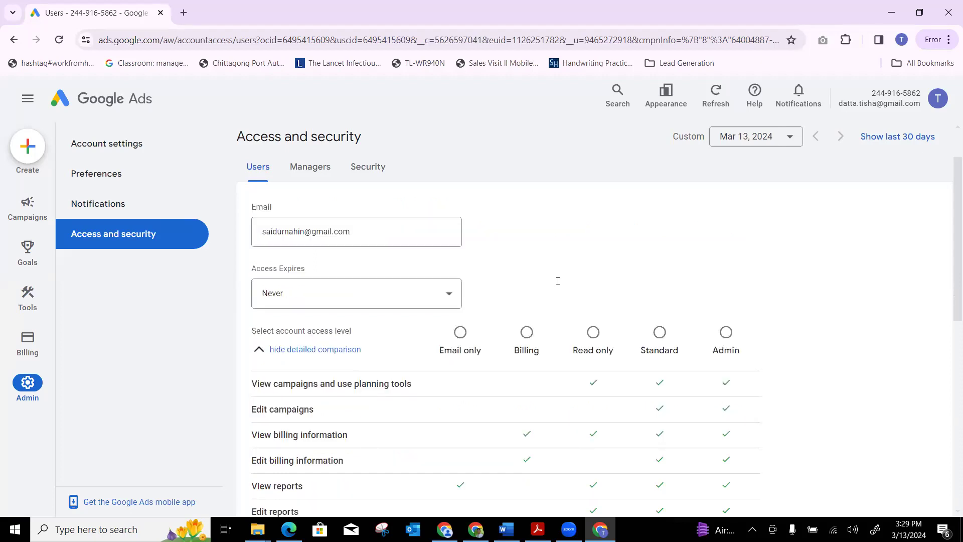
pyautogui.click(290, 297)
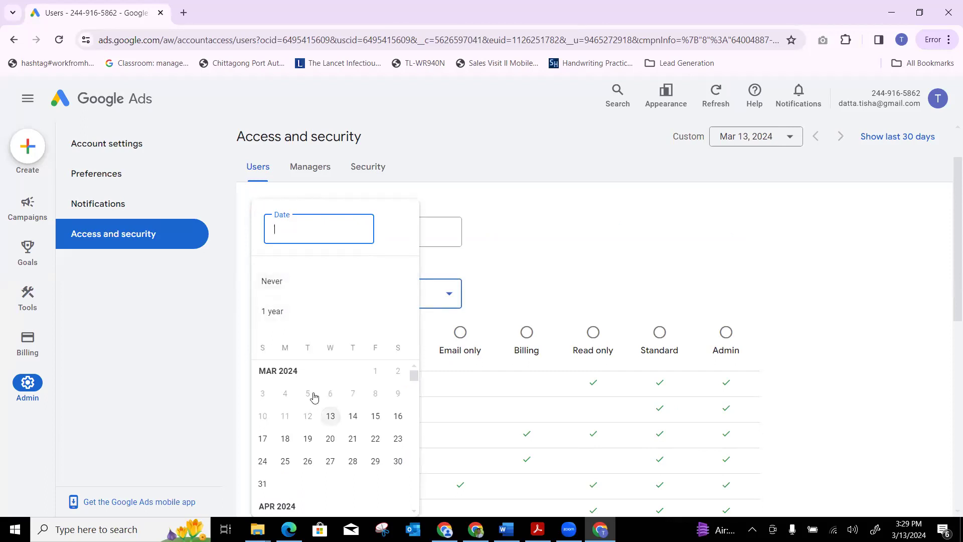
pyautogui.click(397, 439)
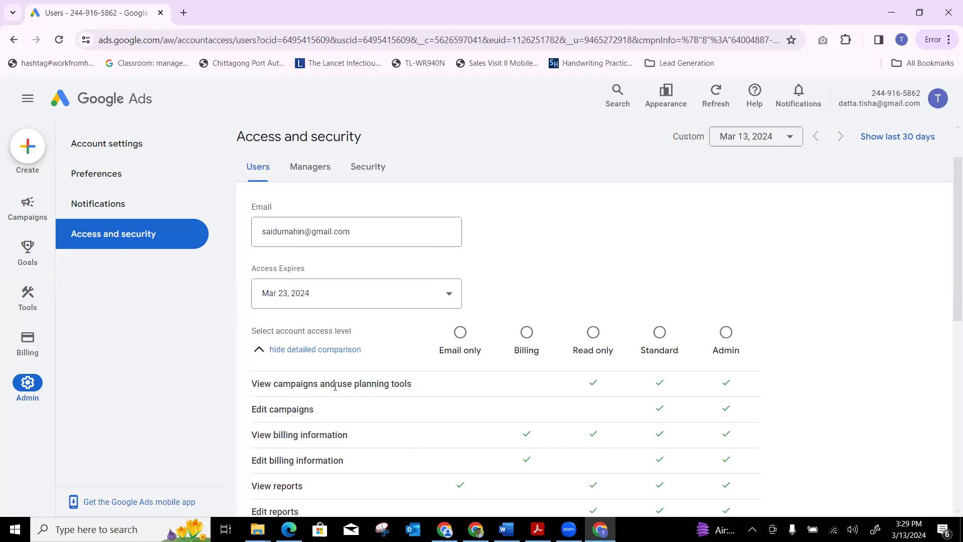
# Select Standard as the invitee's account access level, then scroll down to Send invitation.
pyautogui.scroll(-2, 882, 287)
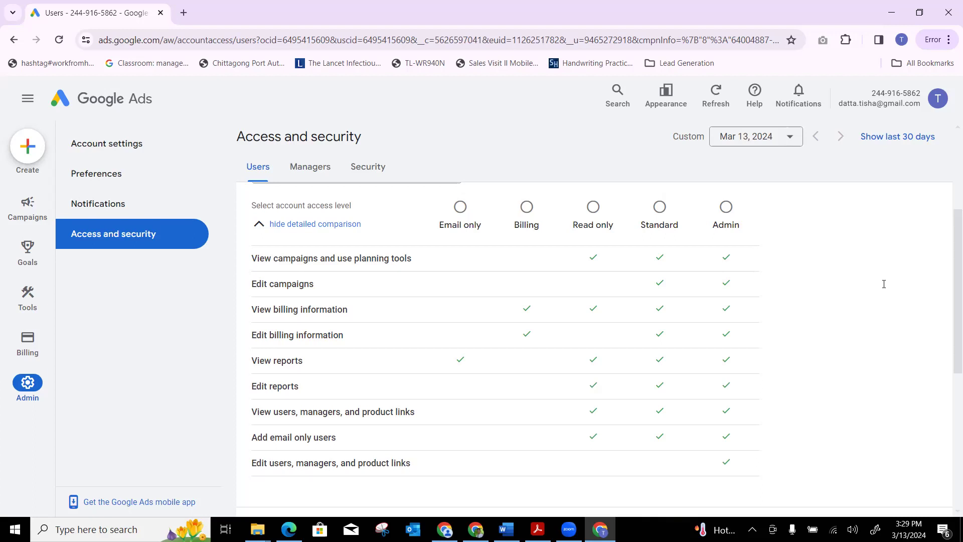
pyautogui.click(660, 206)
pyautogui.moveTo(252, 436); pyautogui.dragTo(324, 436)
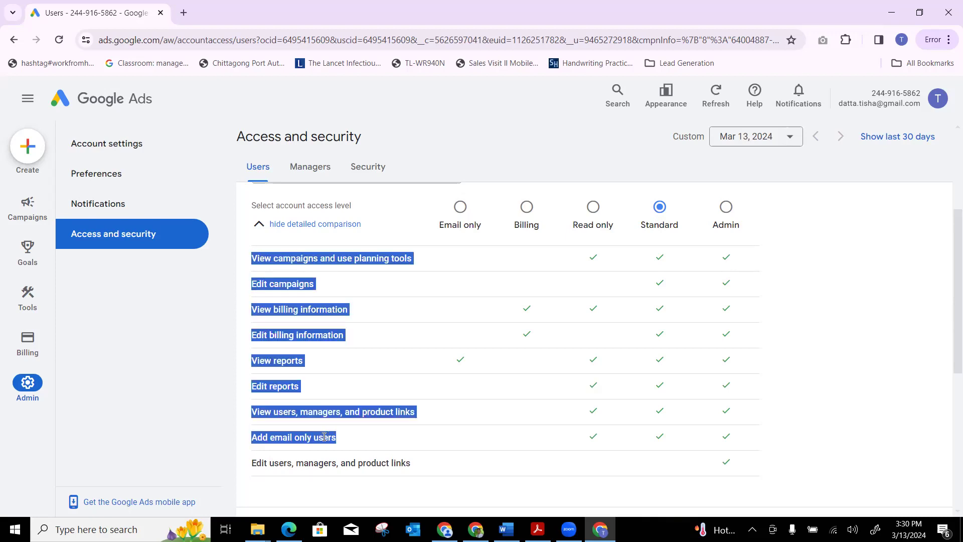
pyautogui.click(647, 437)
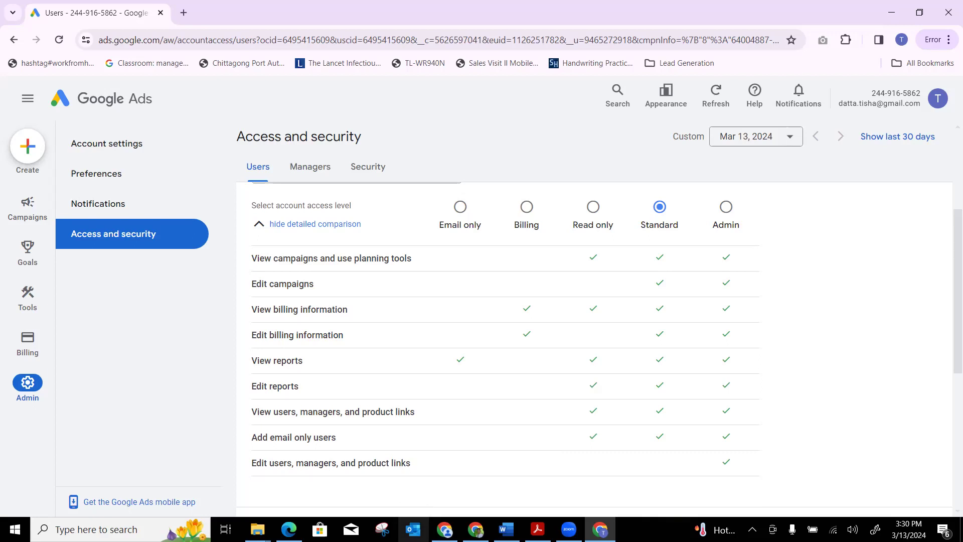
pyautogui.scroll(-6, 855, 391)
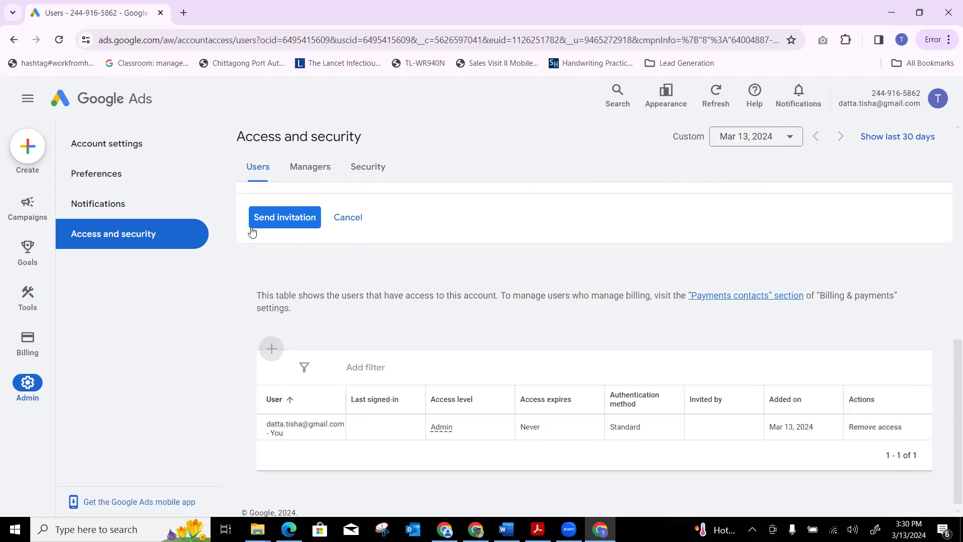
# Send the Standard-access invitation expiring Mar 23, 2024.
pyautogui.click(283, 219)
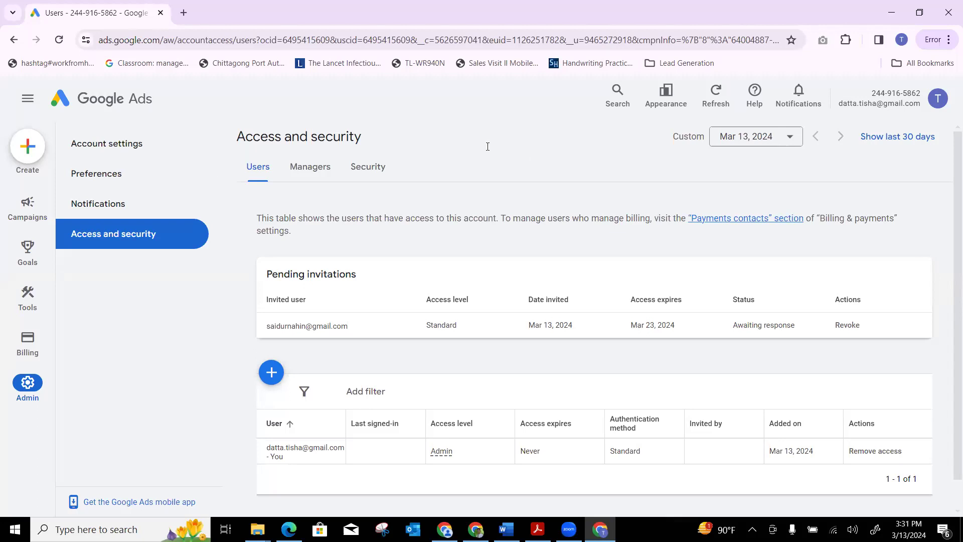
# From the Security tab, turn on 2-Step Verification for the Google account and begin phone-prompt setup.
pyautogui.click(364, 170)
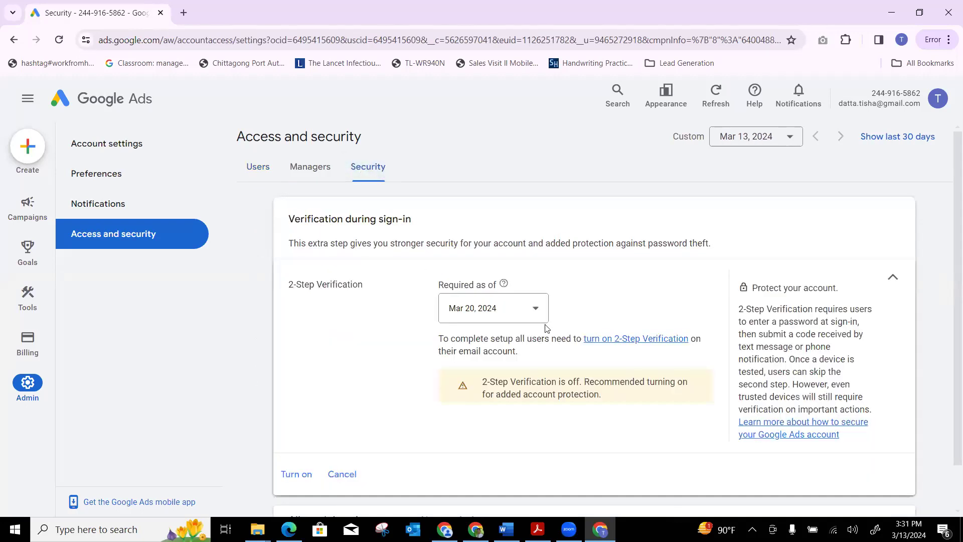
pyautogui.click(296, 475)
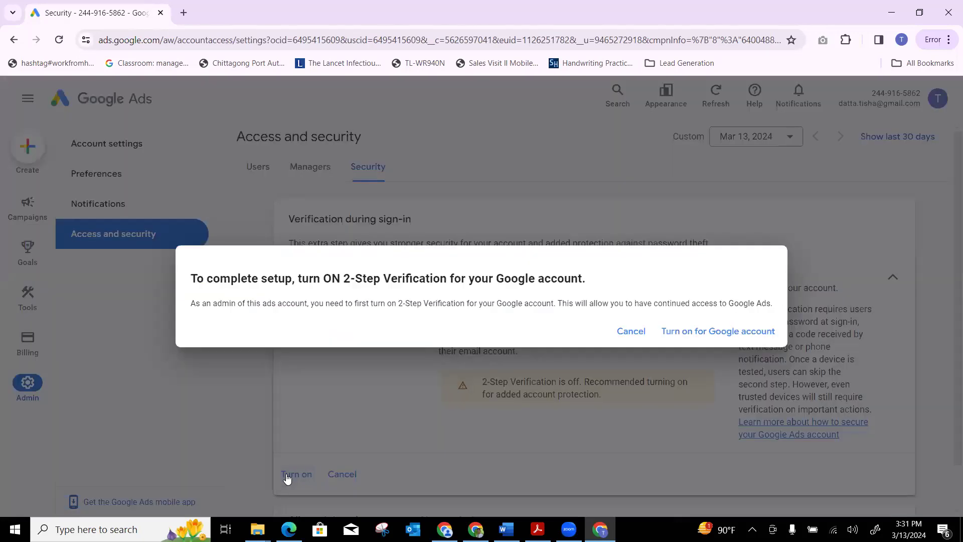
pyautogui.click(728, 335)
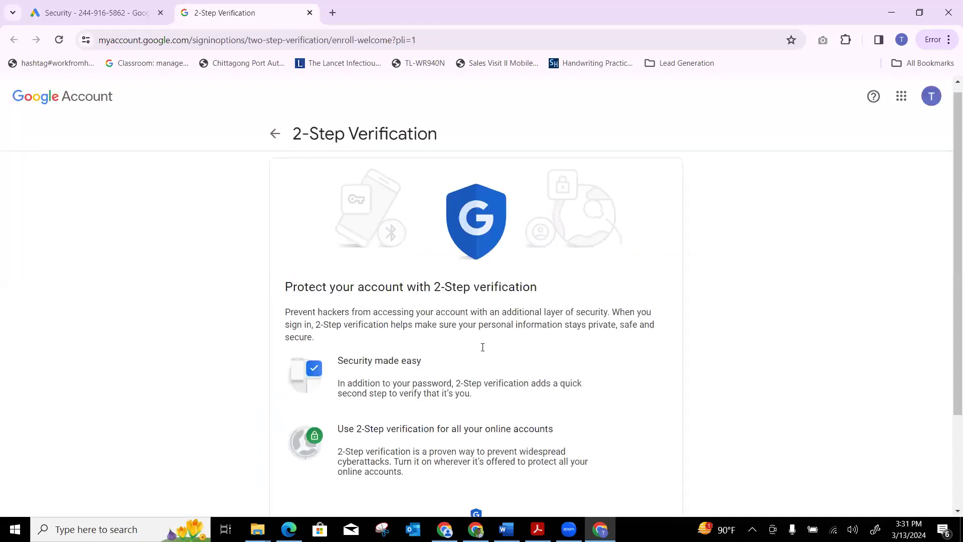
pyautogui.scroll(-3, 481, 346)
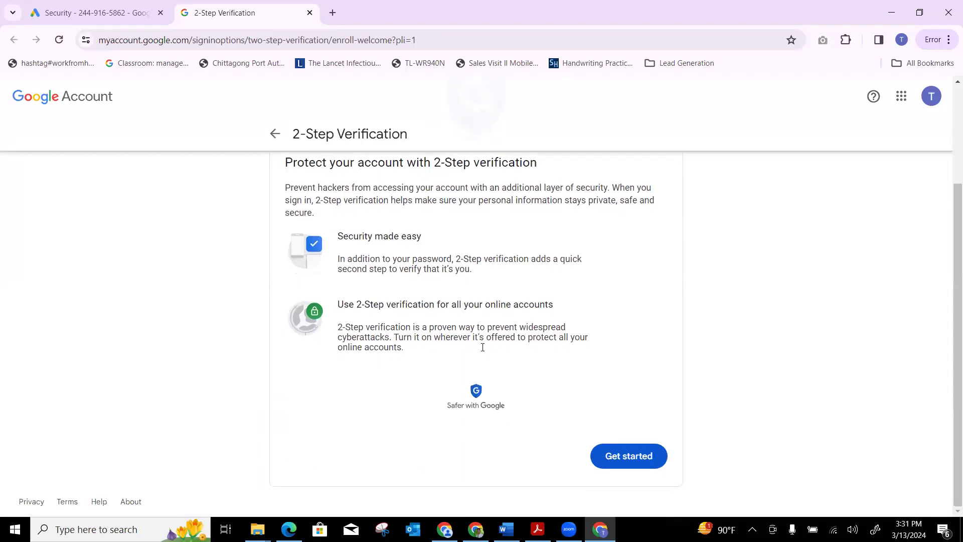
pyautogui.click(620, 459)
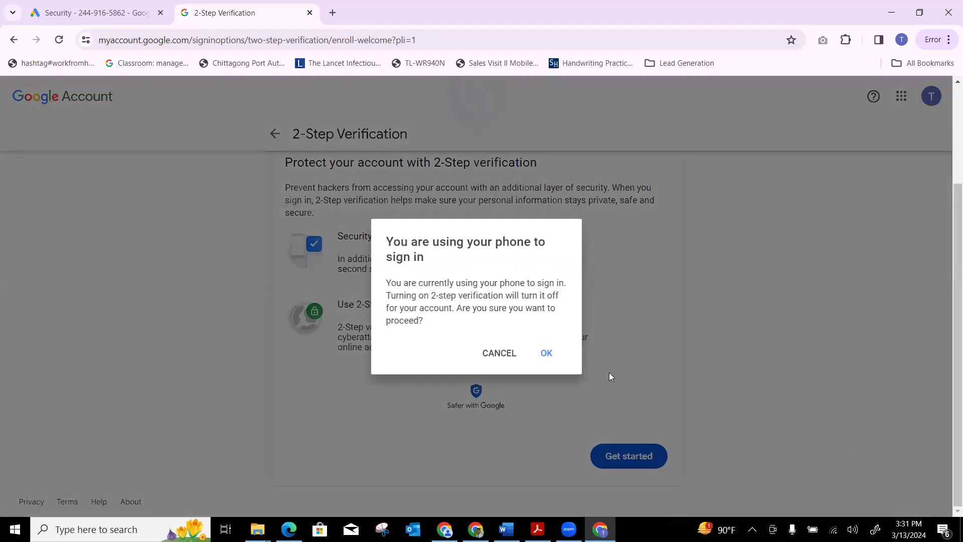
pyautogui.click(546, 353)
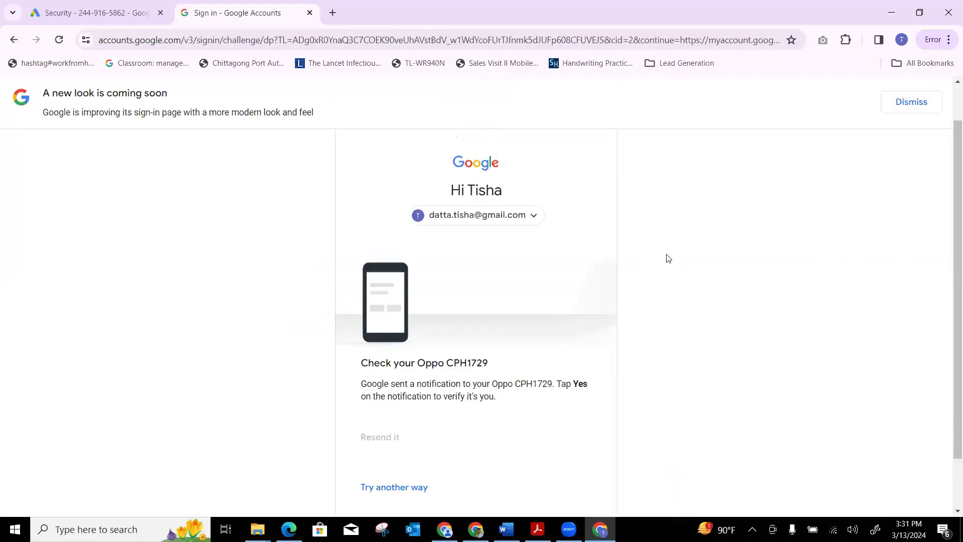
pyautogui.scroll(-2, 668, 258)
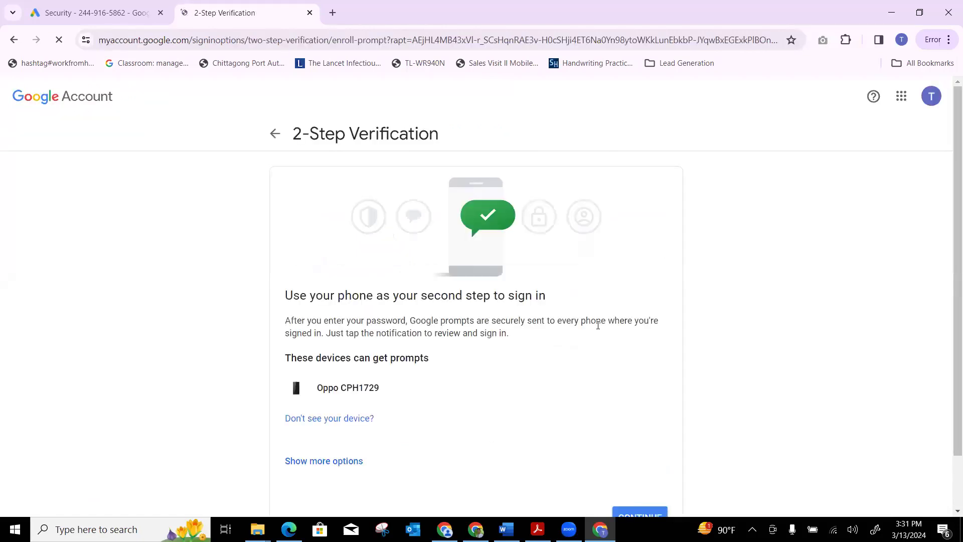
pyautogui.scroll(-1, 729, 379)
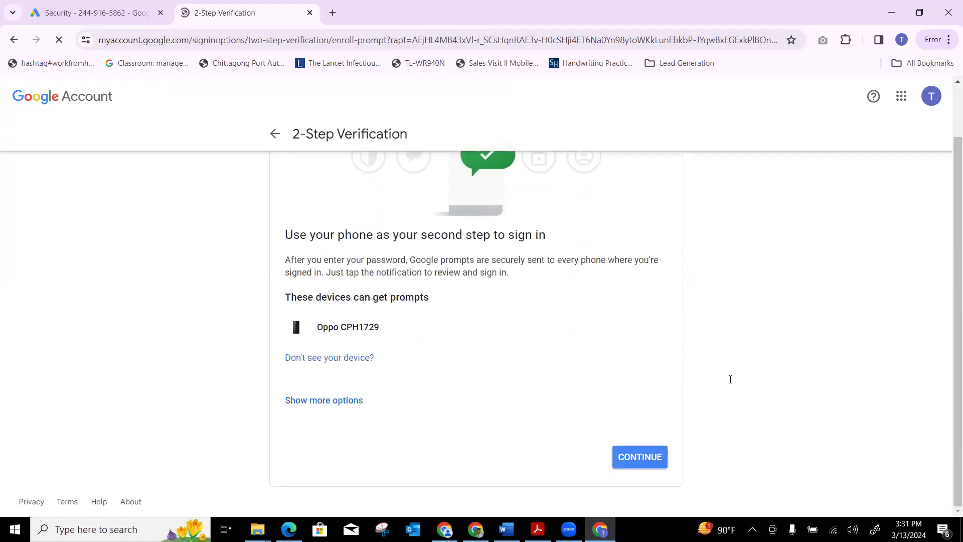
# Accept the phone as second step and verify the backup number with the texted code.
pyautogui.click(642, 459)
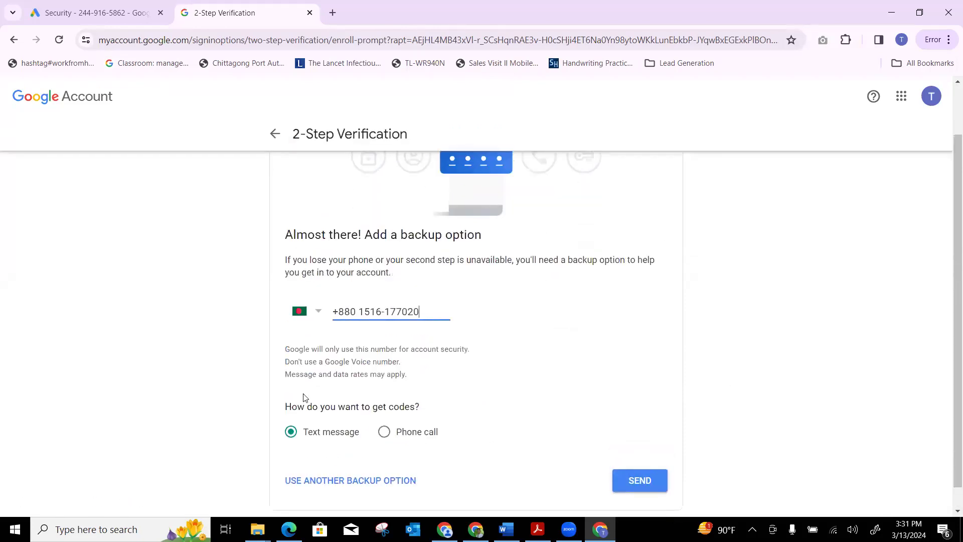
pyautogui.click(639, 483)
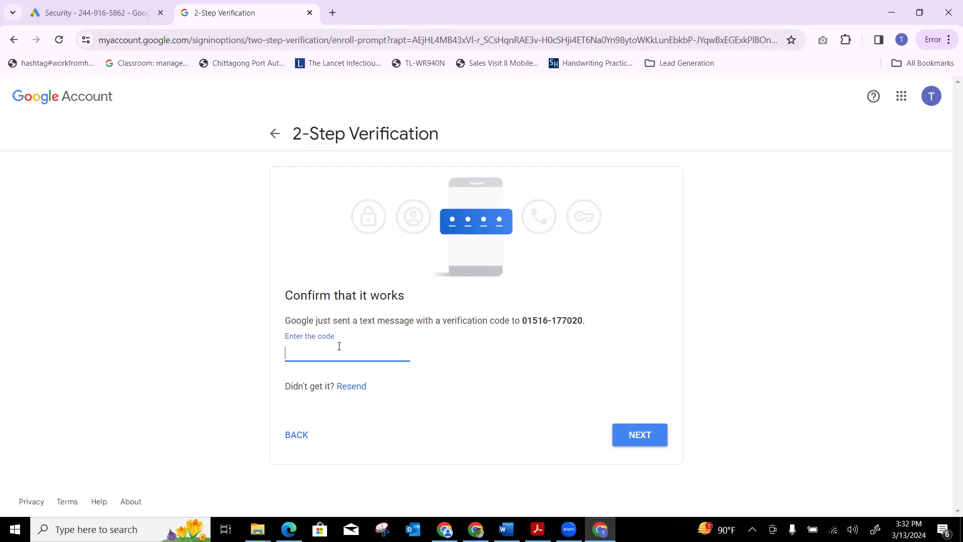
pyautogui.click(626, 429)
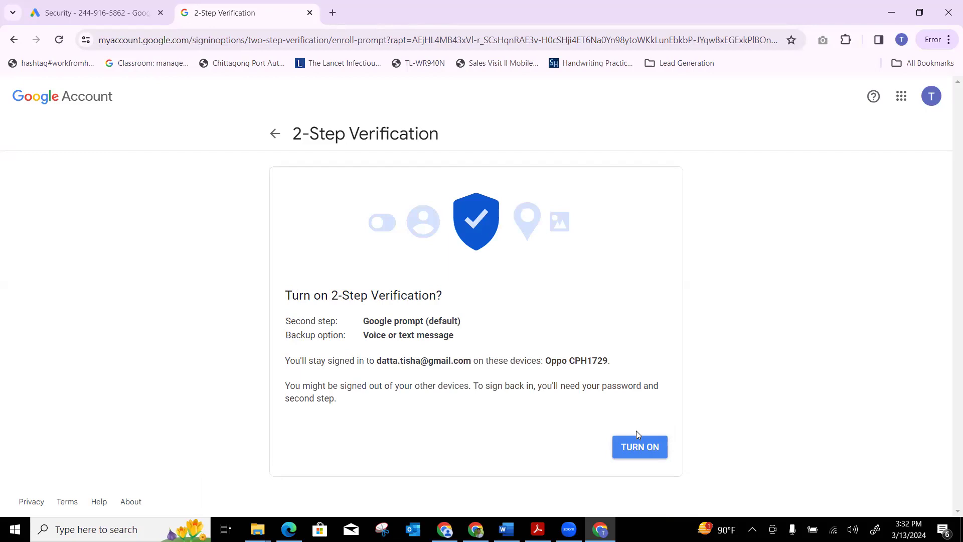
# Turn on 2-Step Verification and review the resulting settings page.
pyautogui.click(639, 447)
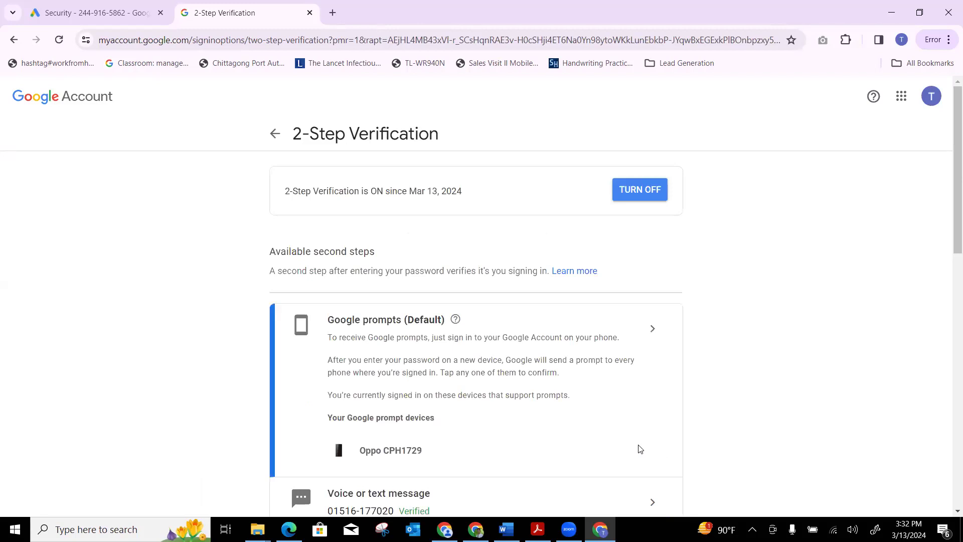
pyautogui.scroll(-10, 812, 341)
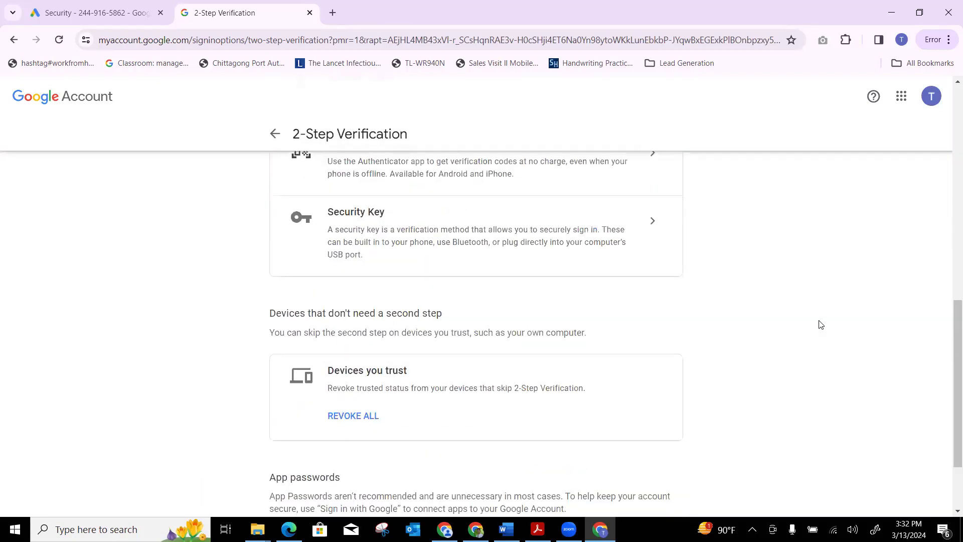
pyautogui.scroll(-2, 820, 324)
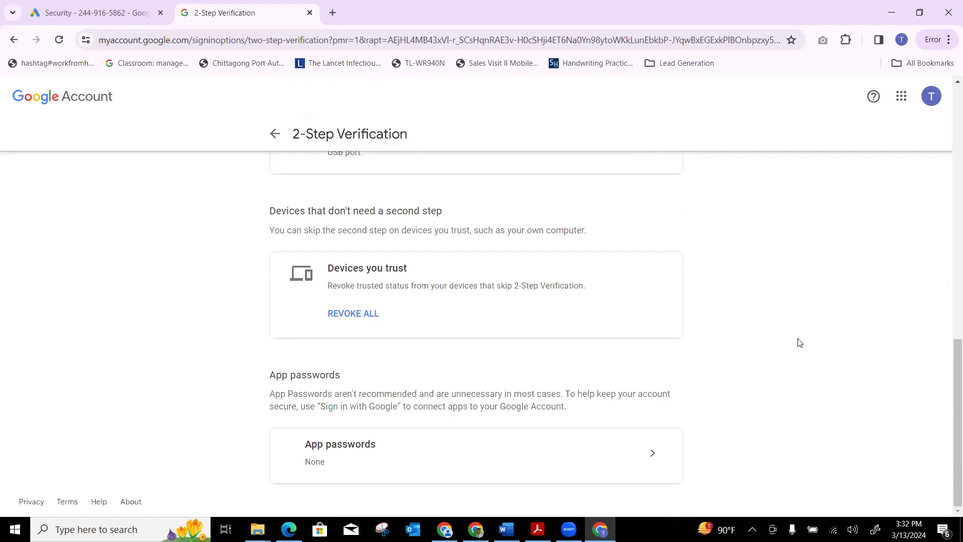
# Return to Google Ads security settings, dismiss the 2-Step Verification prompt, and reload the page.
pyautogui.click(79, 17)
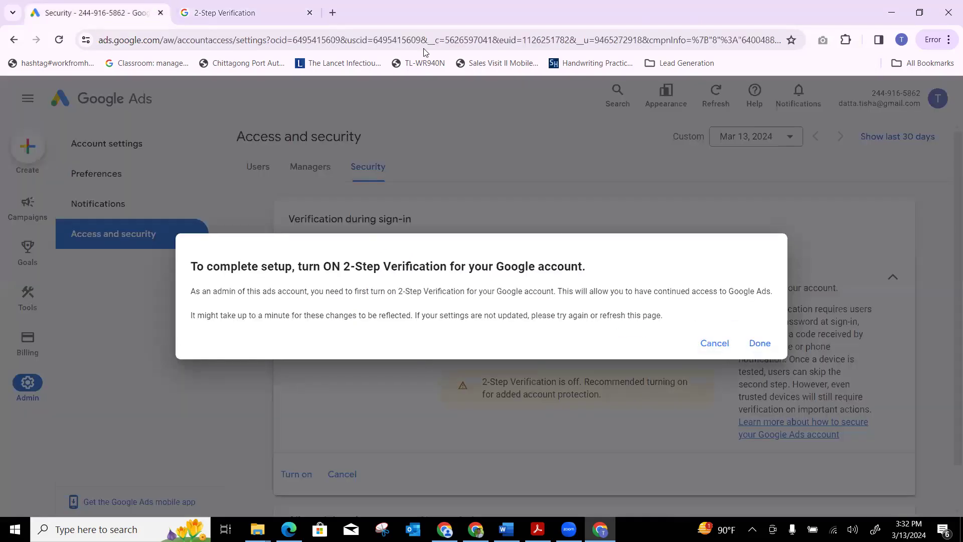
pyautogui.click(758, 344)
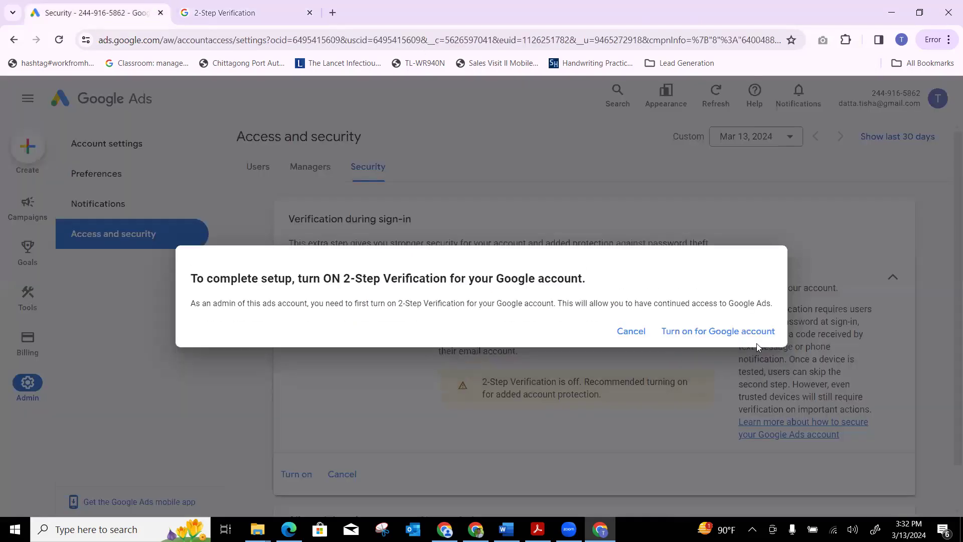
pyautogui.click(630, 331)
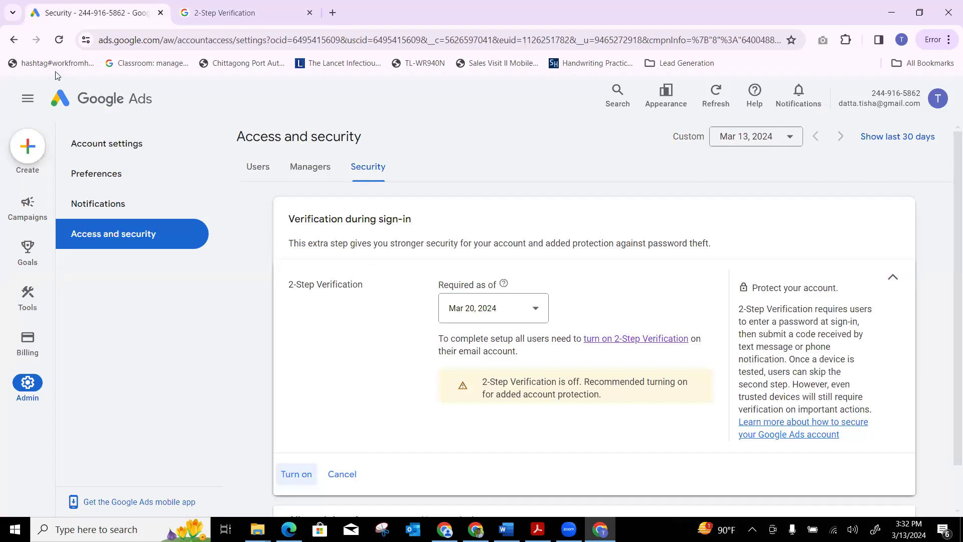
pyautogui.click(59, 41)
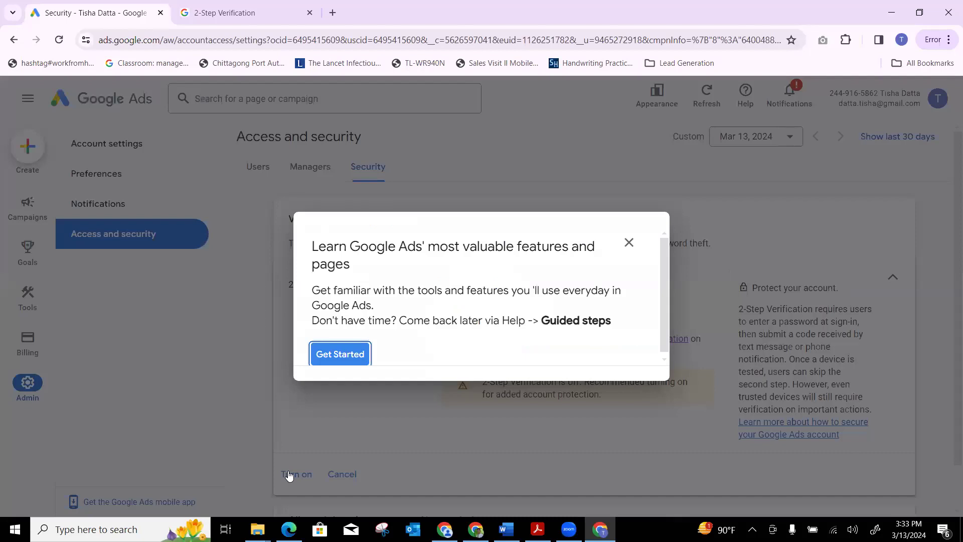
# Exit the Create feature tour and turn on required 2-Step Verification for sign-in.
pyautogui.click(337, 360)
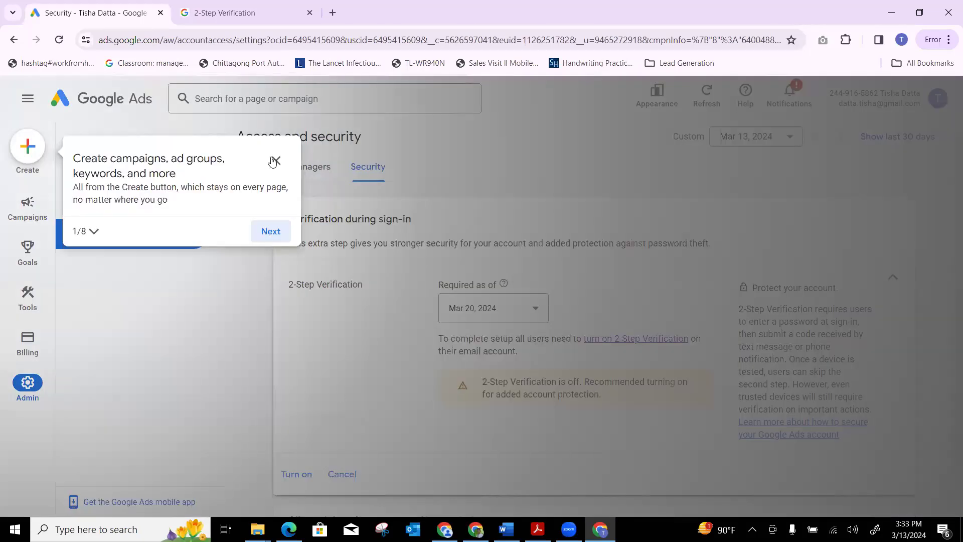
pyautogui.click(276, 160)
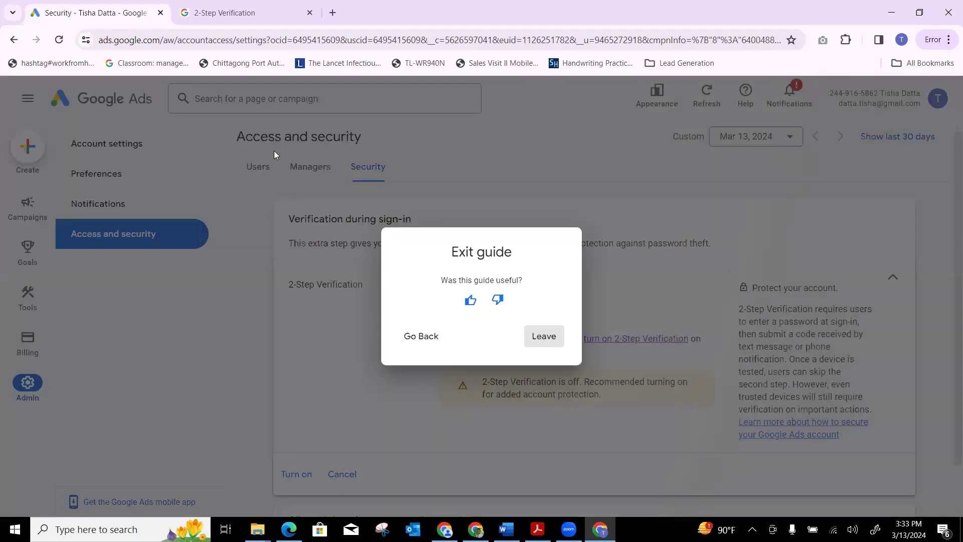
pyautogui.click(529, 339)
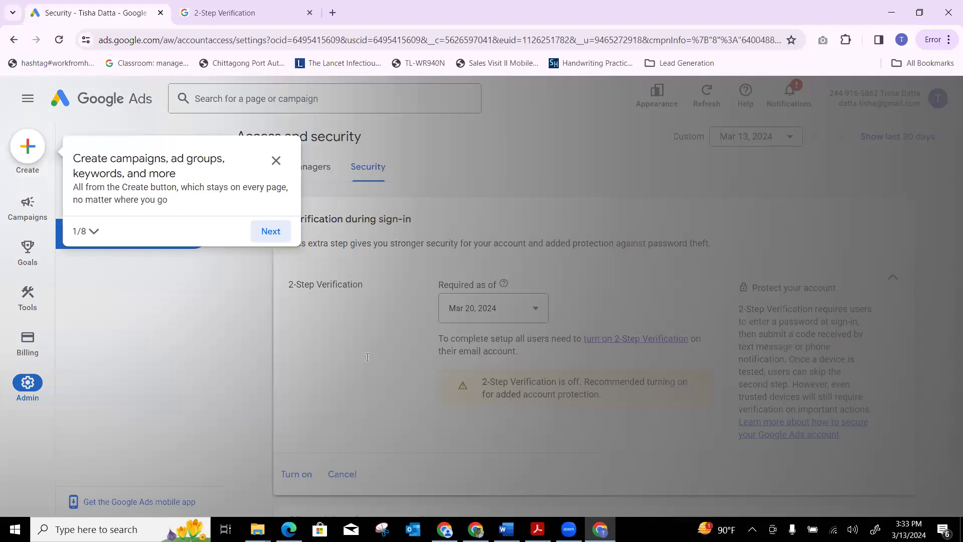
pyautogui.click(276, 162)
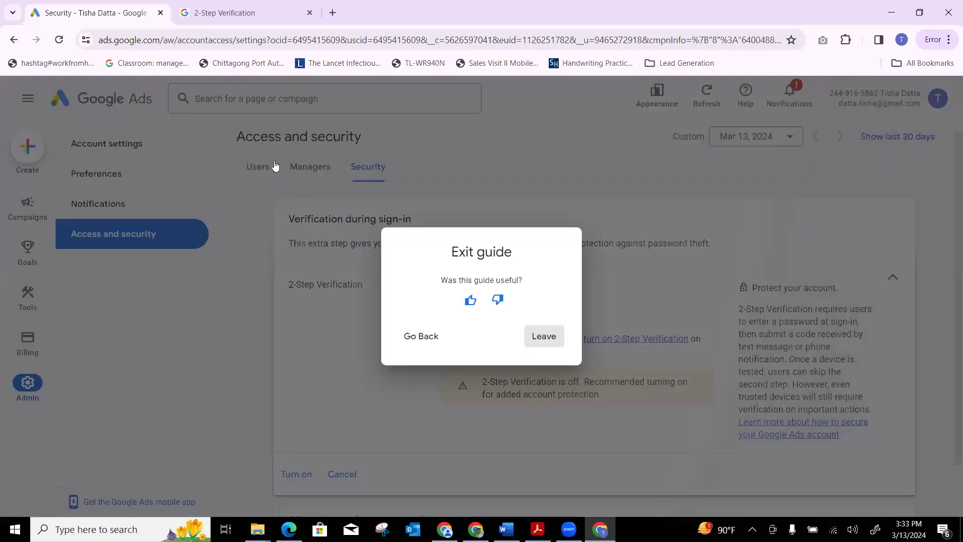
pyautogui.click(554, 336)
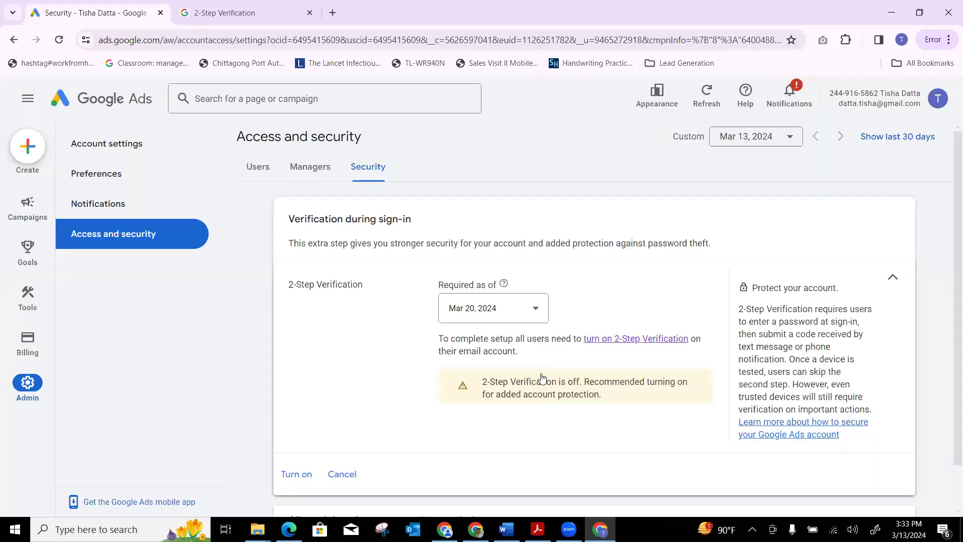
pyautogui.click(300, 475)
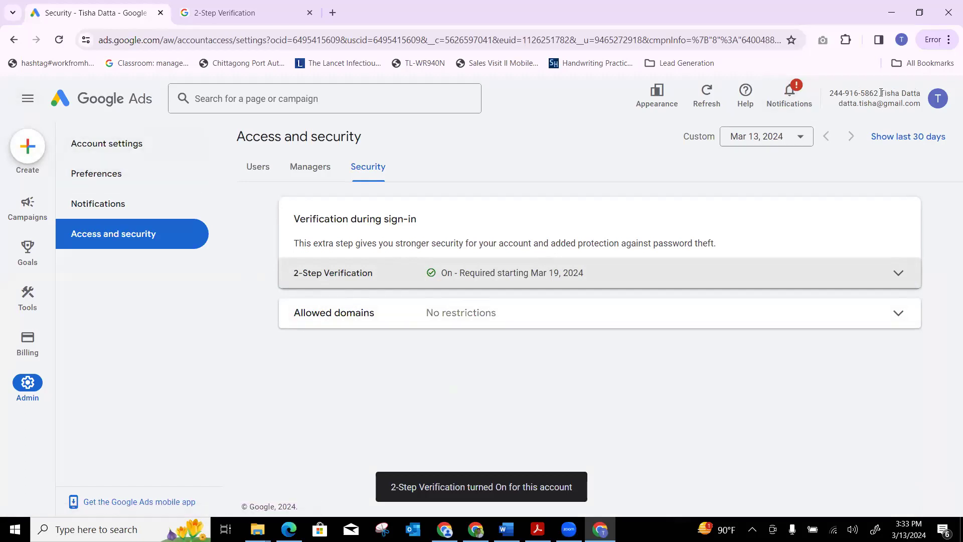
pyautogui.moveTo(858, 93); pyautogui.dragTo(921, 95)
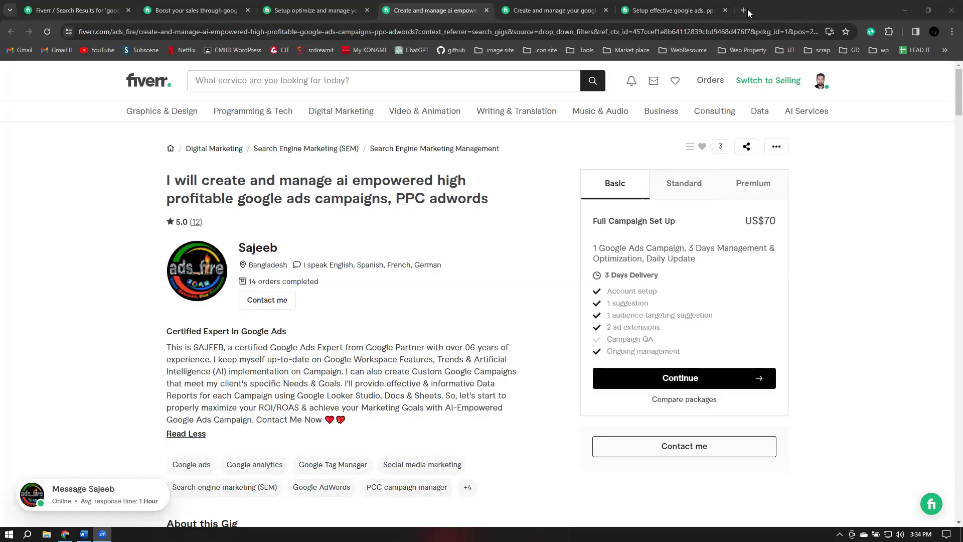
# Close all old browser tabs, including Fiverr, and open the Gmail inbox from the bookmarks.
pyautogui.click(747, 9)
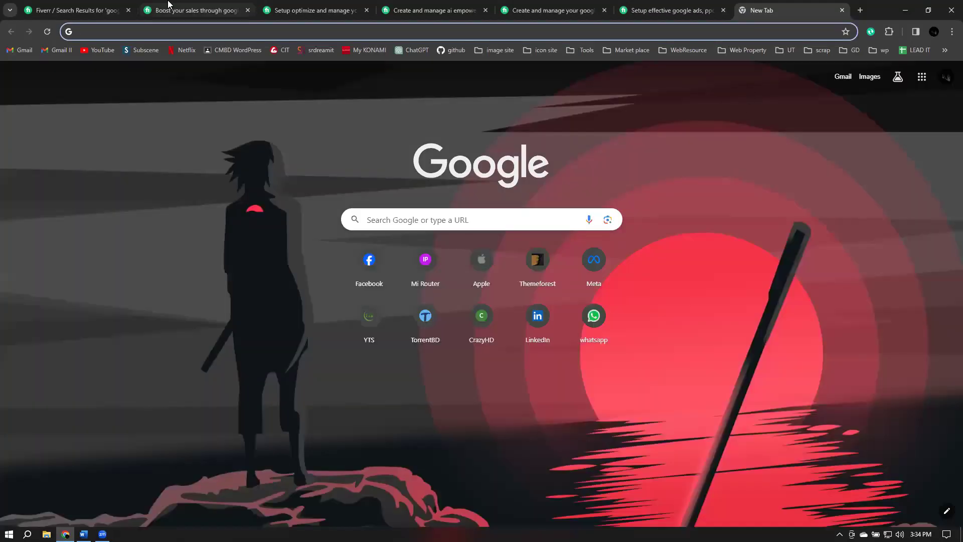
pyautogui.click(249, 10)
pyautogui.click(248, 10)
pyautogui.click(248, 11)
pyautogui.click(248, 10)
pyautogui.click(249, 10)
pyautogui.click(133, 13)
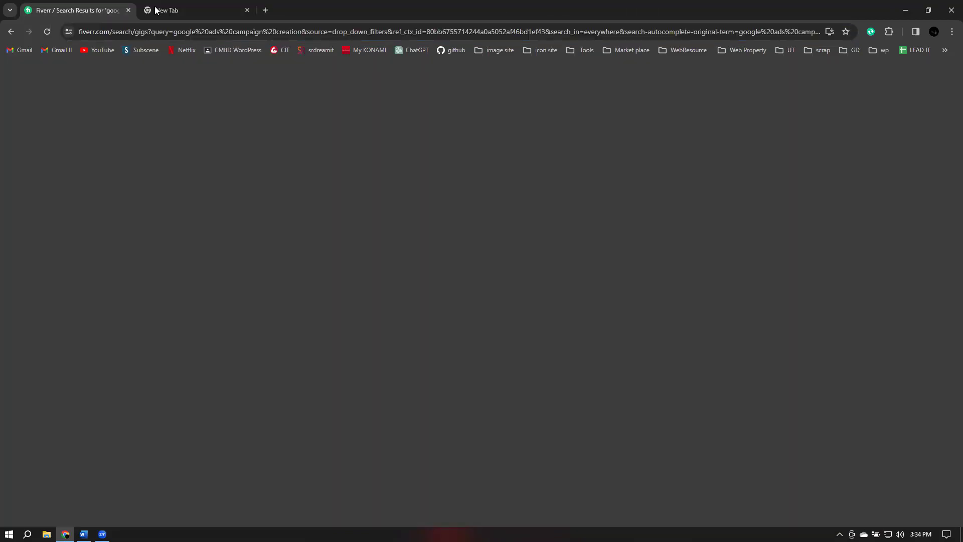
pyautogui.hotkey('ctrl', 'w')
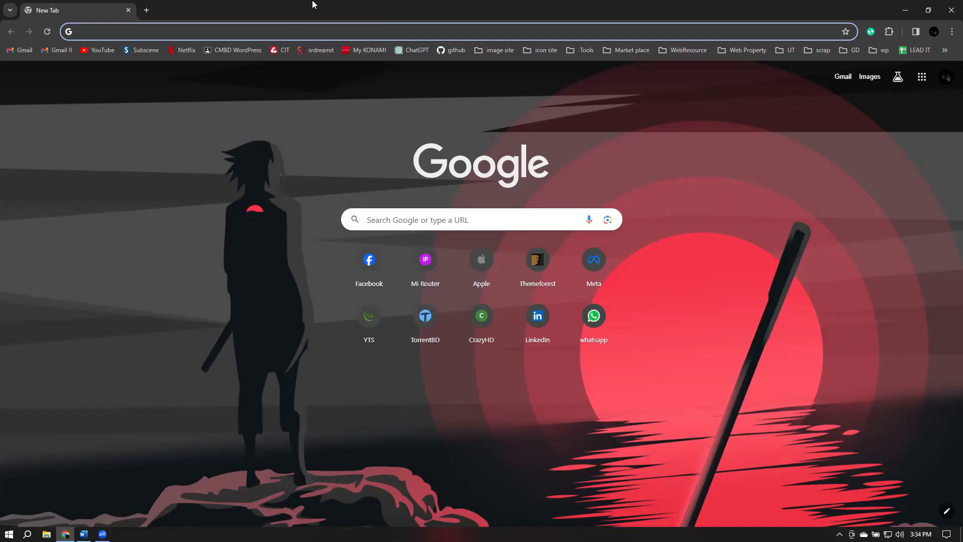
pyautogui.click(760, 227)
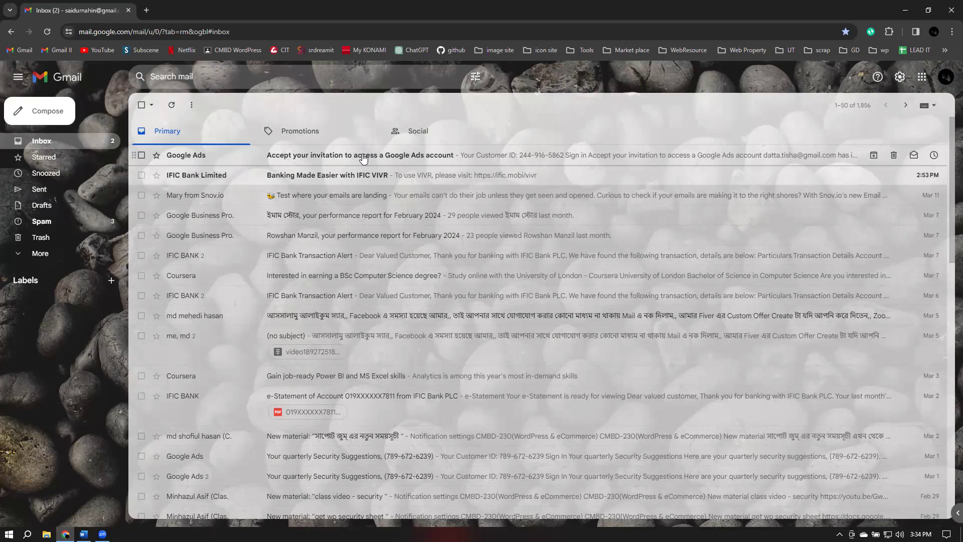
# Read the Google Ads invitation's account name, customer ID and Standard access level, then return to the inbox.
pyautogui.moveTo(180, 160)
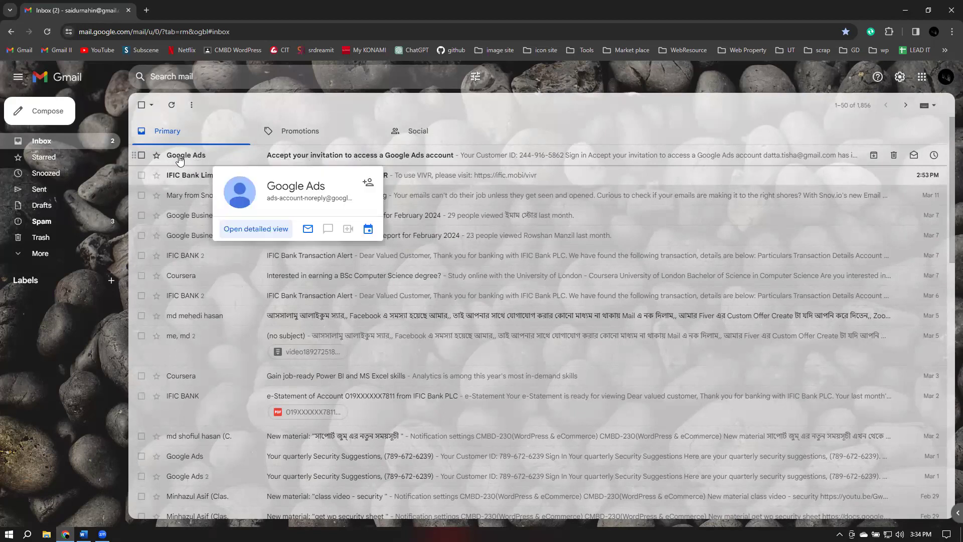
pyautogui.click(414, 157)
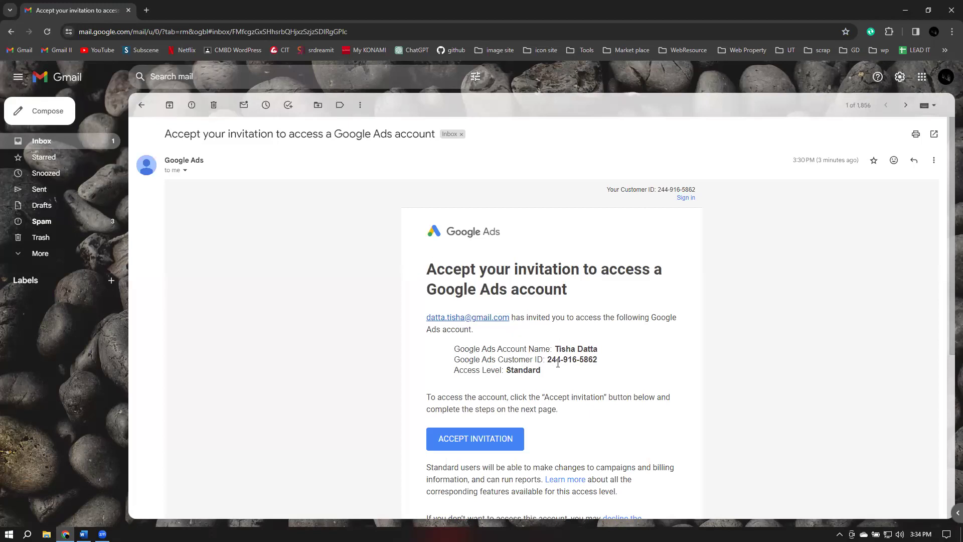
pyautogui.moveTo(555, 348); pyautogui.dragTo(569, 361)
pyautogui.doubleClick(582, 359)
pyautogui.click(584, 361)
pyautogui.moveTo(504, 372); pyautogui.dragTo(563, 376)
pyautogui.click(141, 104)
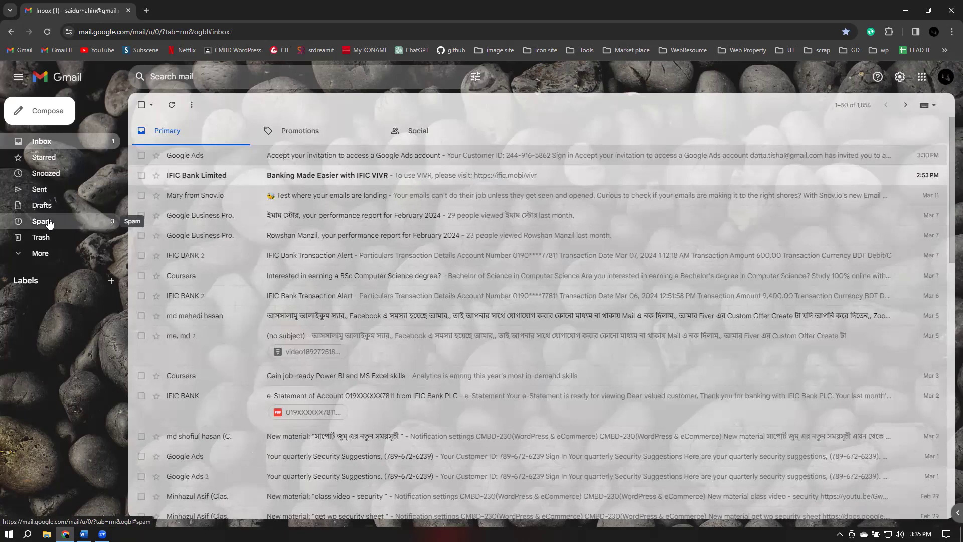
# Accept the Google Ads invitation from the email and continue into the shared account.
pyautogui.click(325, 156)
pyautogui.click(472, 445)
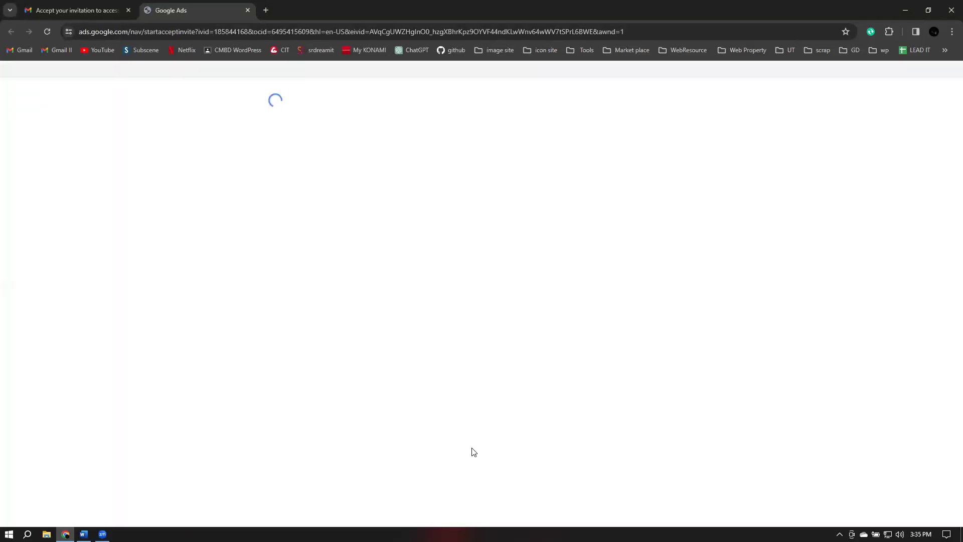
pyautogui.click(296, 219)
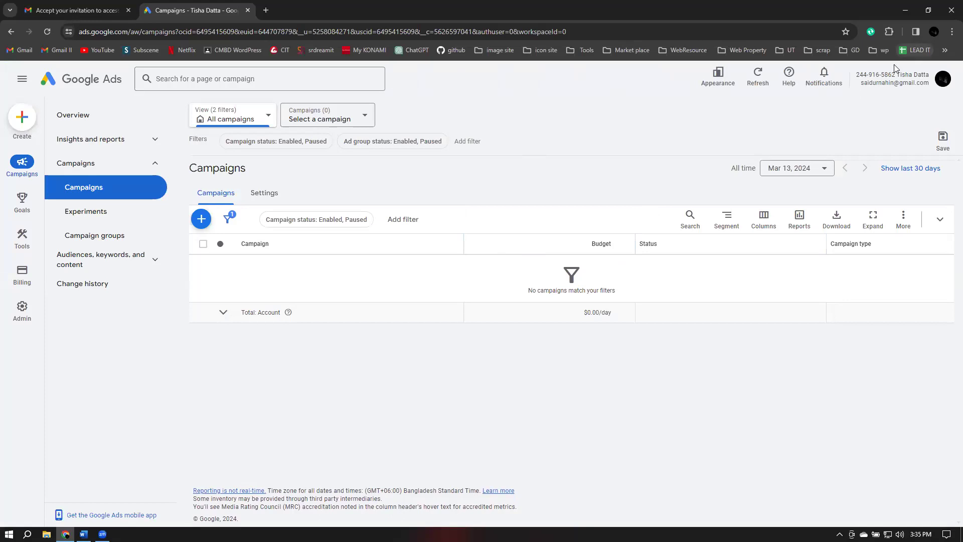
# Check the shared account's signed-in email and customer number, then start a new tab toward ads.google.com.
pyautogui.moveTo(861, 84); pyautogui.dragTo(927, 90)
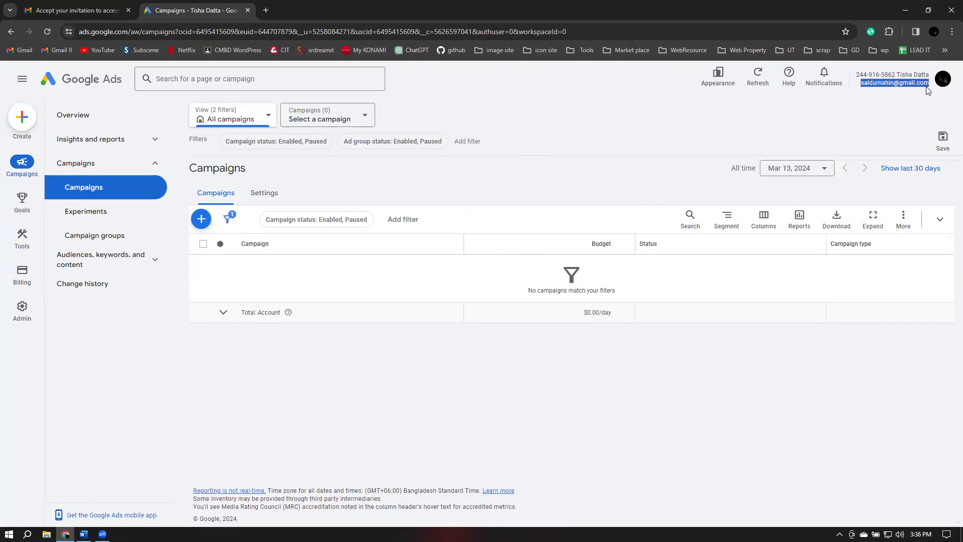
pyautogui.click(857, 74)
pyautogui.moveTo(865, 75); pyautogui.dragTo(926, 75)
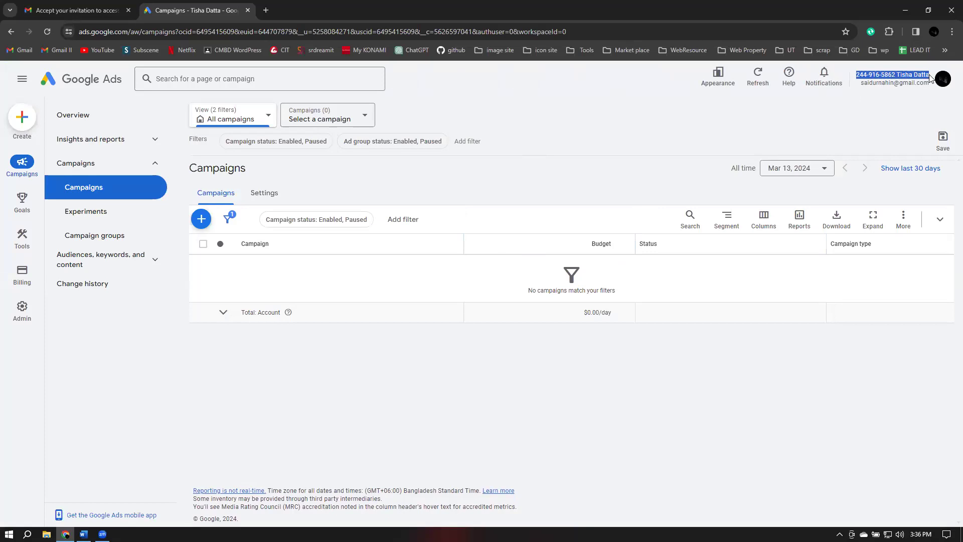
pyautogui.click(873, 118)
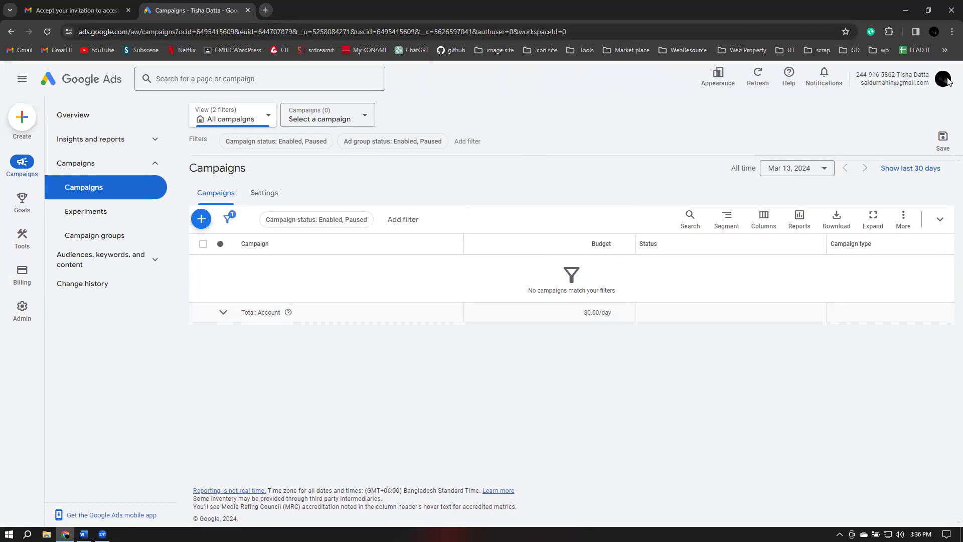
pyautogui.click(266, 11)
pyautogui.write('ads.')
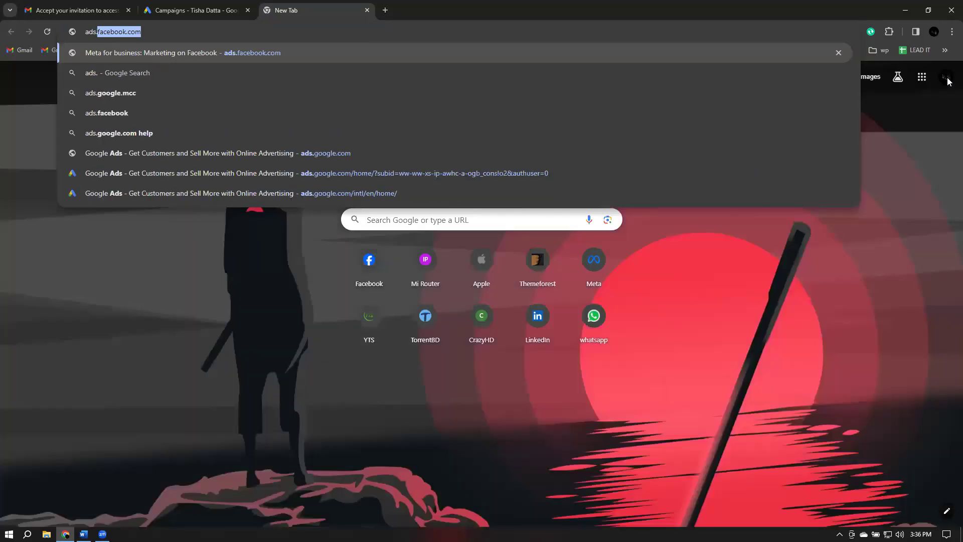
pyautogui.write('g')
# Go to ads.google.com and open the older cancelled account from the accessible accounts list.
pyautogui.press('Return')
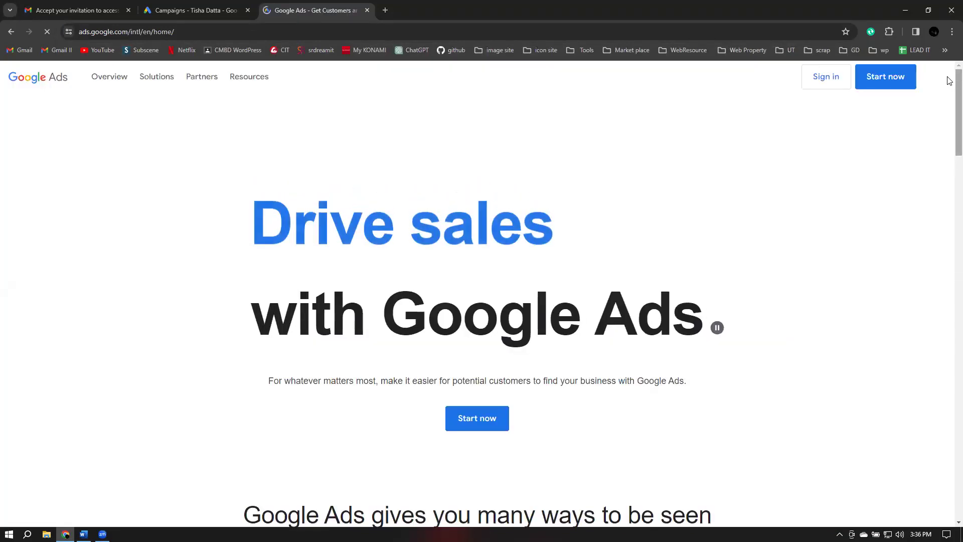
pyautogui.click(882, 78)
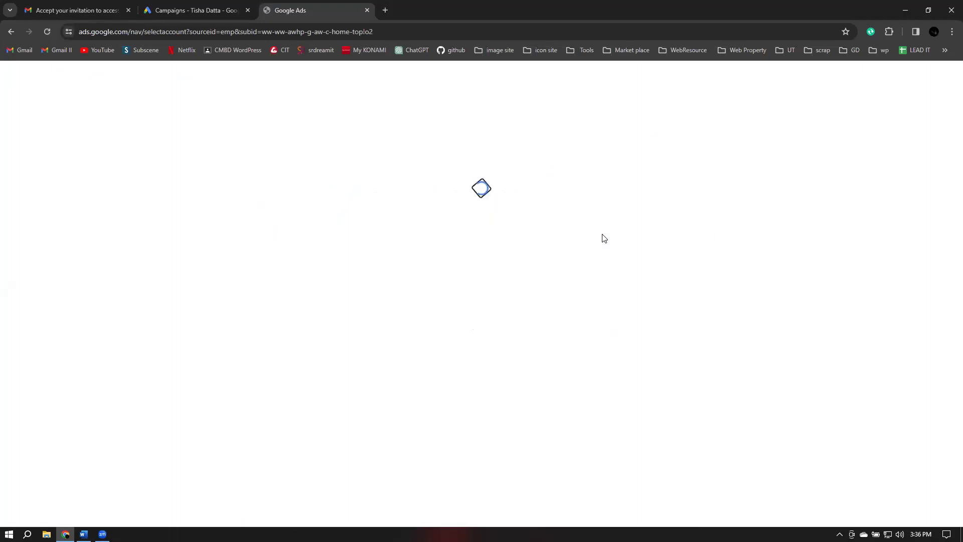
pyautogui.scroll(-1, 477, 275)
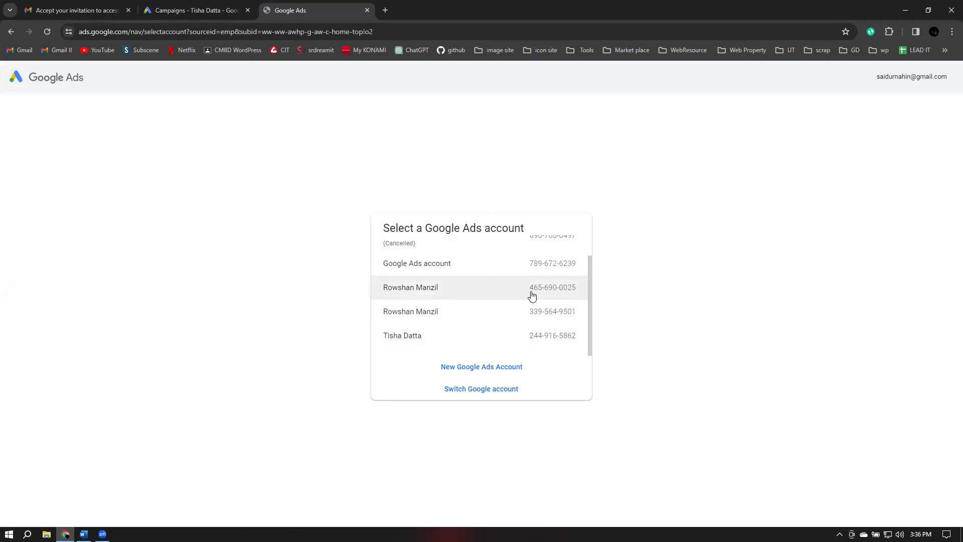
pyautogui.scroll(1, 556, 299)
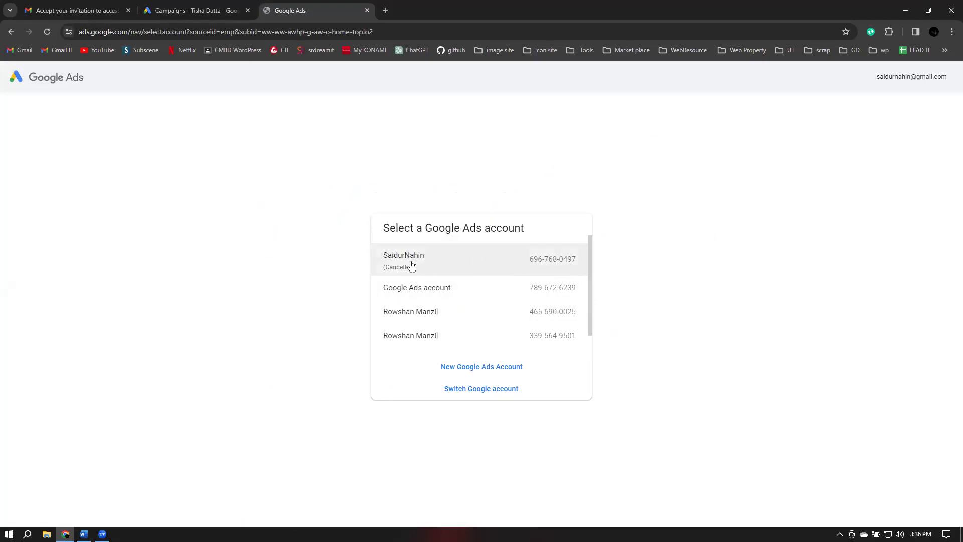
pyautogui.click(534, 274)
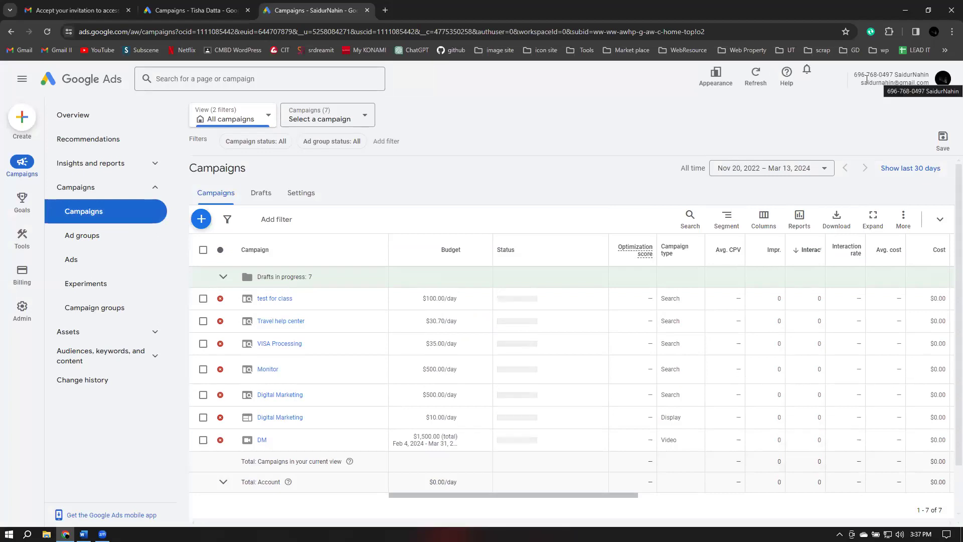
# Review the cancelled account's details, hide both warning banners, and return to the shared account's tab.
pyautogui.moveTo(894, 75); pyautogui.dragTo(932, 76)
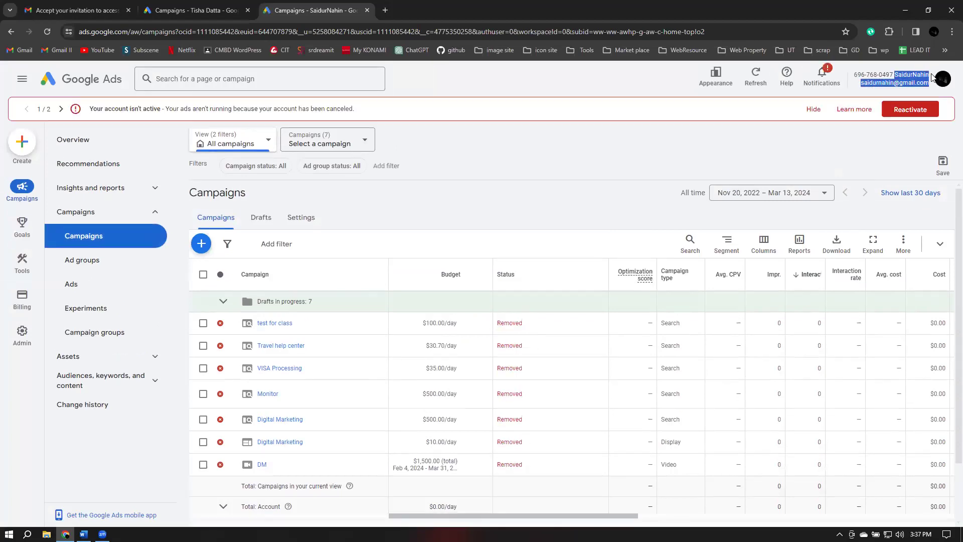
pyautogui.click(812, 109)
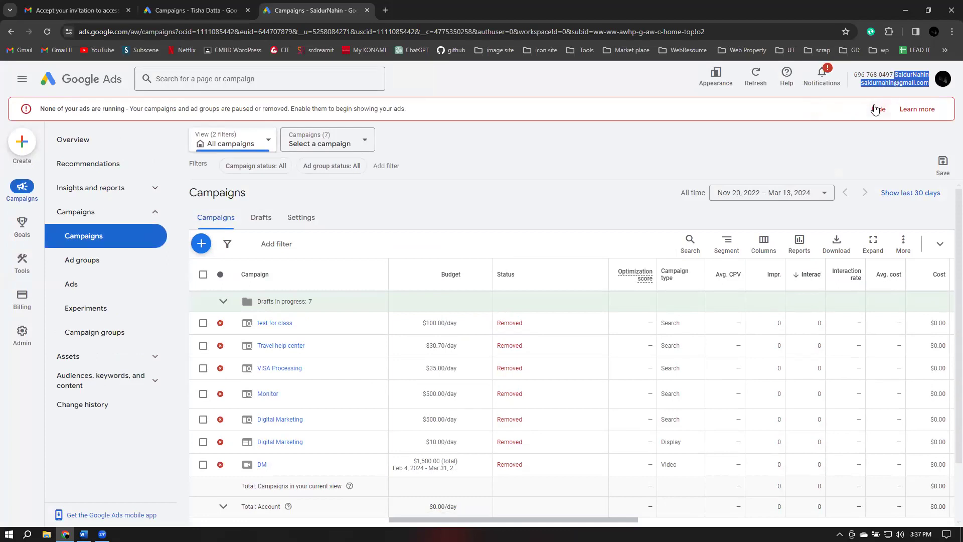
pyautogui.click(877, 109)
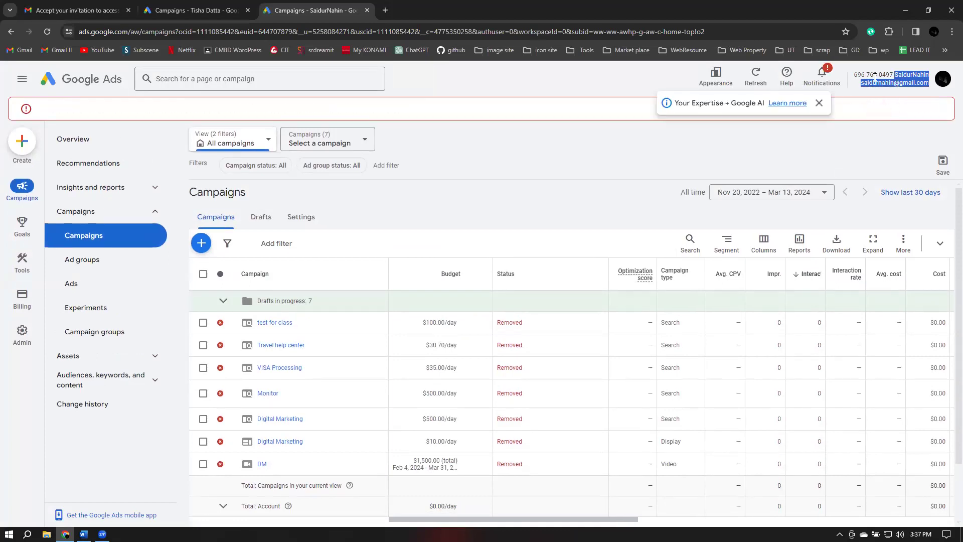
pyautogui.moveTo(894, 75); pyautogui.dragTo(852, 81)
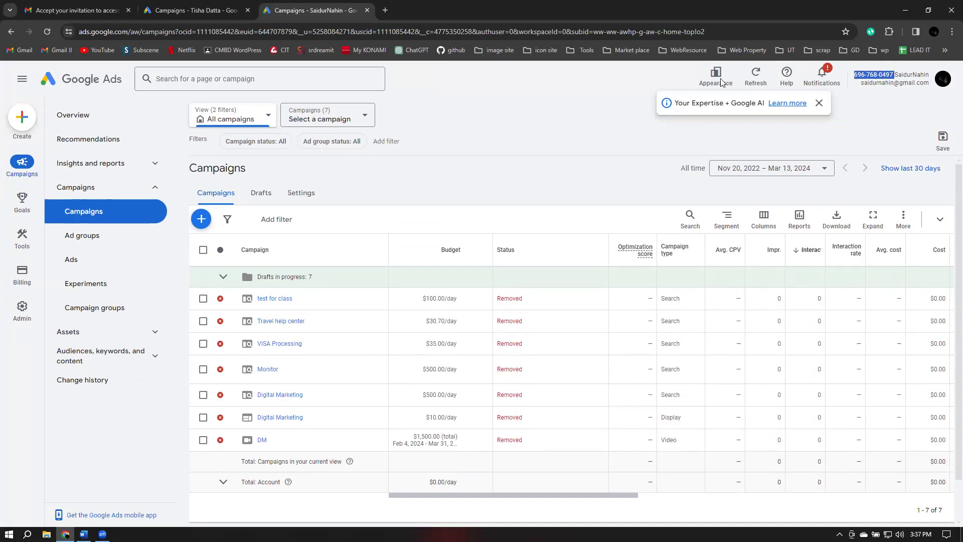
pyautogui.click(248, 5)
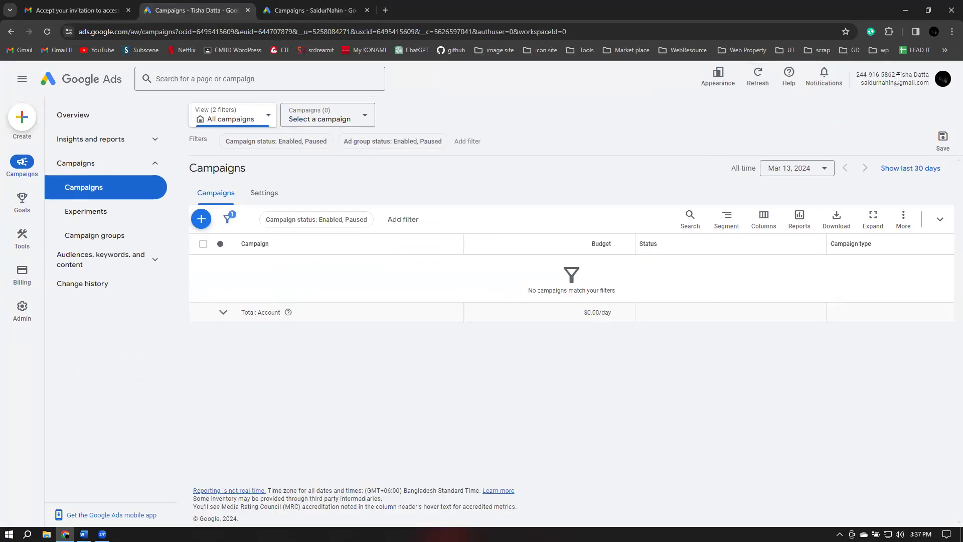
# Check the shared account's name in the header, then begin creating a new campaign.
pyautogui.moveTo(897, 75); pyautogui.dragTo(927, 83)
pyautogui.click(926, 81)
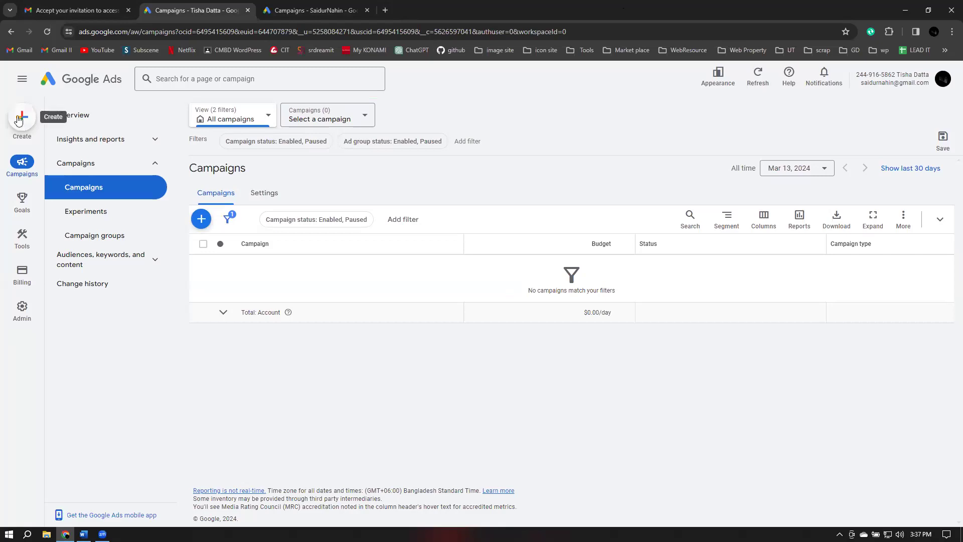
pyautogui.click(203, 220)
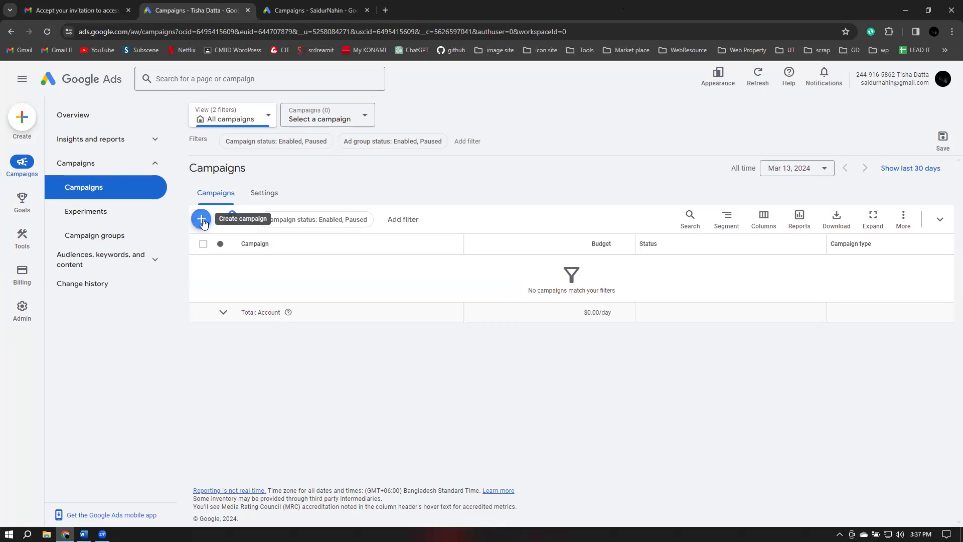
pyautogui.click(238, 227)
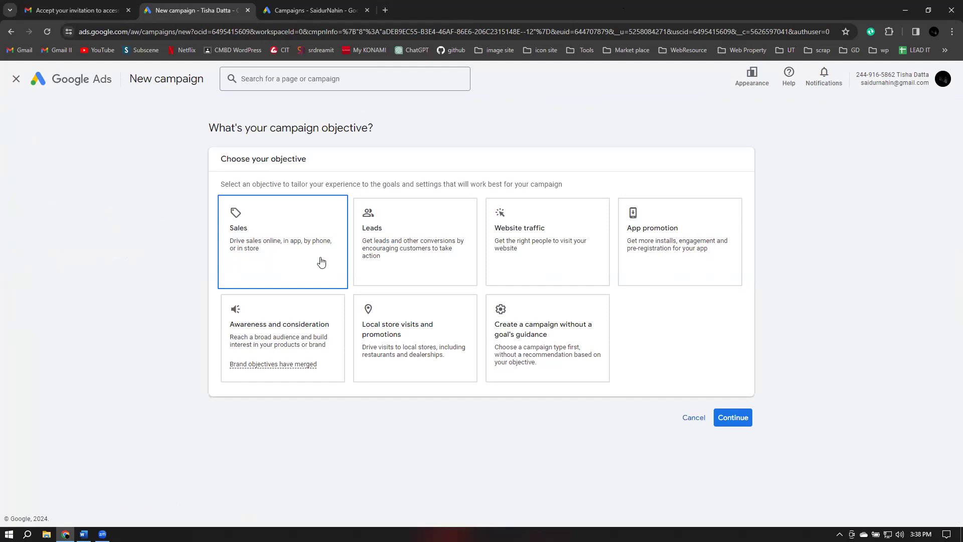
pyautogui.click(405, 254)
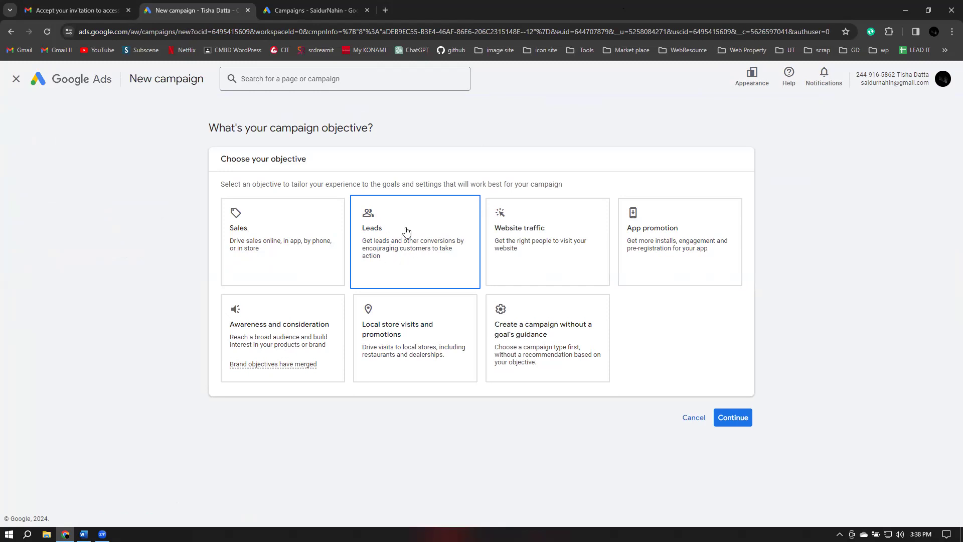
# Choose 'Create a campaign without a goal's guidance' as the objective instead of Website traffic.
pyautogui.click(531, 246)
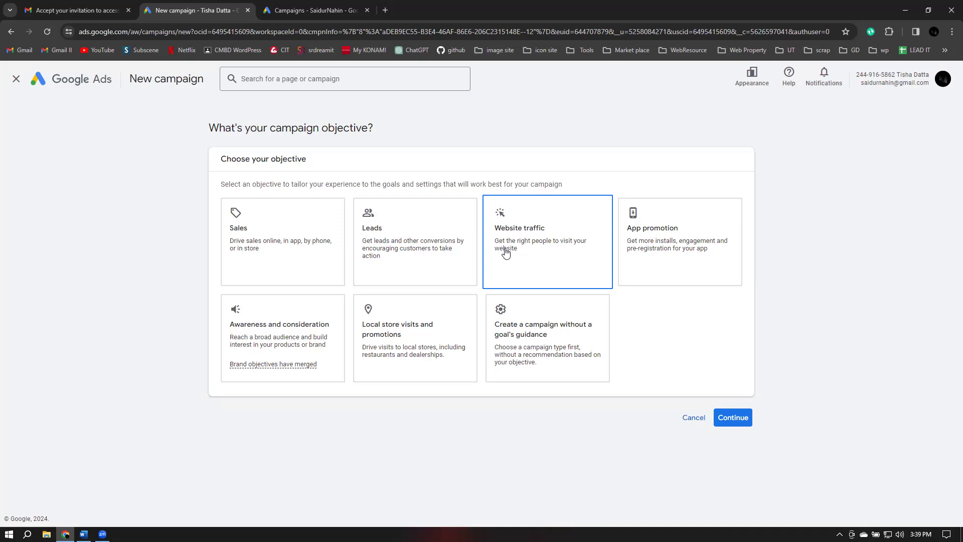
pyautogui.click(498, 347)
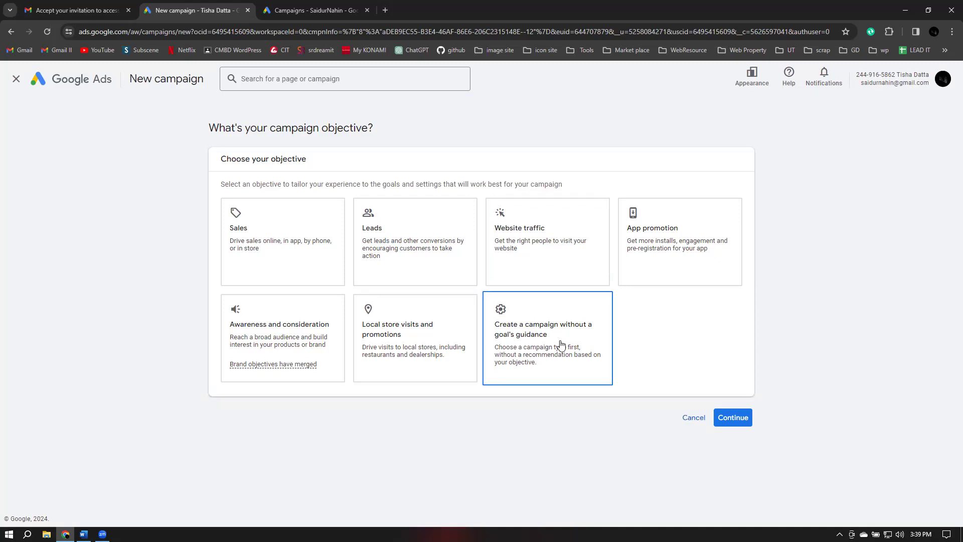
pyautogui.click(572, 345)
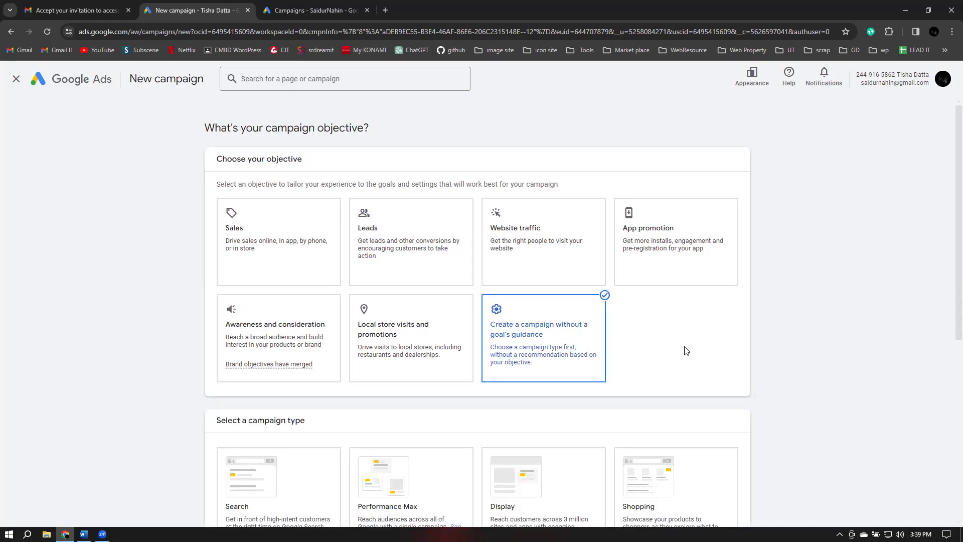
# Switch the campaign objective to Sales and review the Search, Performance Max, Display and other campaign types.
pyautogui.click(260, 253)
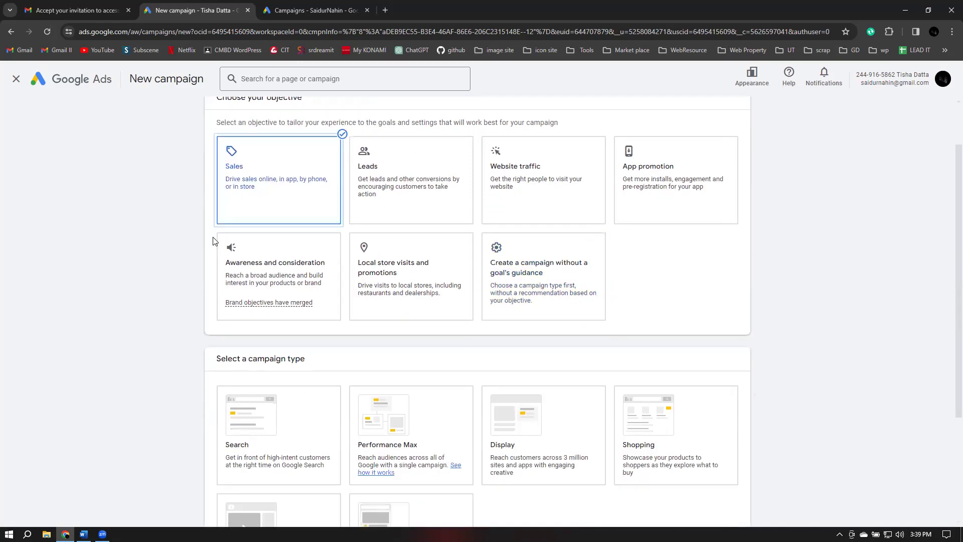
pyautogui.scroll(3, 667, 201)
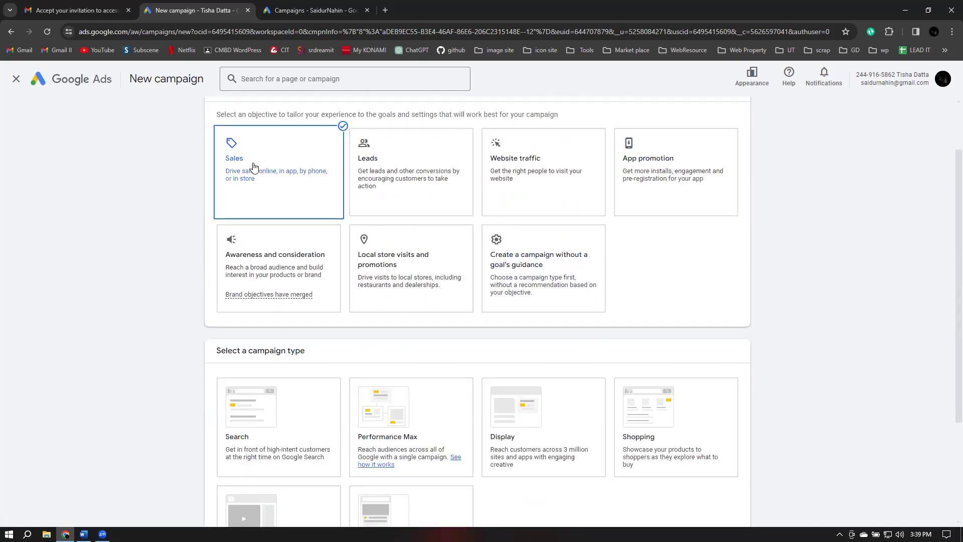
pyautogui.scroll(-3, 254, 168)
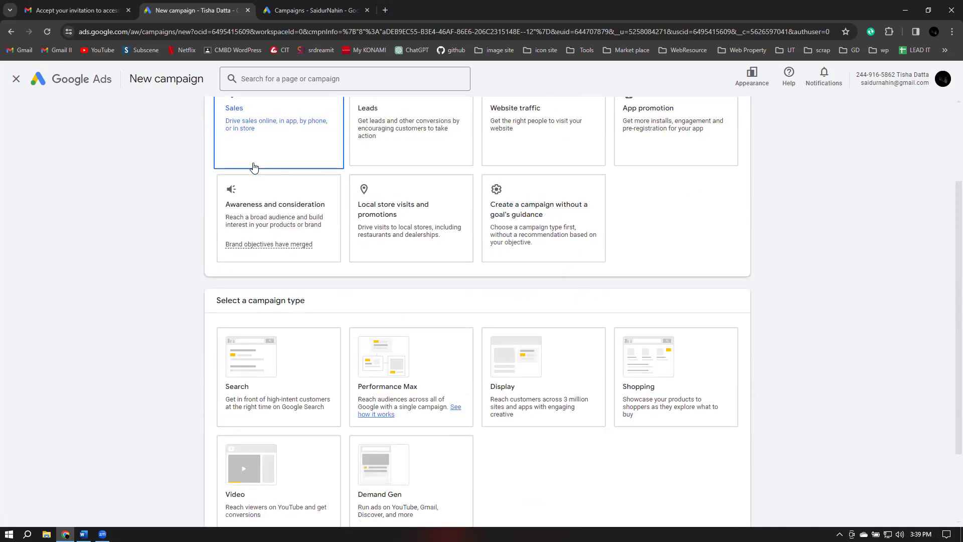
pyautogui.click(228, 299)
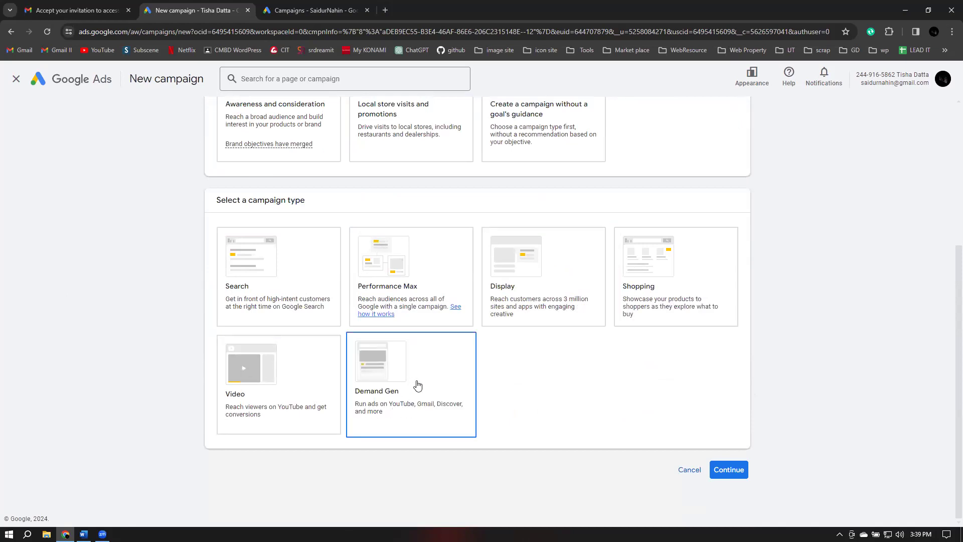
pyautogui.moveTo(216, 199); pyautogui.dragTo(377, 209)
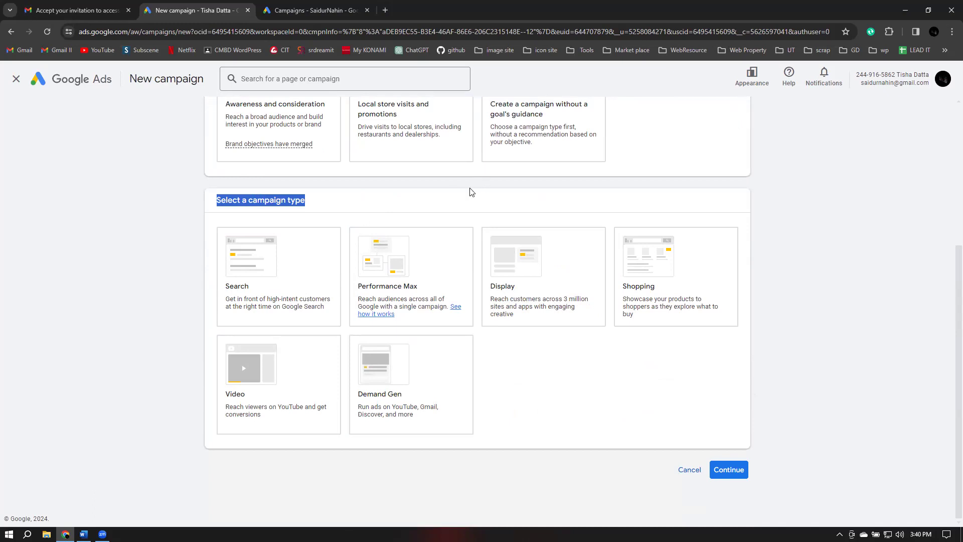
pyautogui.scroll(1, 236, 194)
pyautogui.click(889, 200)
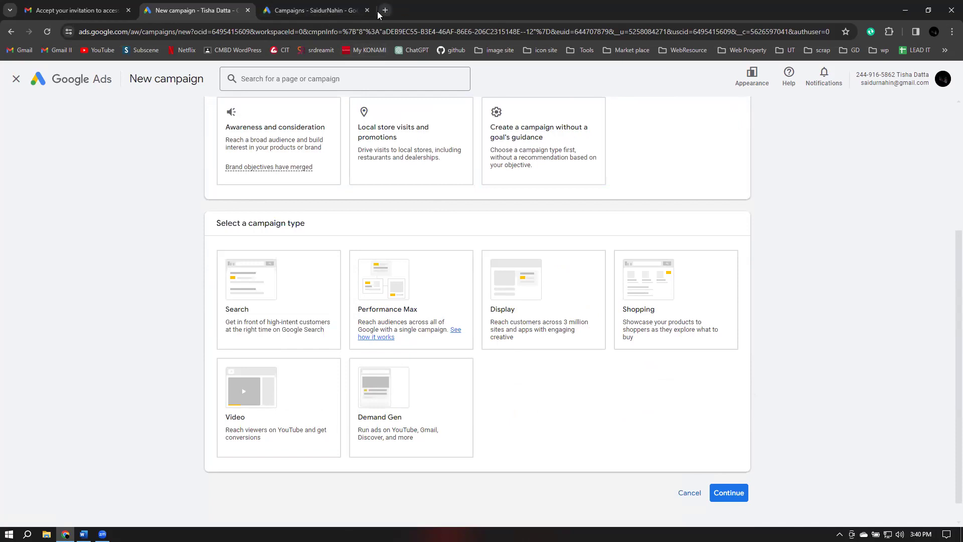
# Open a new Chrome window under another browser profile and search Google for 'panjabi'.
pyautogui.click(933, 33)
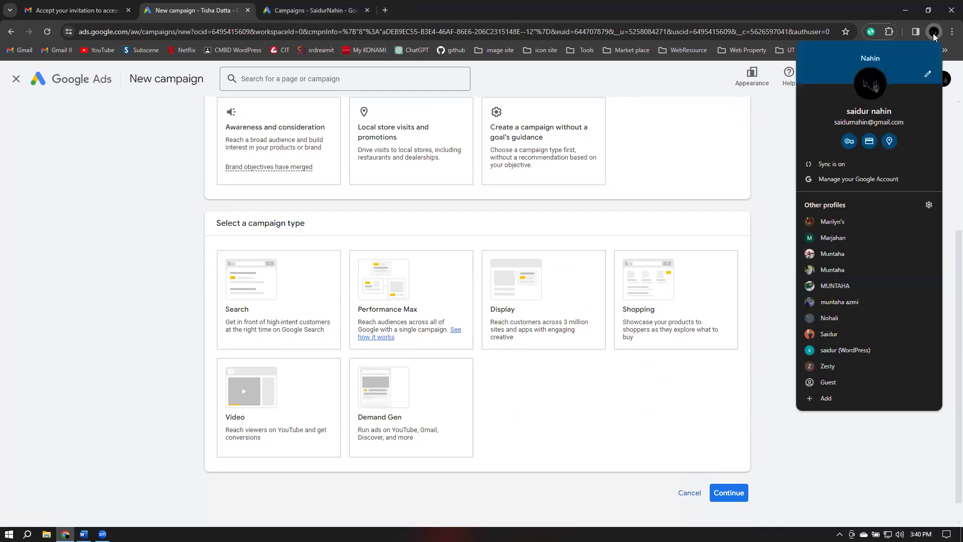
pyautogui.click(823, 351)
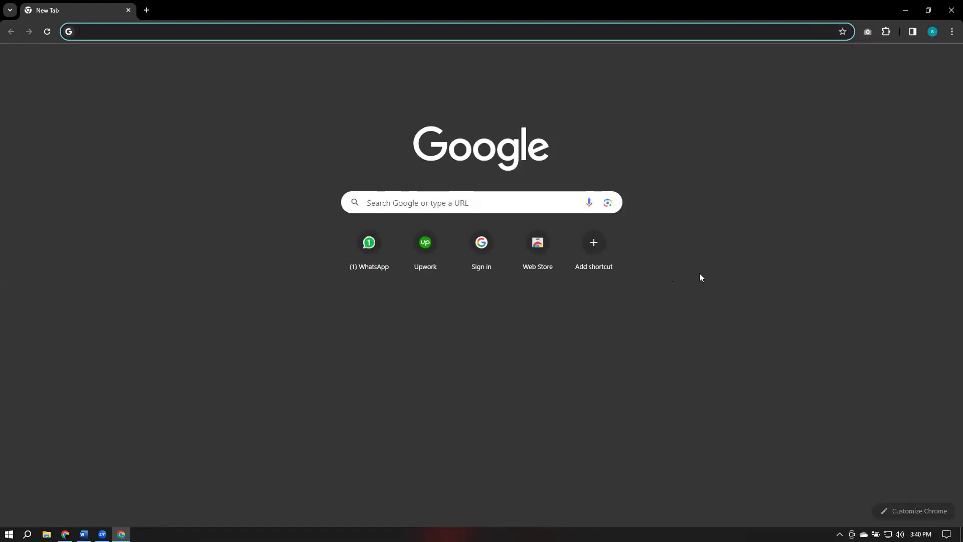
pyautogui.write('nr')
pyautogui.press('BackSpace')
pyautogui.press('BackSpace')
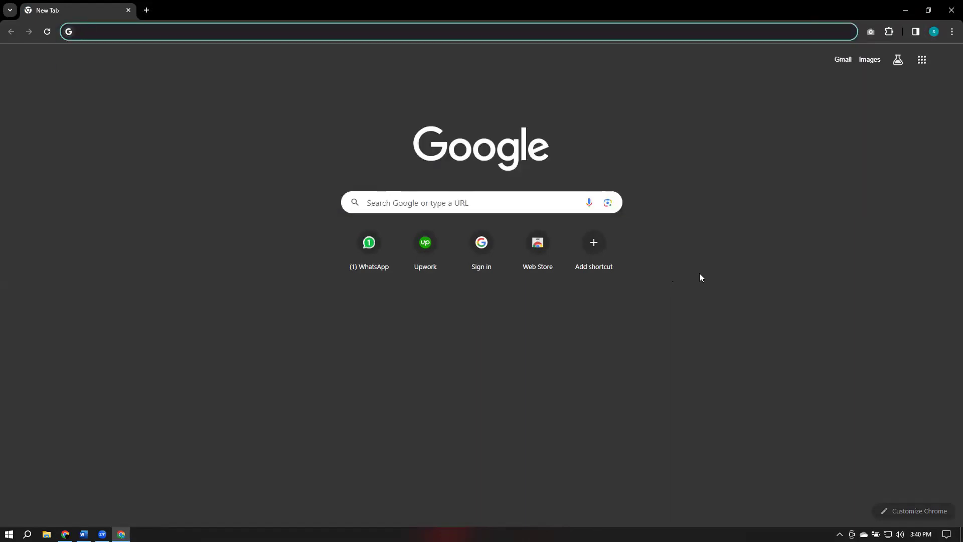
pyautogui.write('panjabi')
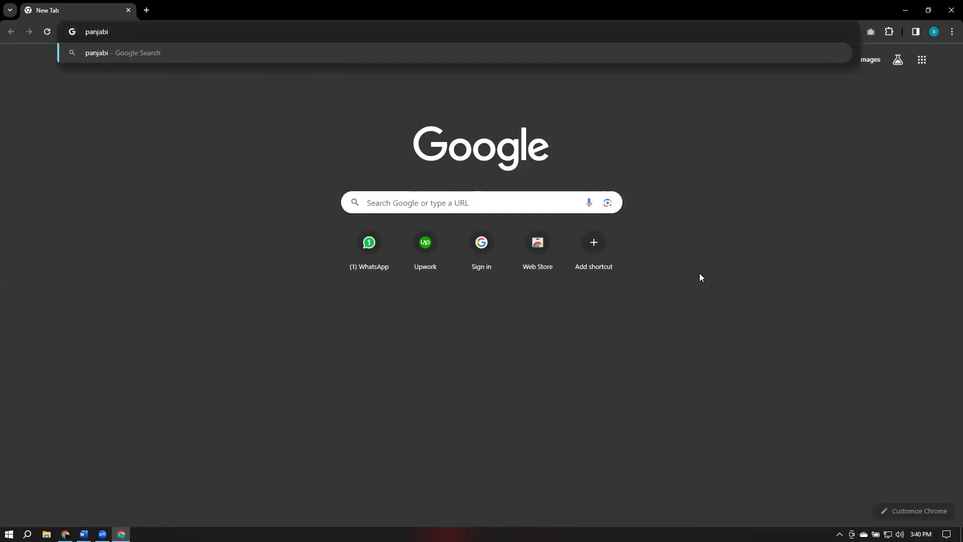
pyautogui.press('Return')
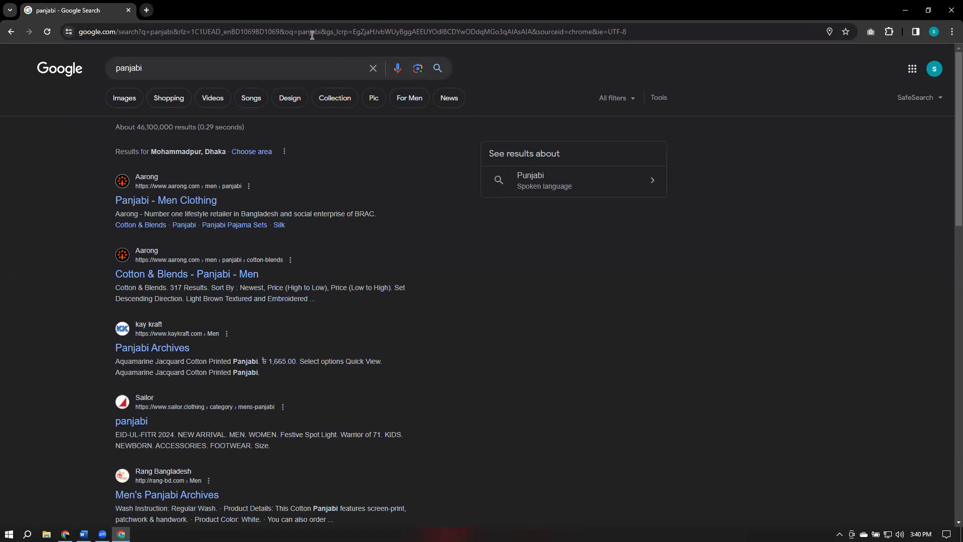
# In a new tab, search Google for 'shirt'.
pyautogui.hotkey('ctrl', 't')
pyautogui.write('sg')
pyautogui.press('BackSpace')
pyautogui.write('hirt')
pyautogui.press('Return')
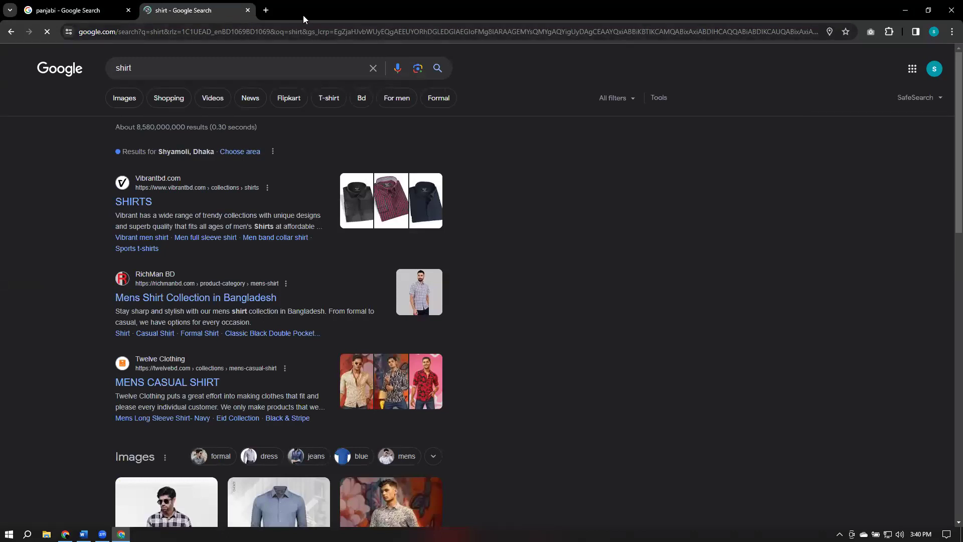
# In another new tab, search Google for 'mens casual shirt bd'.
pyautogui.click(266, 10)
pyautogui.write('menst')
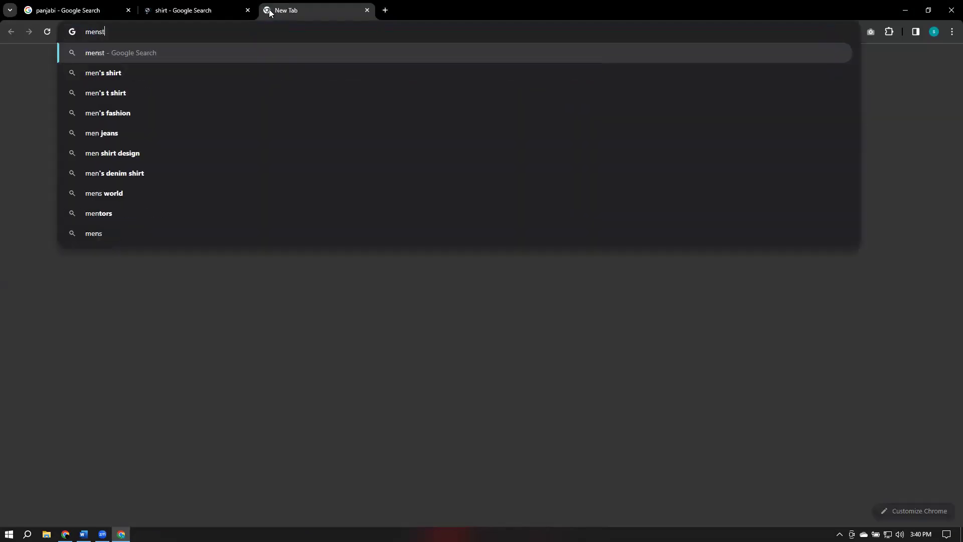
pyautogui.press('BackSpace')
pyautogui.write('cas')
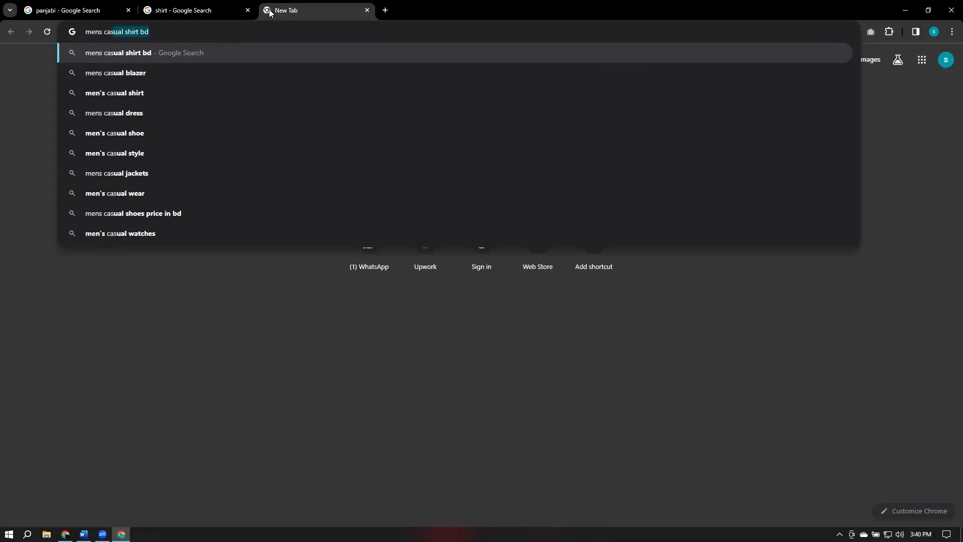
pyautogui.press('Right')
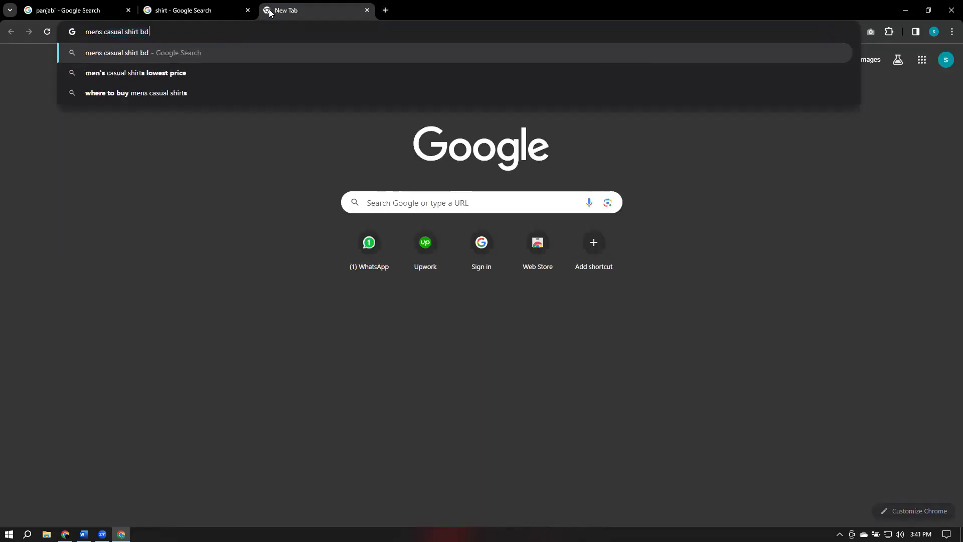
pyautogui.press('Return')
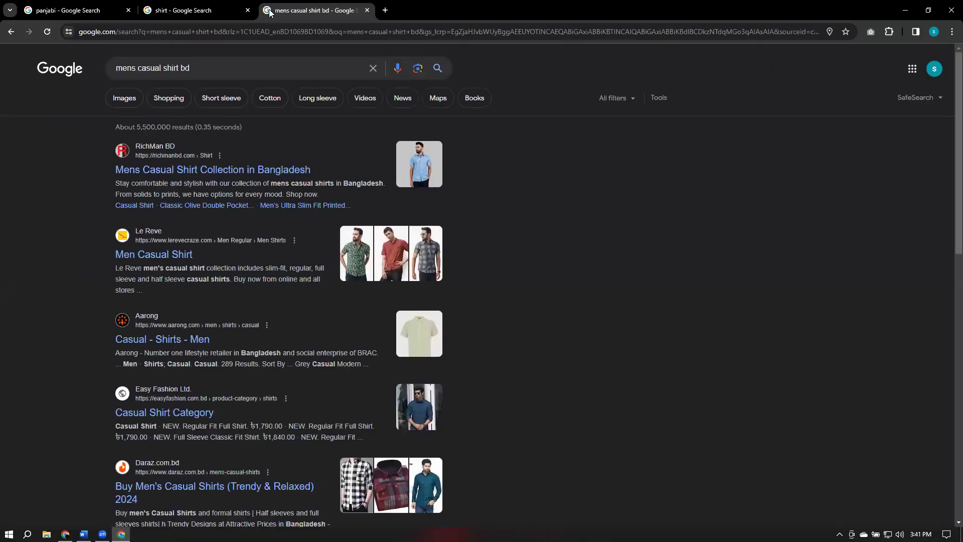
# Back on the panjabi results tab, start a new search for 'air tick'.
pyautogui.click(78, 11)
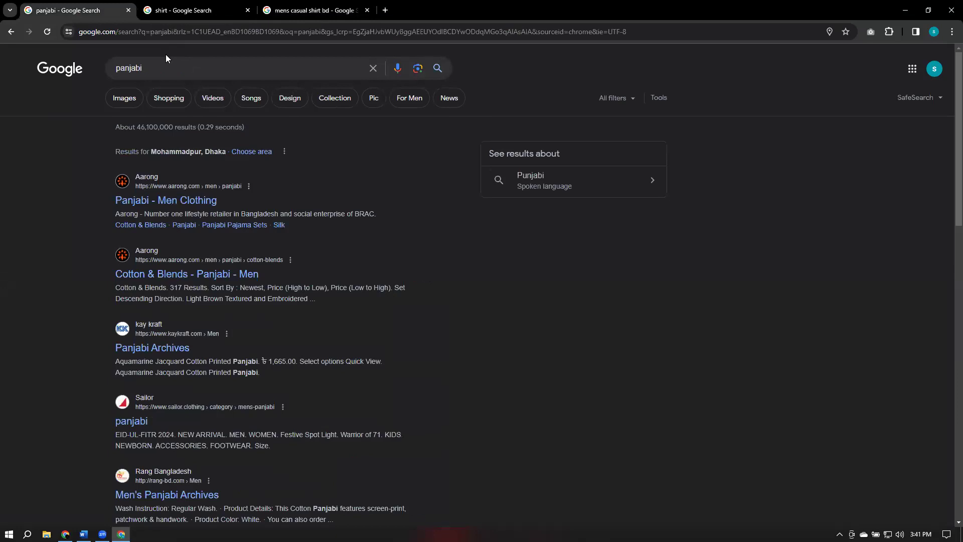
pyautogui.click(152, 32)
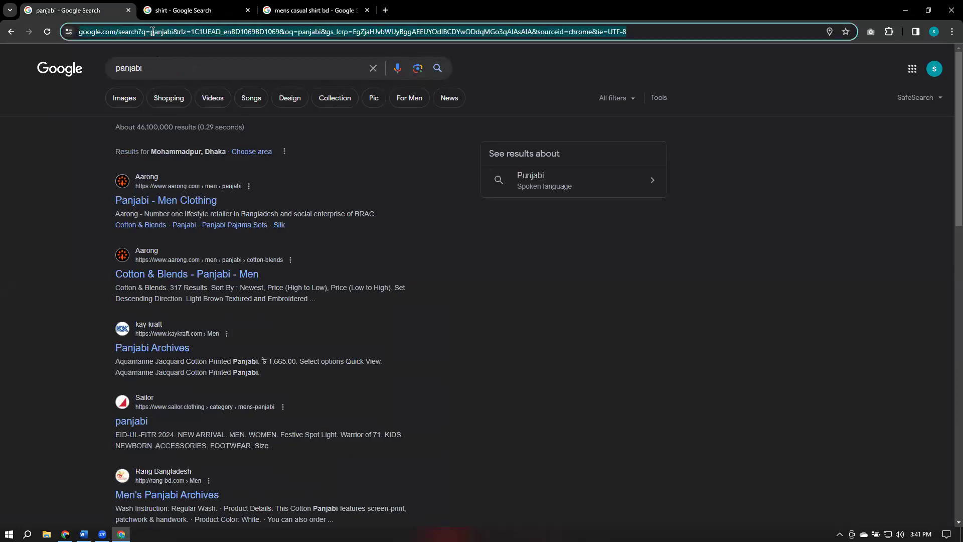
pyautogui.write('air t')
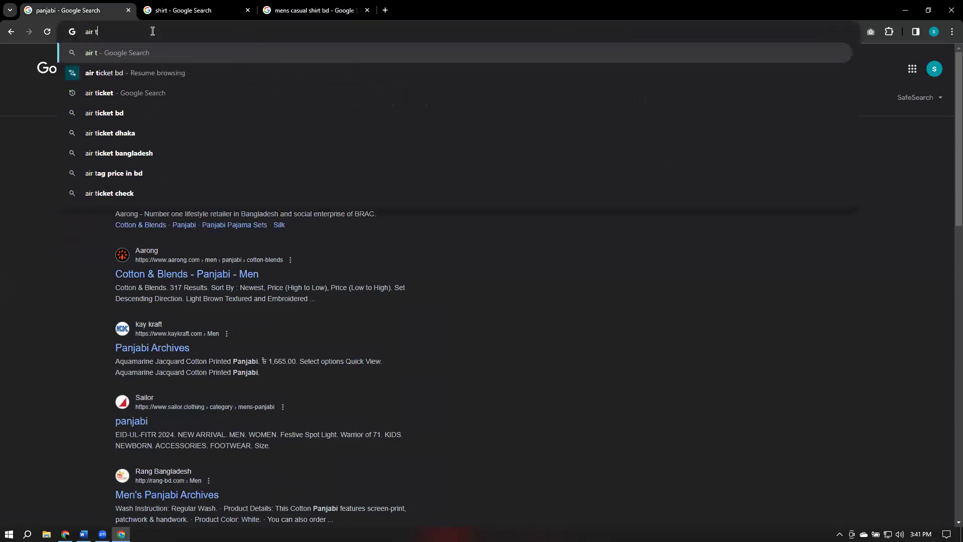
pyautogui.write('icket')
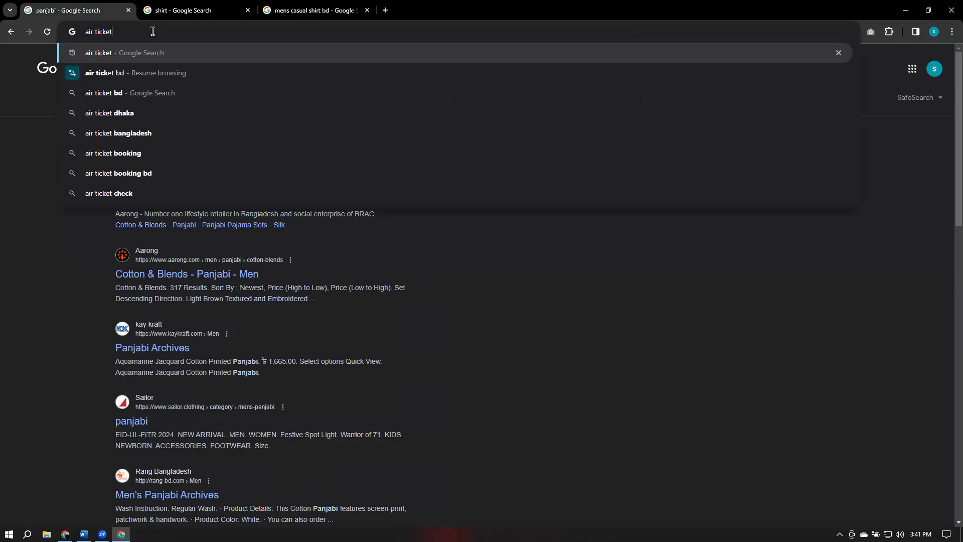
# Run the 'air ticket' search, then replace the shirt tab with an 'air ticket bd' search.
pyautogui.press('Return')
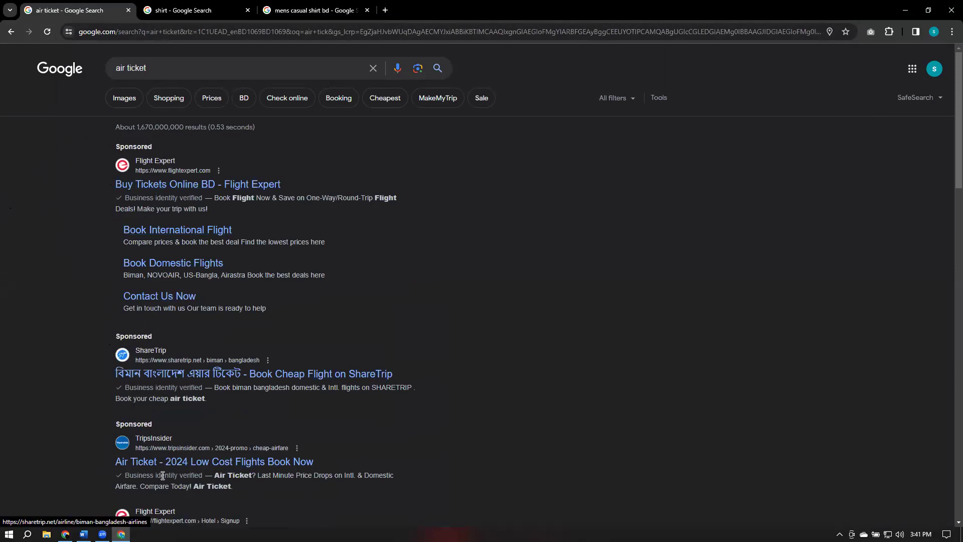
pyautogui.click(205, 7)
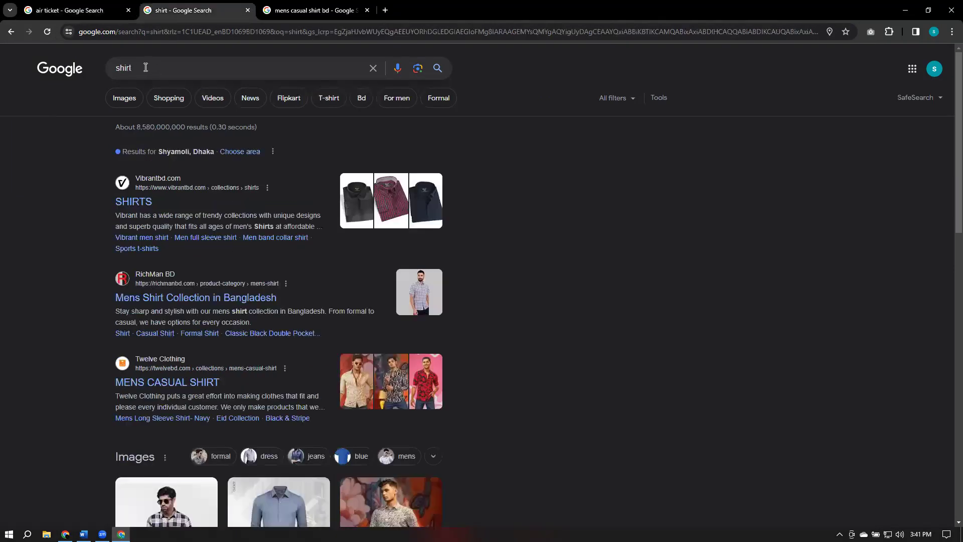
pyautogui.click(146, 32)
pyautogui.write('airt')
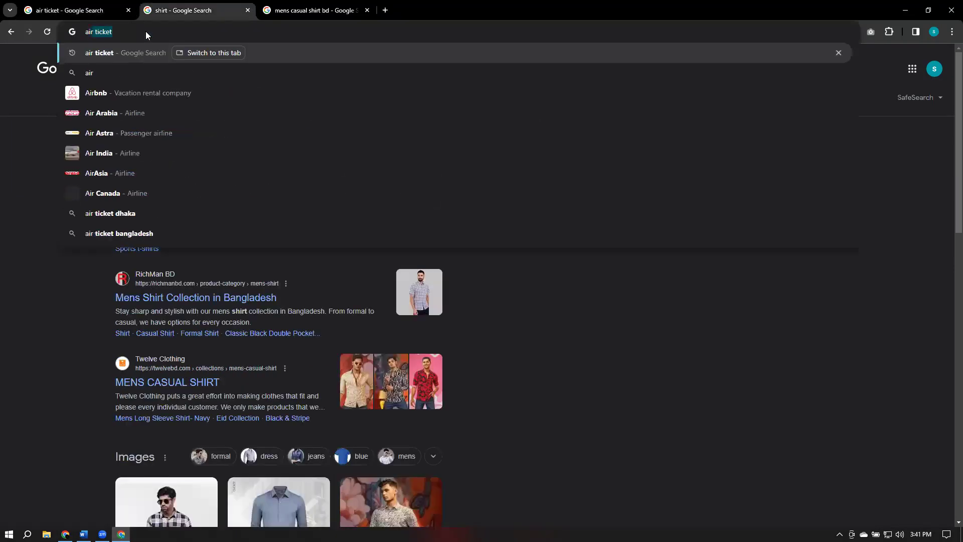
pyautogui.press('BackSpace')
pyautogui.press('BackSpace')
pyautogui.write('r tic')
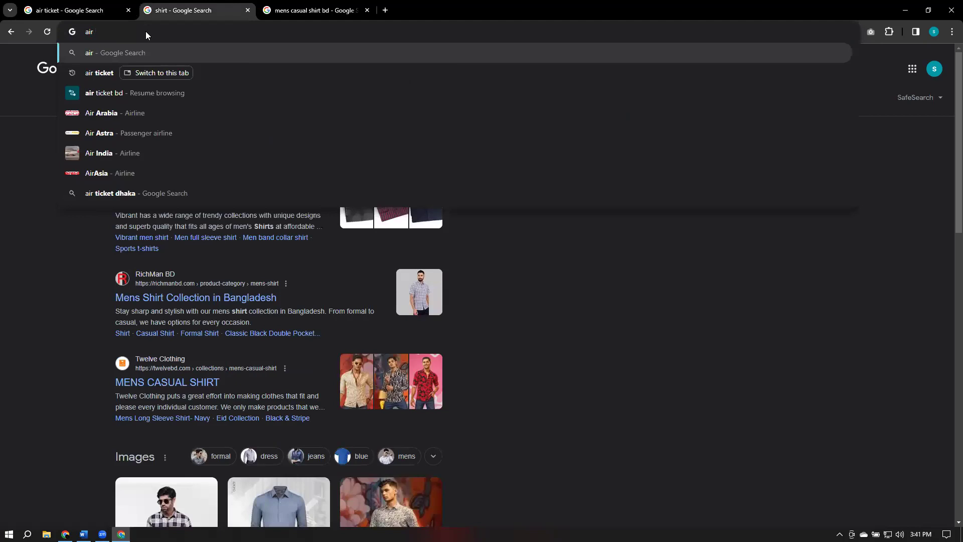
pyautogui.write('ket')
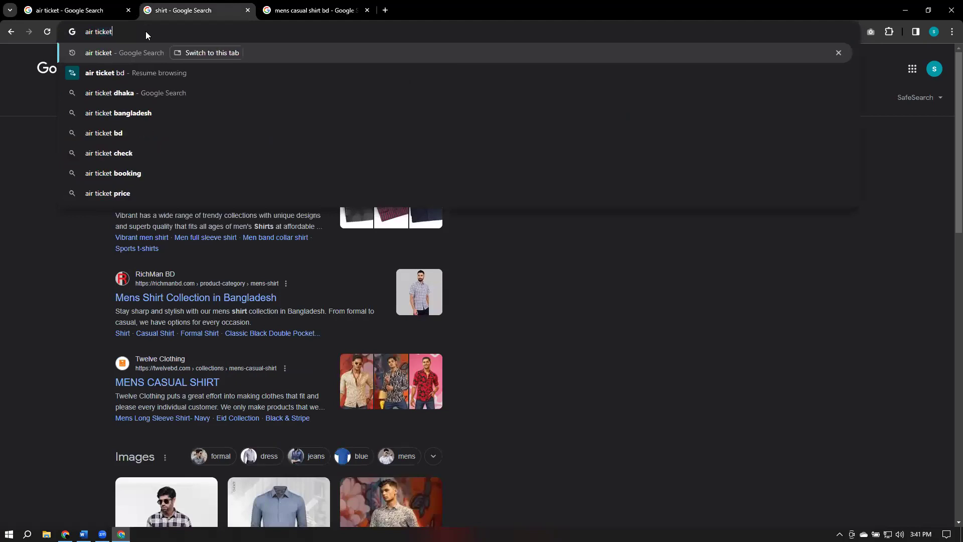
pyautogui.write(' bd')
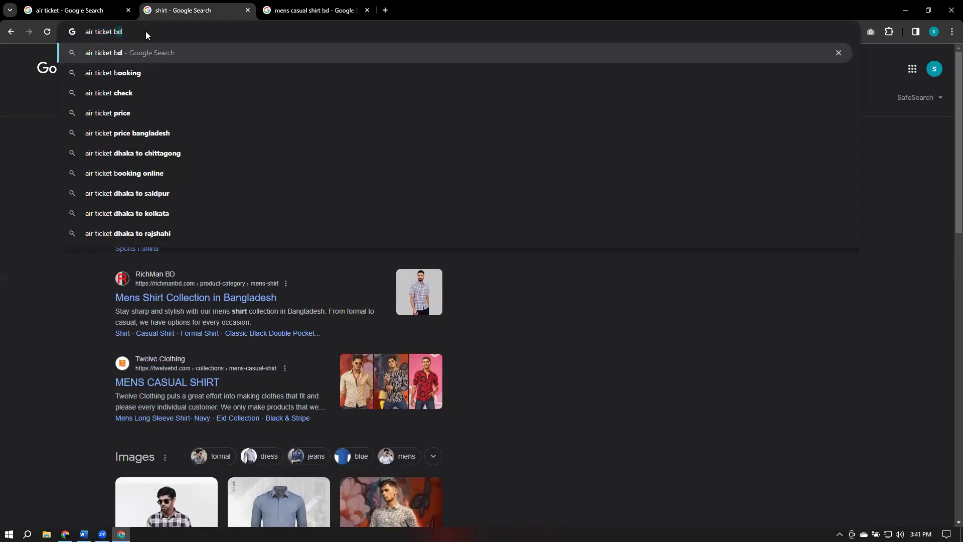
pyautogui.press('Return')
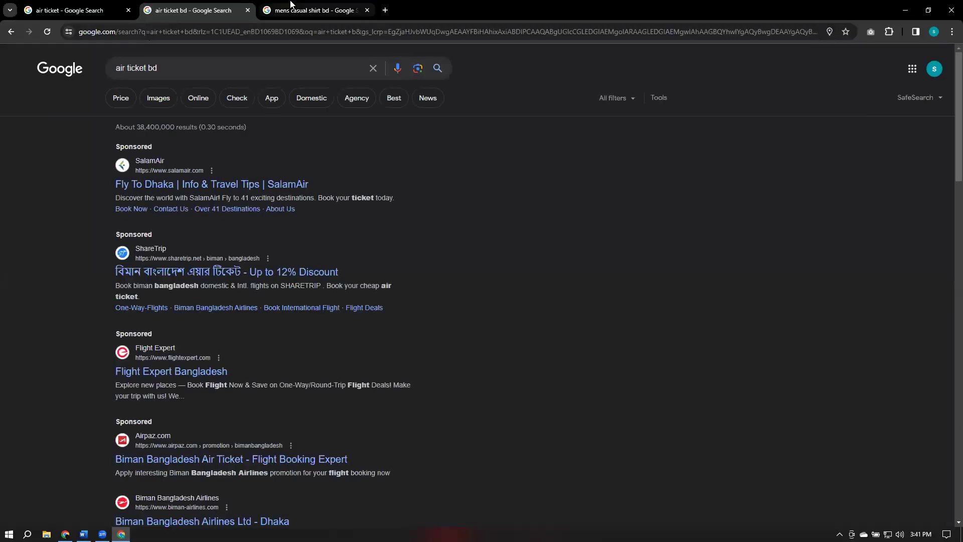
# Replace the 'mens casual shirt bd' tab's query with 'air ticket price' and search.
pyautogui.click(307, 4)
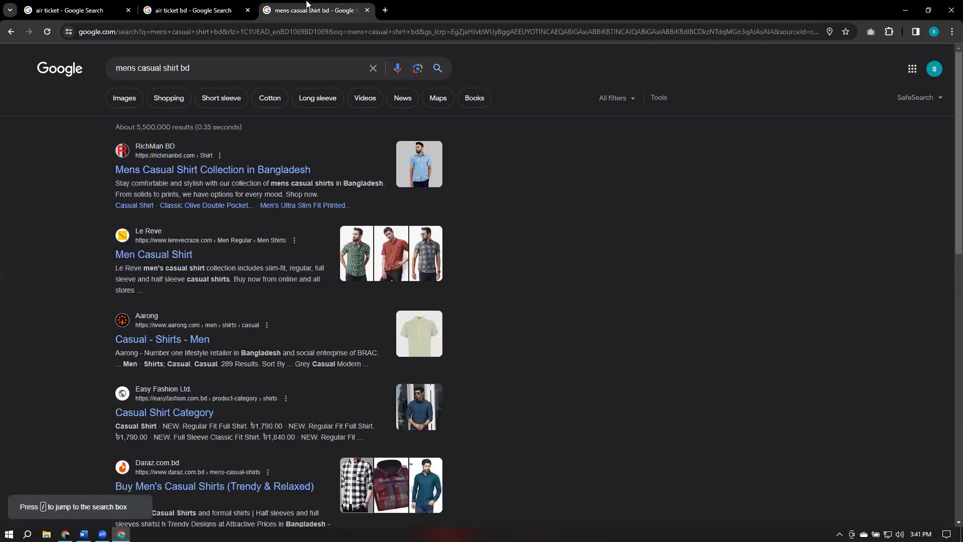
pyautogui.click(185, 28)
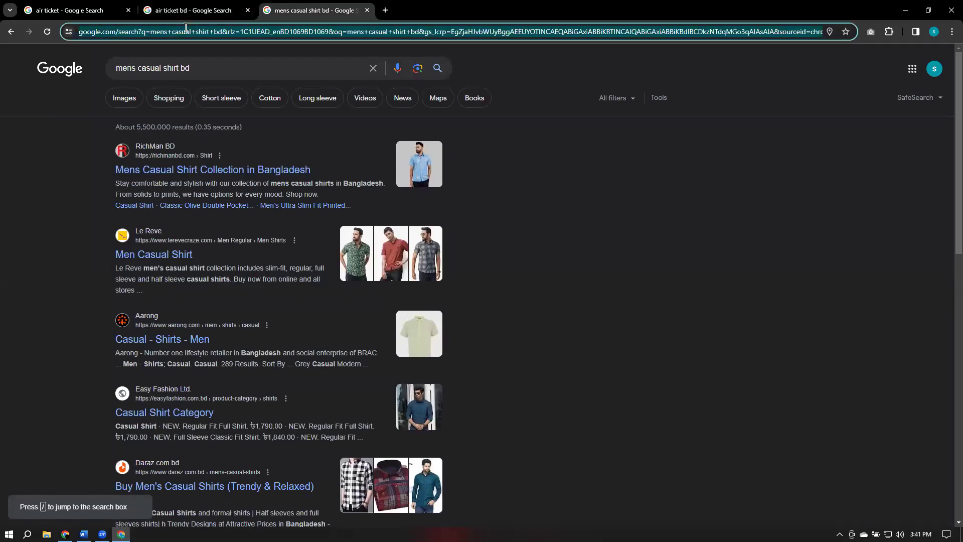
pyautogui.write('air ticket bd')
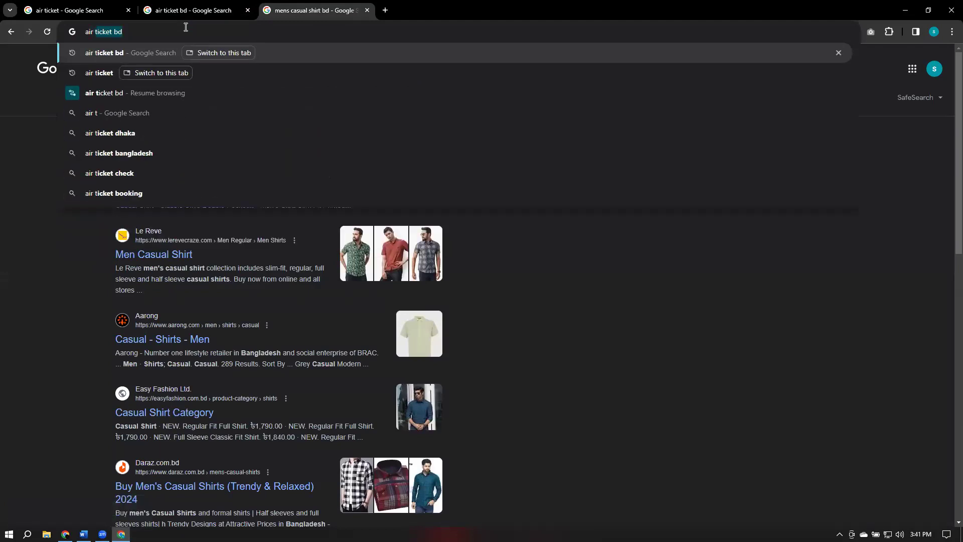
pyautogui.press('End')
pyautogui.press('BackSpace')
pyautogui.press('BackSpace')
pyautogui.write('price')
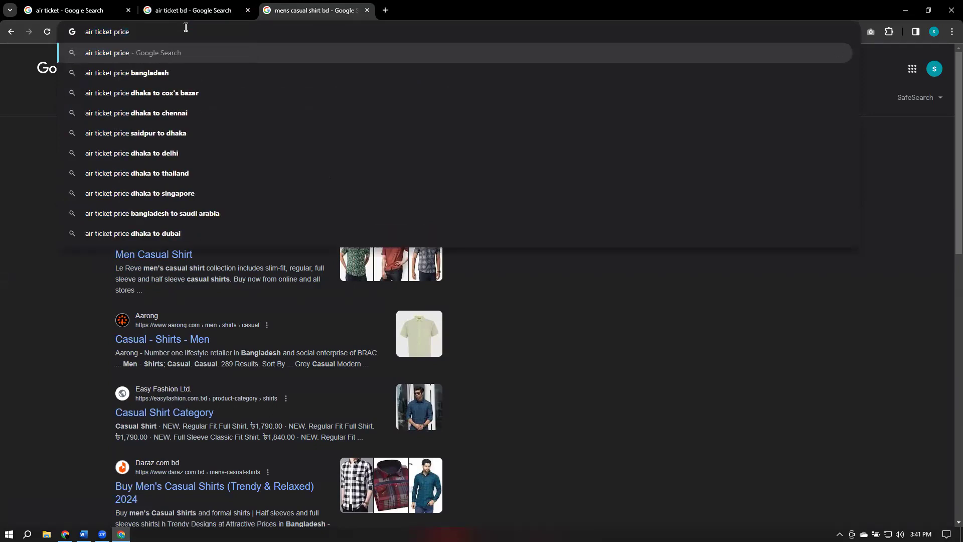
pyautogui.press('Return')
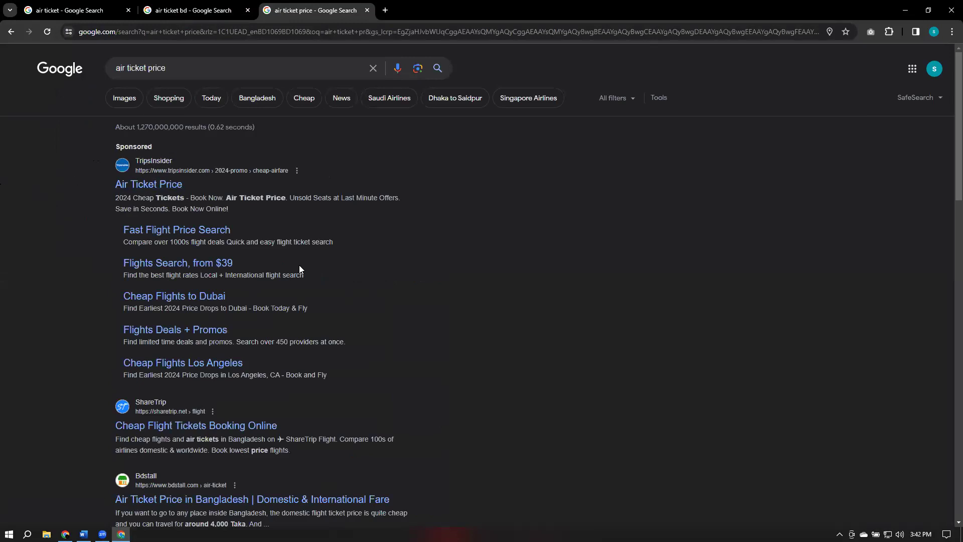
# Search 'air ticket price in bd' in a new fourth tab, then return to the 'air ticket' results.
pyautogui.click(385, 10)
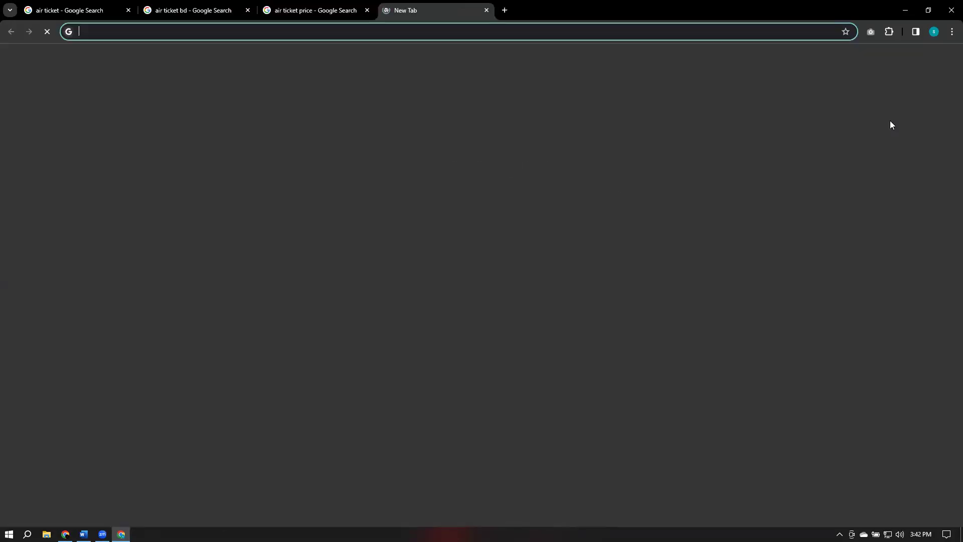
pyautogui.write('air t')
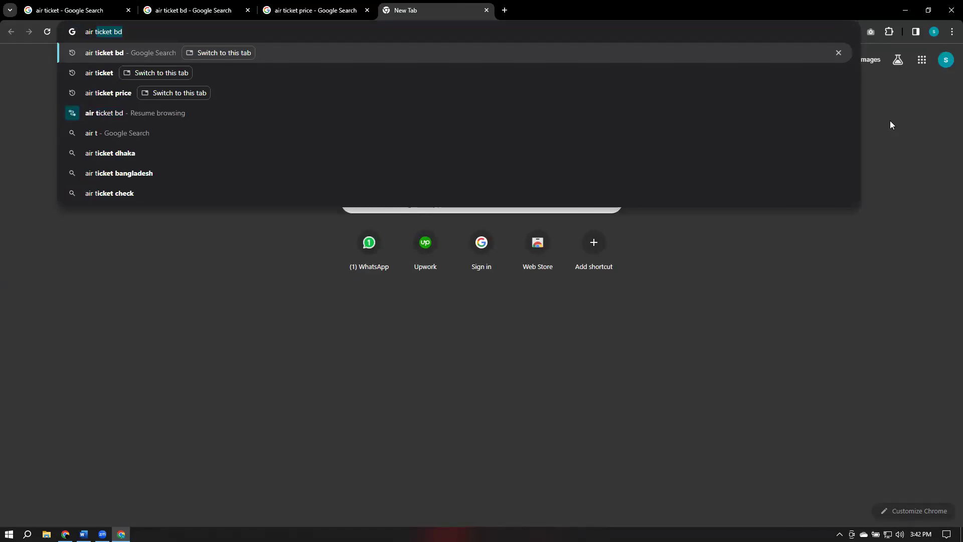
pyautogui.press('Left')
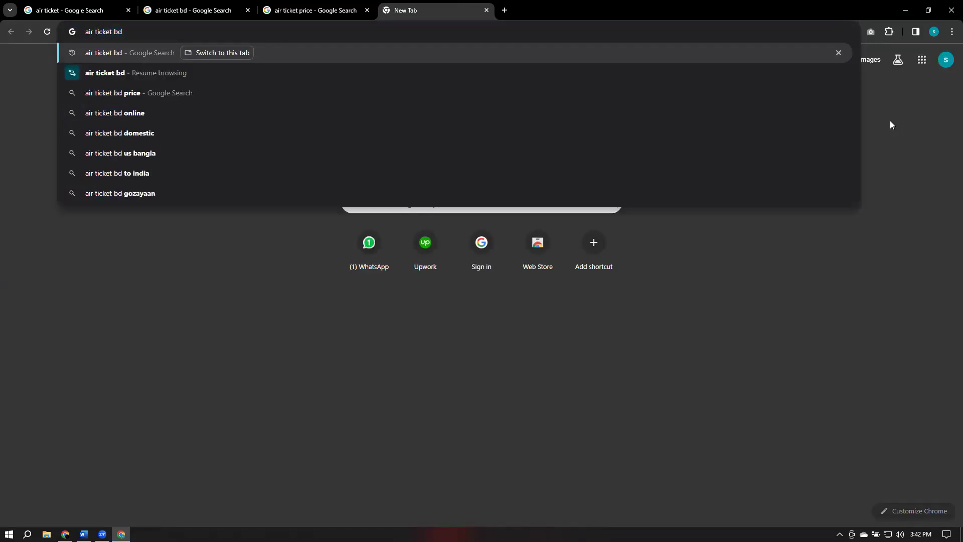
pyautogui.press('Down')
pyautogui.press('Down')
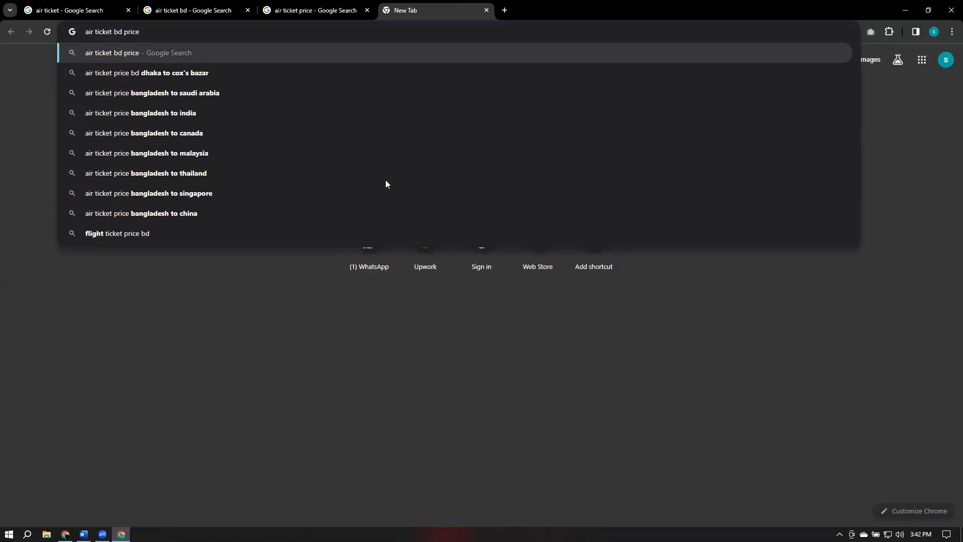
pyautogui.click(125, 31)
pyautogui.press('BackSpace')
pyautogui.press('BackSpace')
pyautogui.press('BackSpace')
pyautogui.press('BackSpace')
pyautogui.write('c')
pyautogui.press('BackSpace')
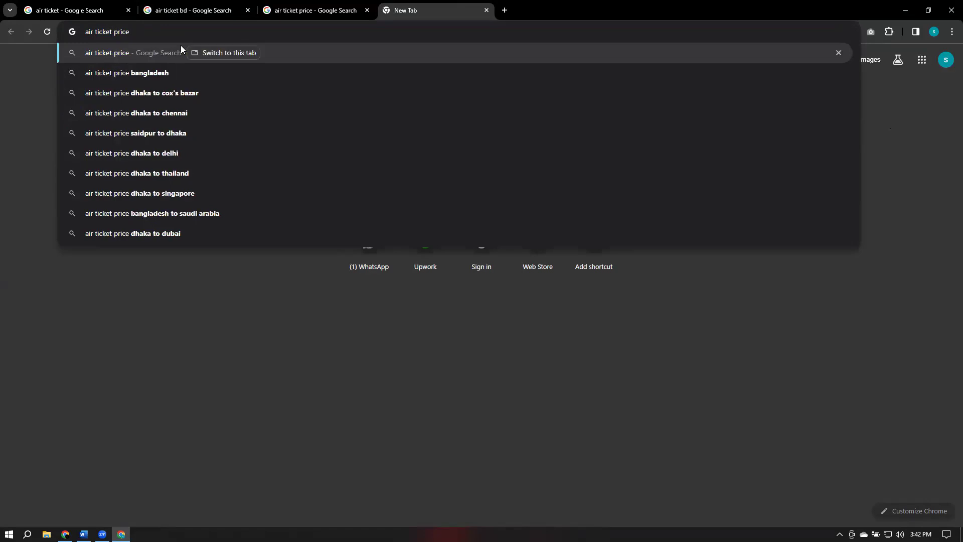
pyautogui.write('in')
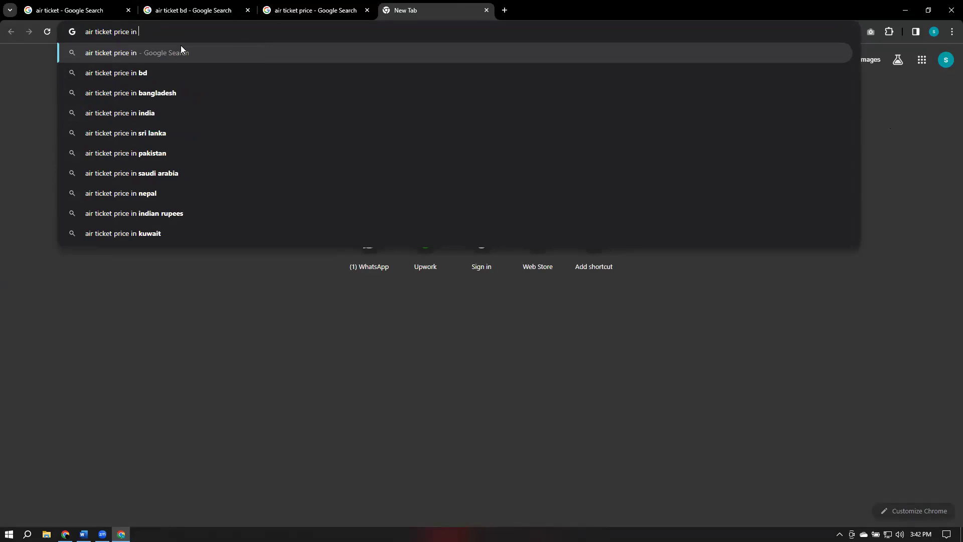
pyautogui.press('Down')
pyautogui.press('Return')
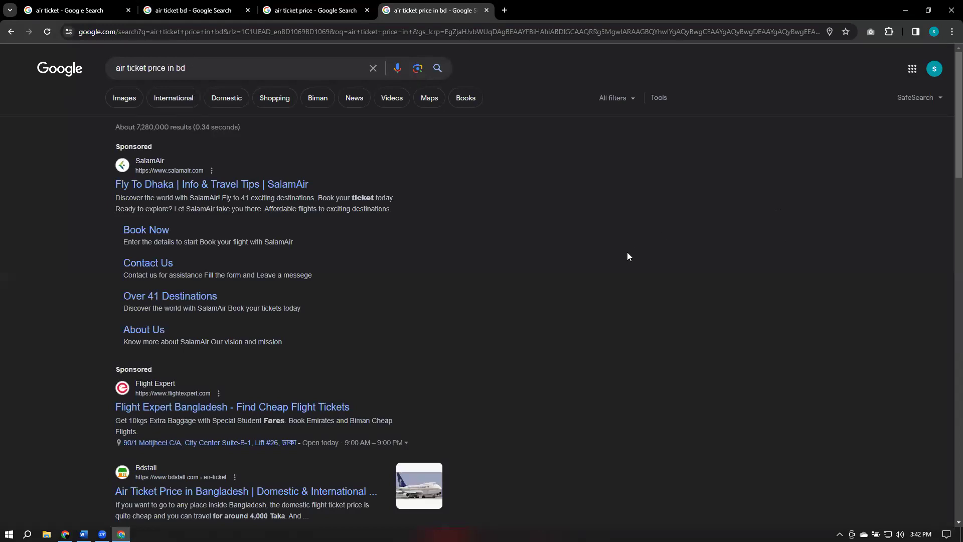
pyautogui.hotkey('ctrl', 'shift', 'Tab')
pyautogui.hotkey('ctrl', 'shift', 'Tab')
pyautogui.hotkey('ctrl', 'shift', 'Tab')
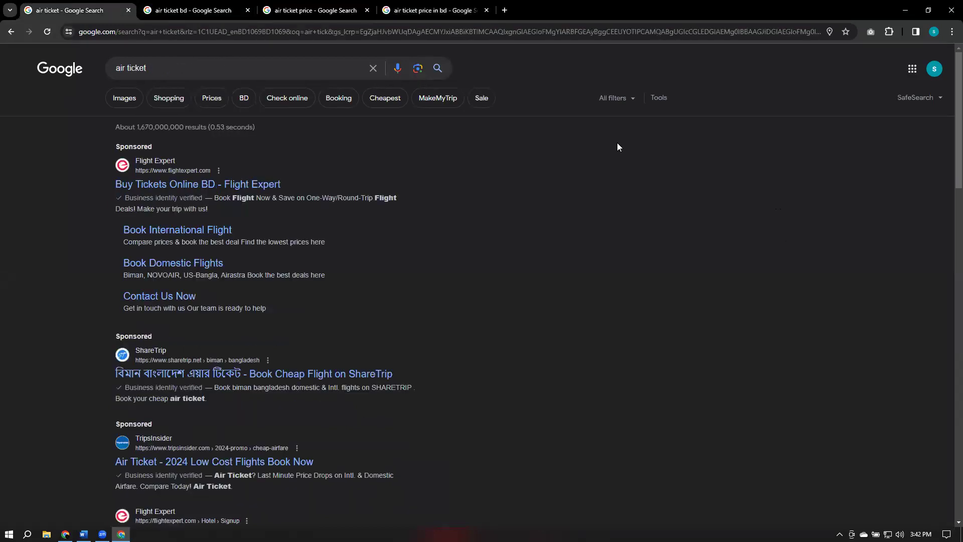
pyautogui.click(173, 6)
pyautogui.click(301, 6)
pyautogui.click(493, 14)
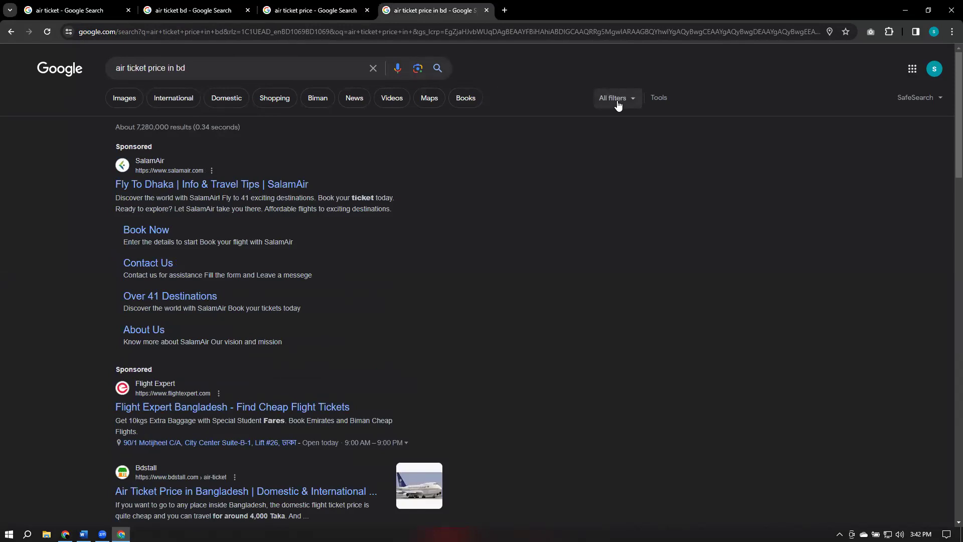
pyautogui.click(80, 9)
pyautogui.click(195, 9)
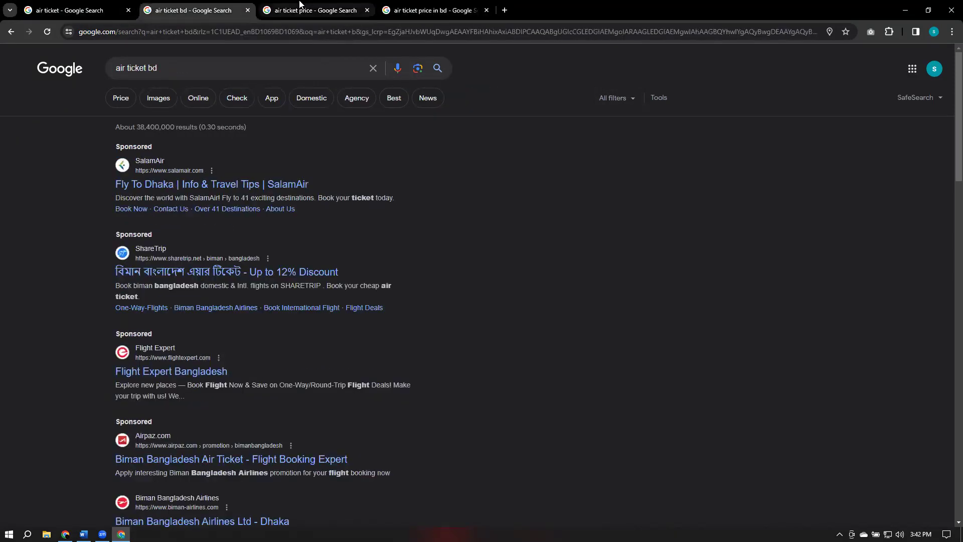
pyautogui.click(300, 6)
pyautogui.click(454, 7)
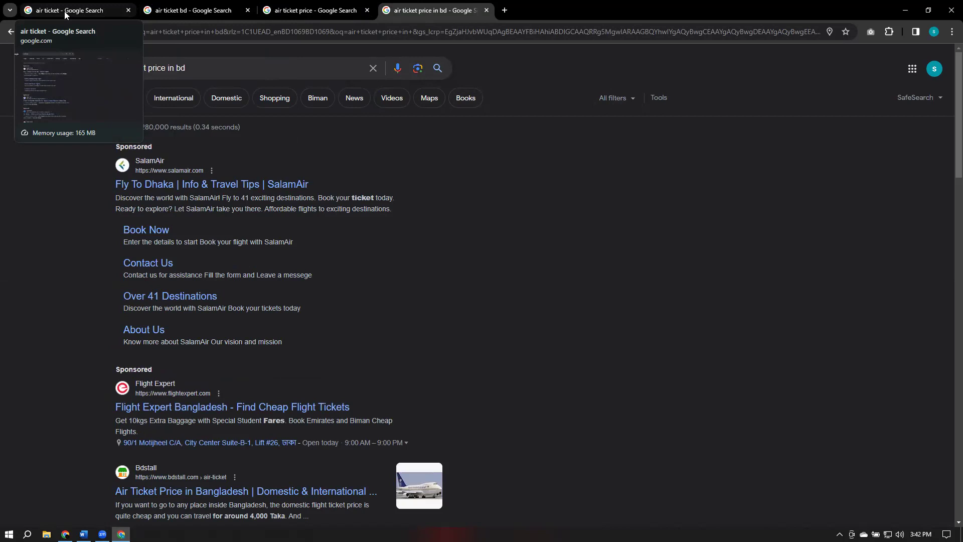
pyautogui.moveTo(112, 149); pyautogui.dragTo(148, 145)
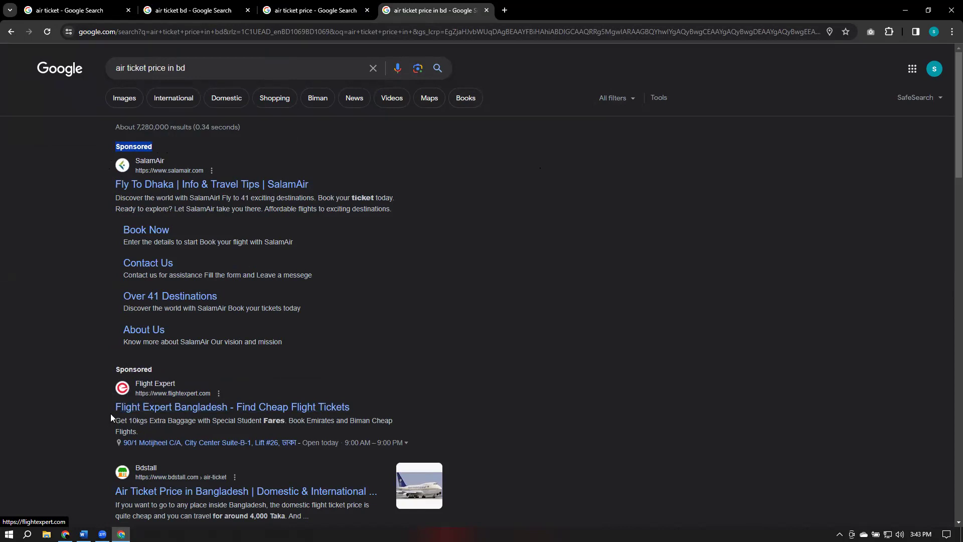
pyautogui.click(271, 13)
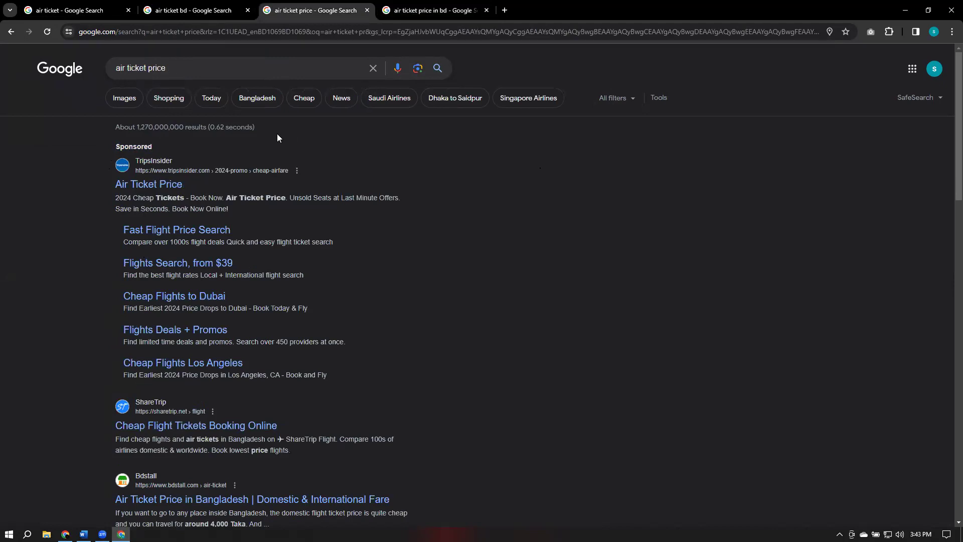
pyautogui.click(196, 10)
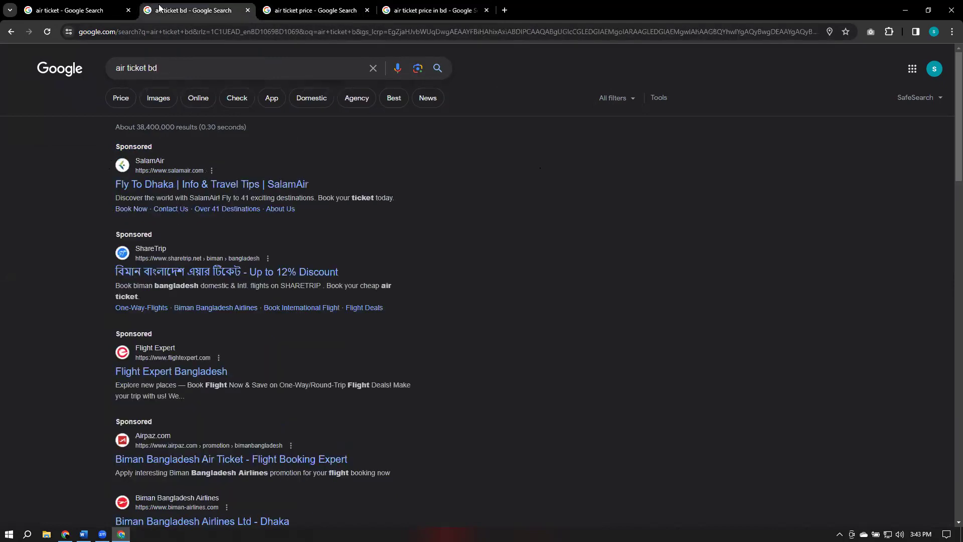
pyautogui.tripleClick(150, 387)
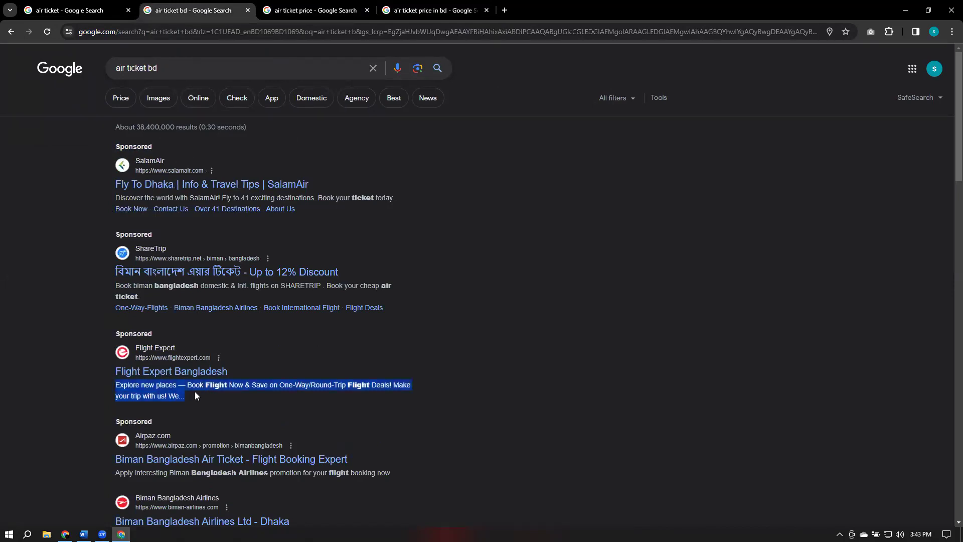
pyautogui.click(450, 10)
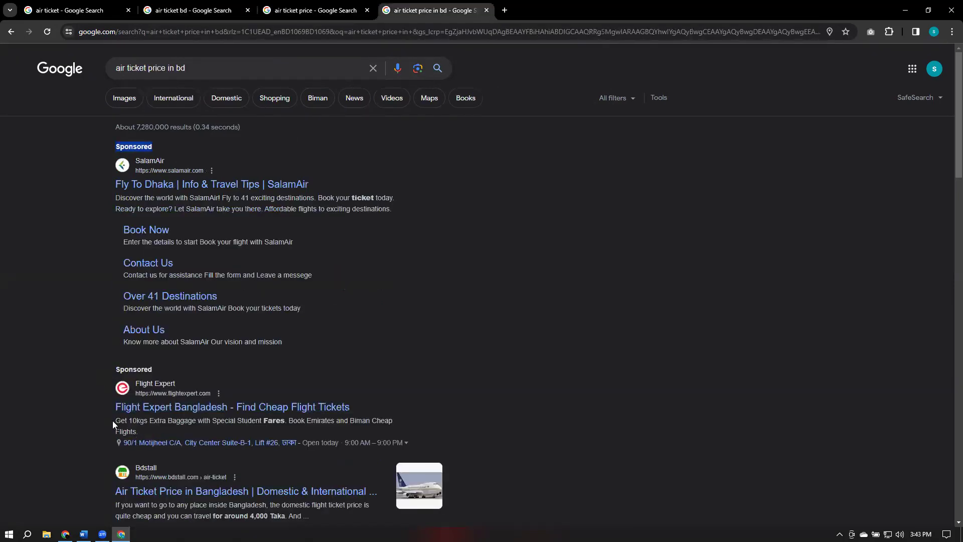
pyautogui.moveTo(114, 421); pyautogui.dragTo(147, 432)
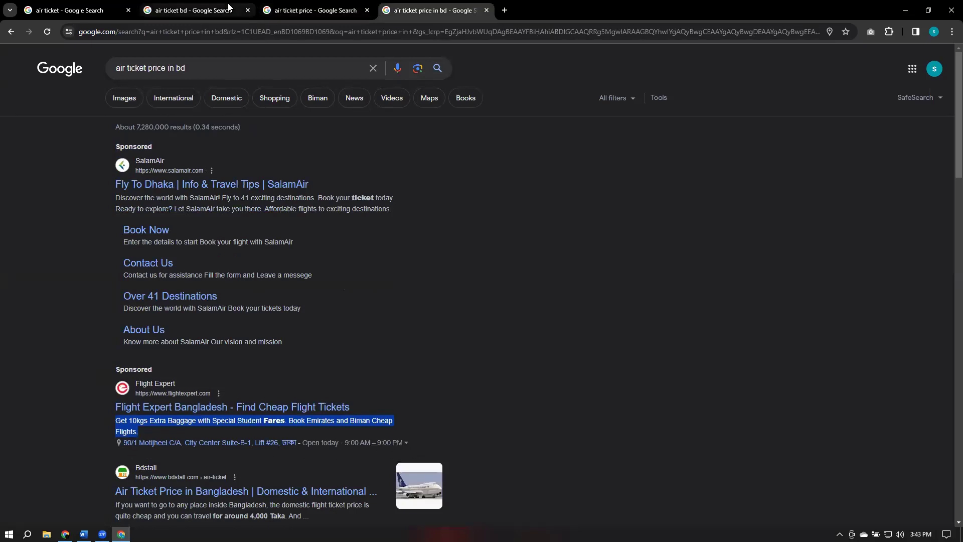
pyautogui.click(190, 10)
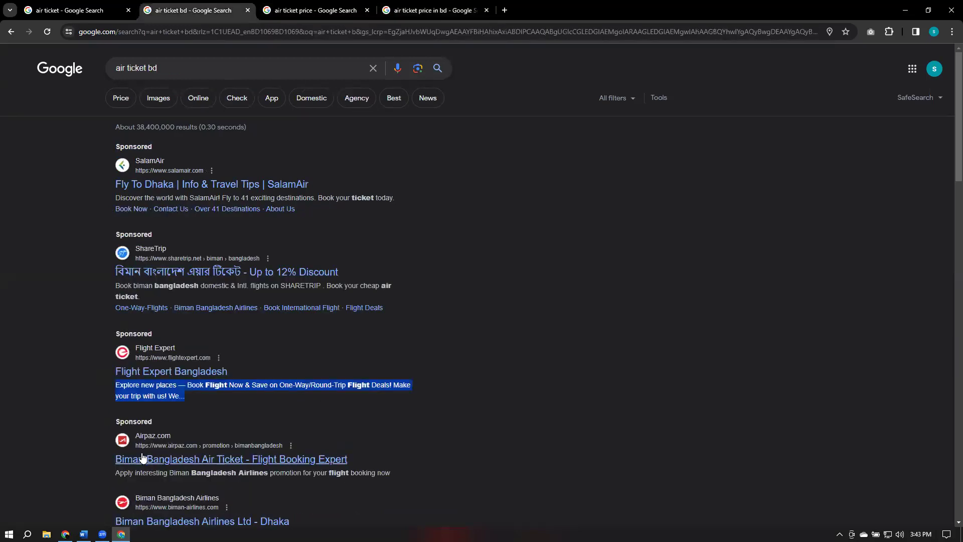
pyautogui.click(62, 9)
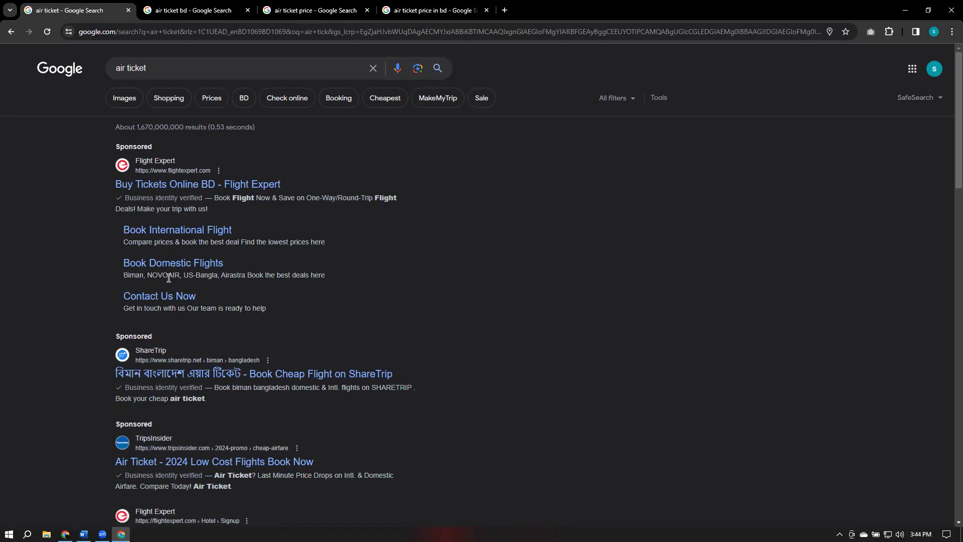
# Compare sponsored ads across the air ticket, air ticket bd, and air ticket price in bd result tabs.
pyautogui.click(190, 10)
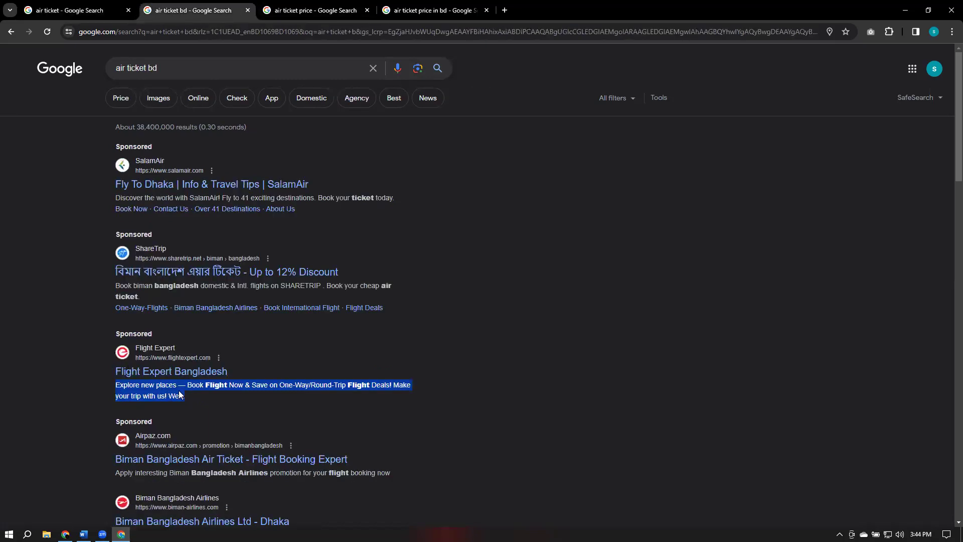
pyautogui.click(421, 7)
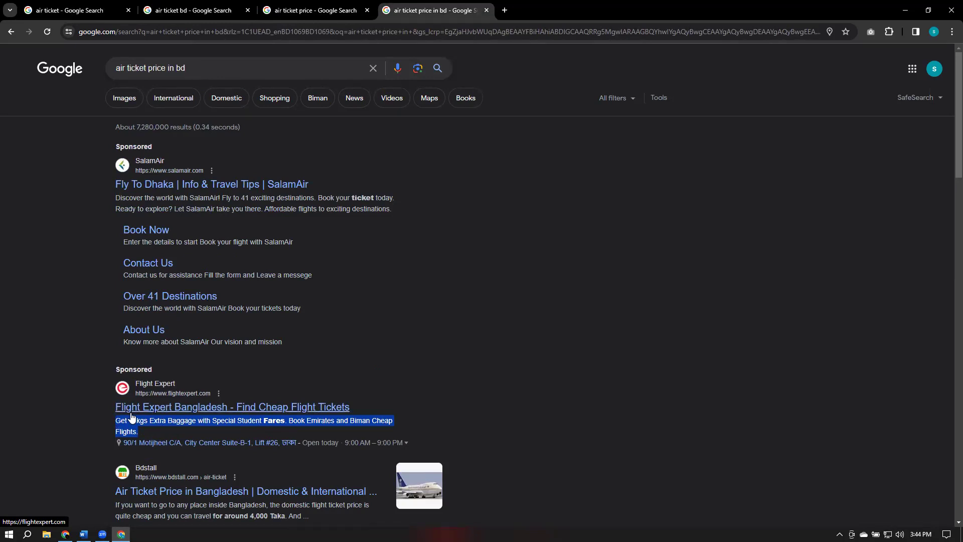
pyautogui.click(153, 67)
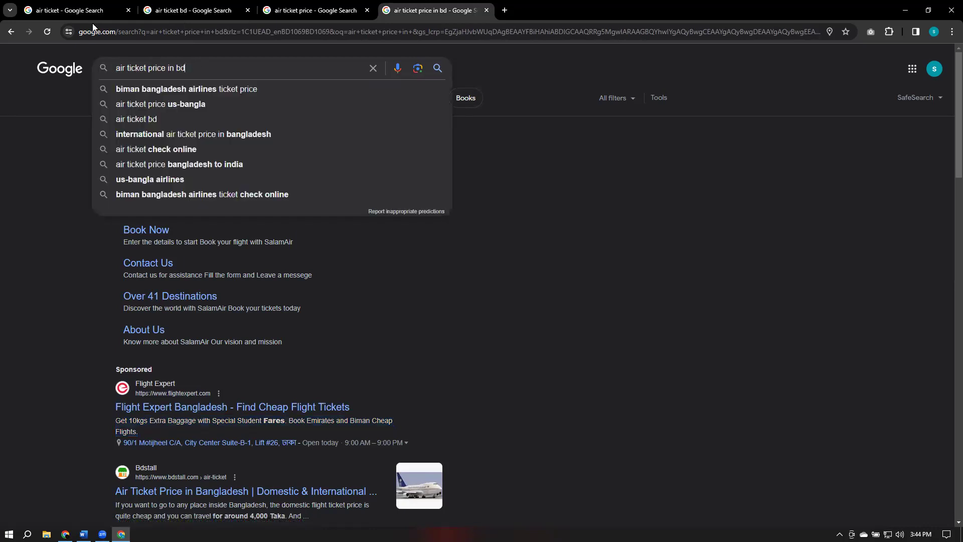
pyautogui.click(75, 10)
pyautogui.click(221, 10)
pyautogui.click(268, 6)
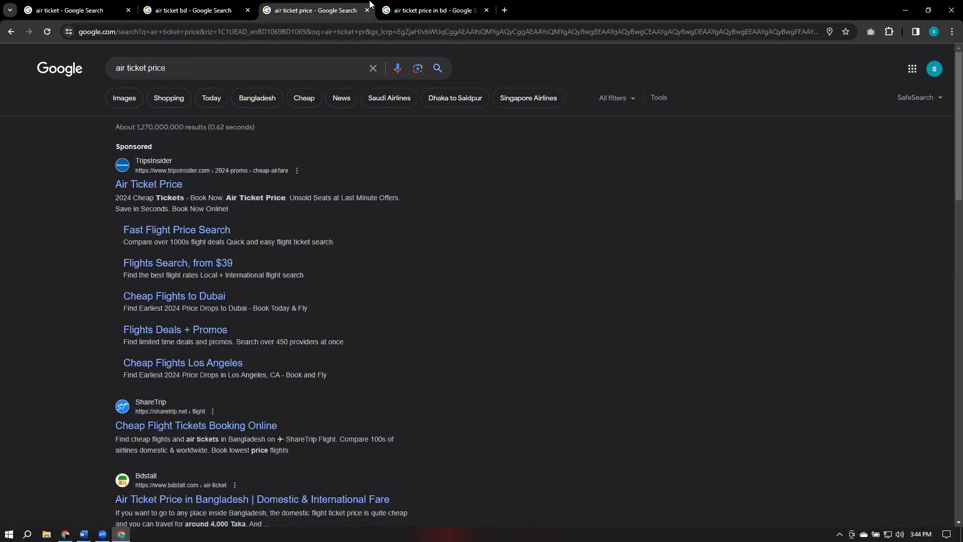
pyautogui.click(434, 6)
pyautogui.click(75, 10)
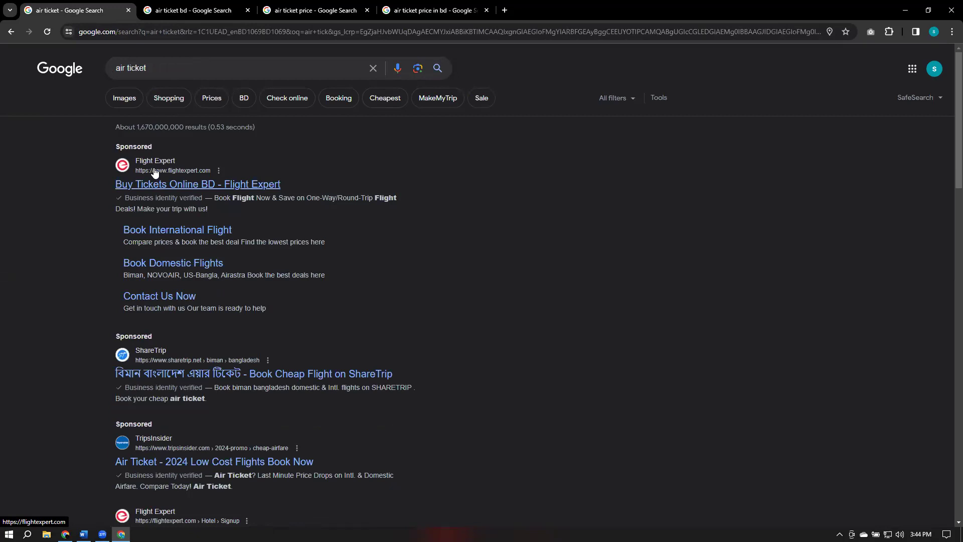
pyautogui.click(65, 533)
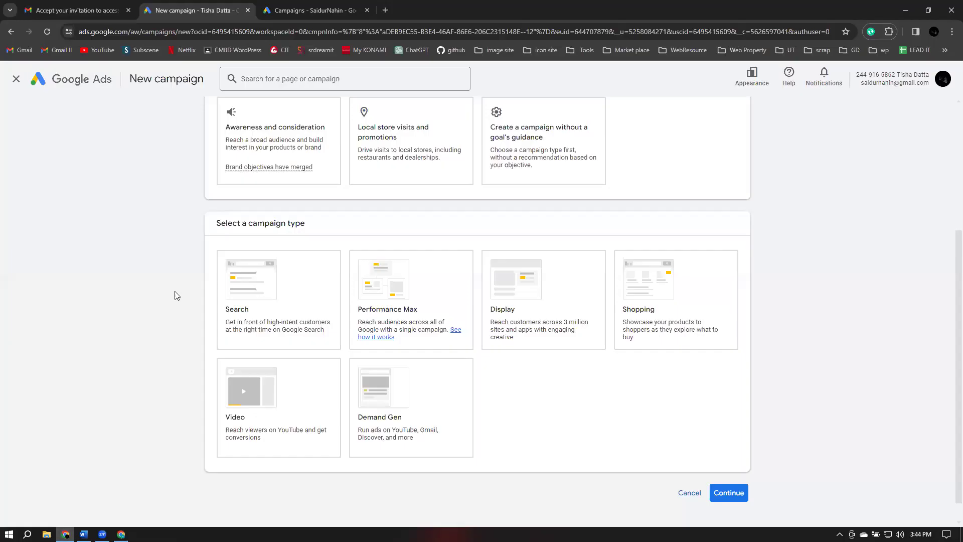
# Switch the campaign type from Search to Performance Max and open a blank browser tab.
pyautogui.click(233, 315)
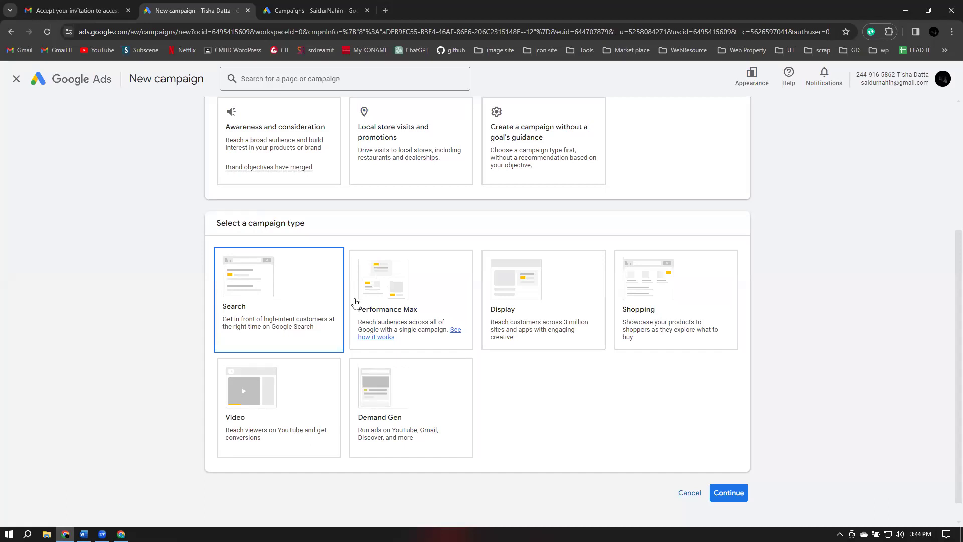
pyautogui.click(380, 302)
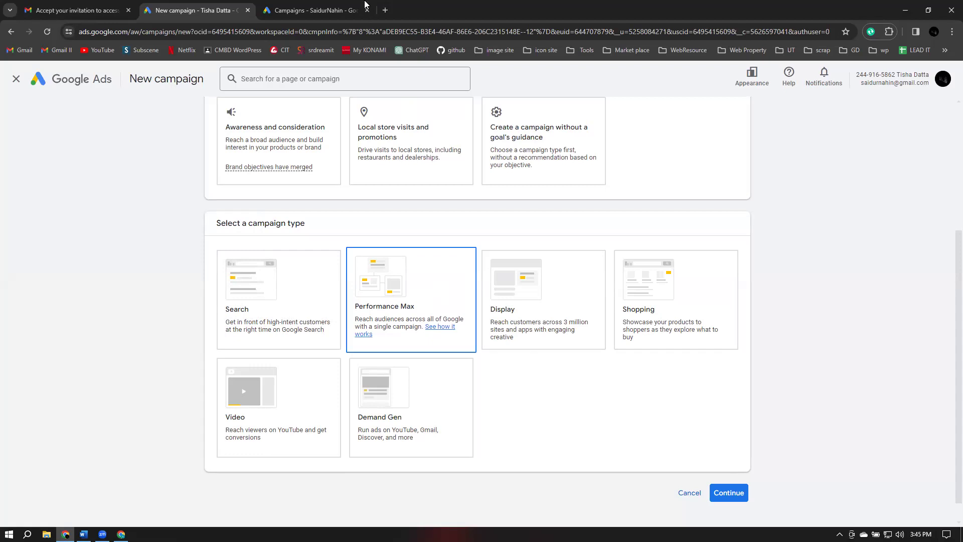
pyautogui.click(384, 11)
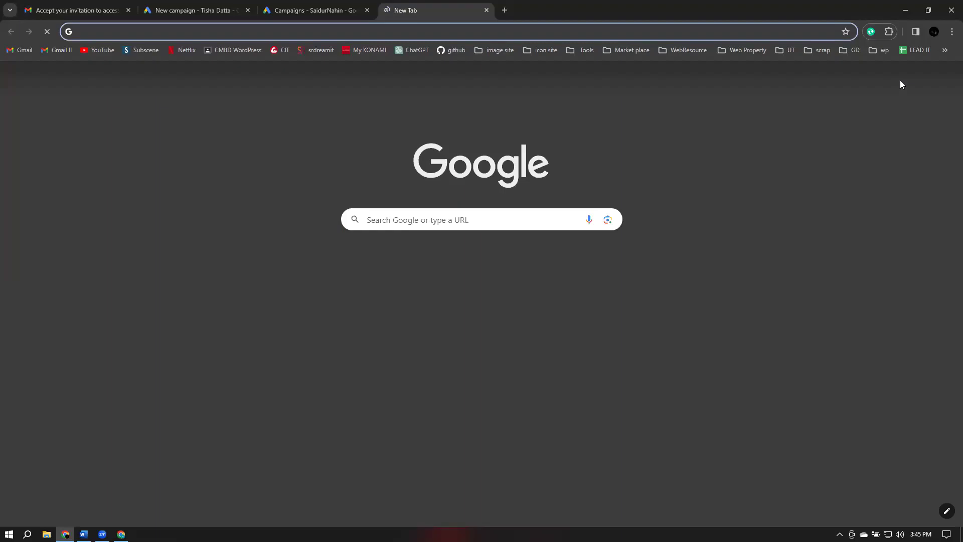
# Load a2zbookmarking.com in the new tab.
pyautogui.write('z2')
pyautogui.write('z')
pyautogui.press('BackSpace')
pyautogui.press('BackSpace')
pyautogui.press('BackSpace')
pyautogui.write('a2')
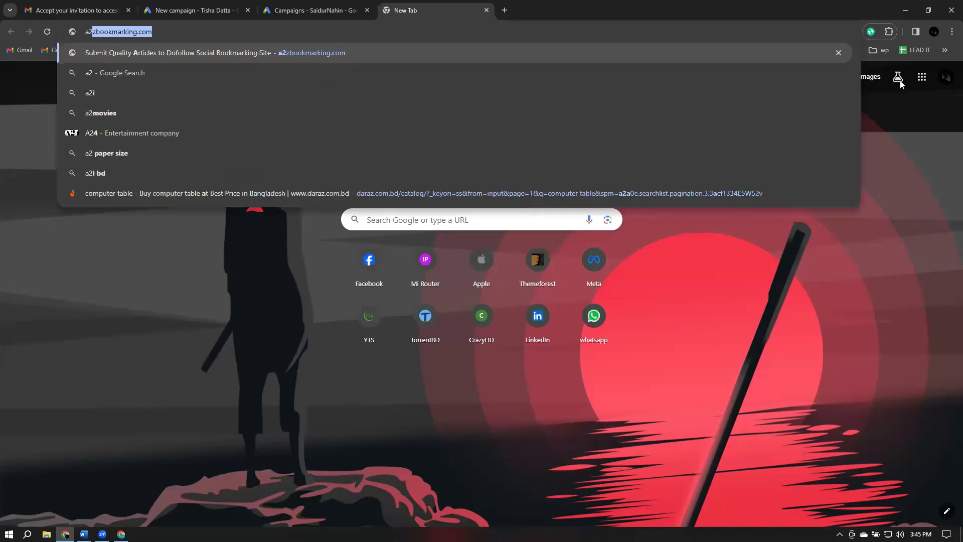
pyautogui.write('zboo')
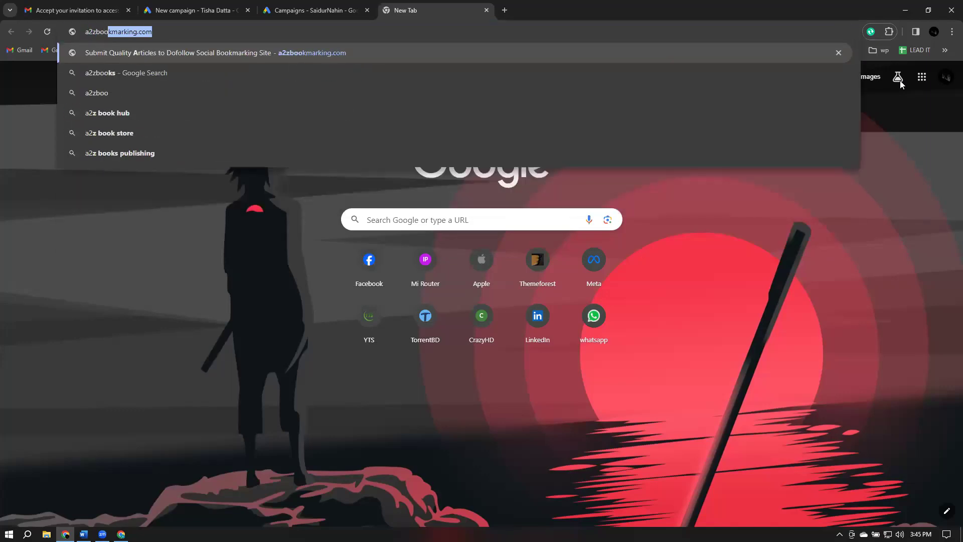
pyautogui.press('Right')
pyautogui.press('Return')
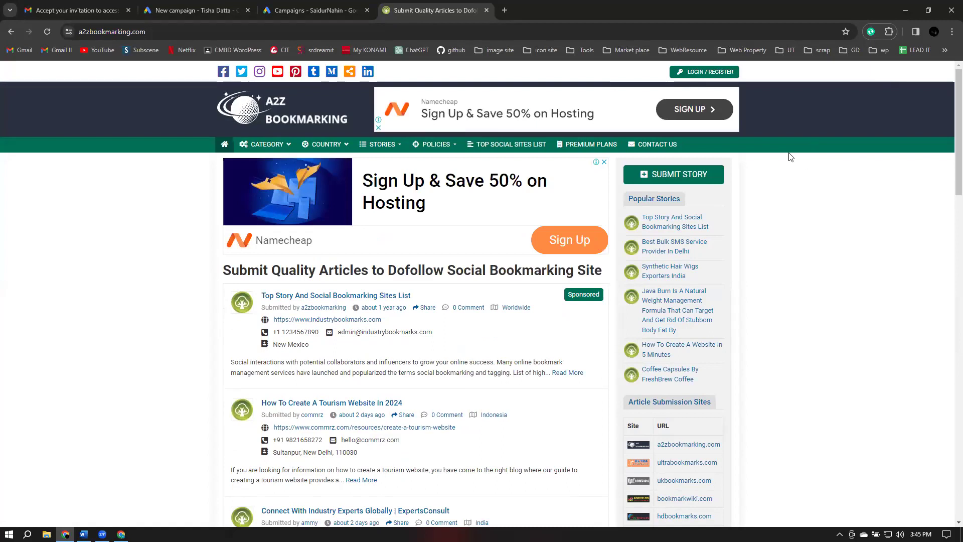
# Close the extra Google Ads Campaigns tab and dismiss the bookmarking site's full-page pop-up ad.
pyautogui.hotkey('ctrl', 'shift', 'Tab')
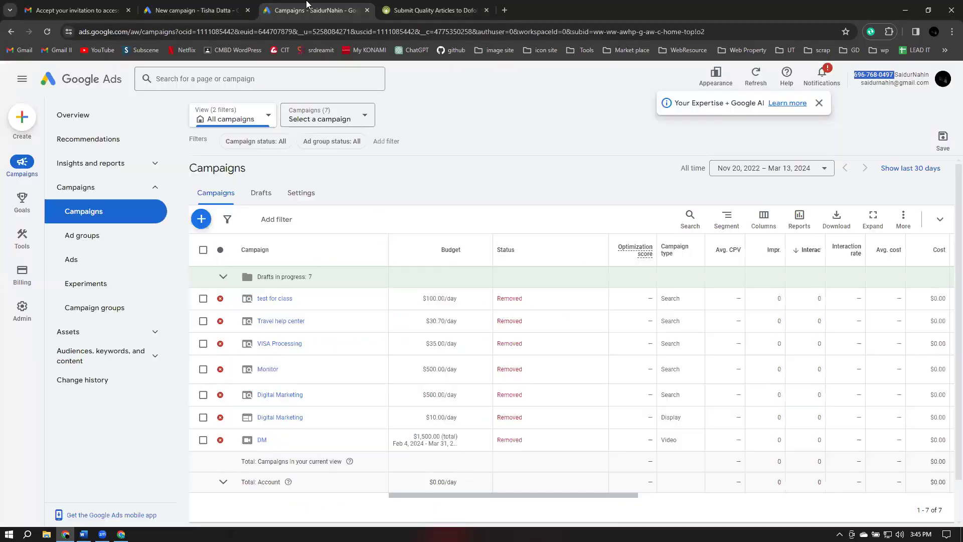
pyautogui.click(367, 11)
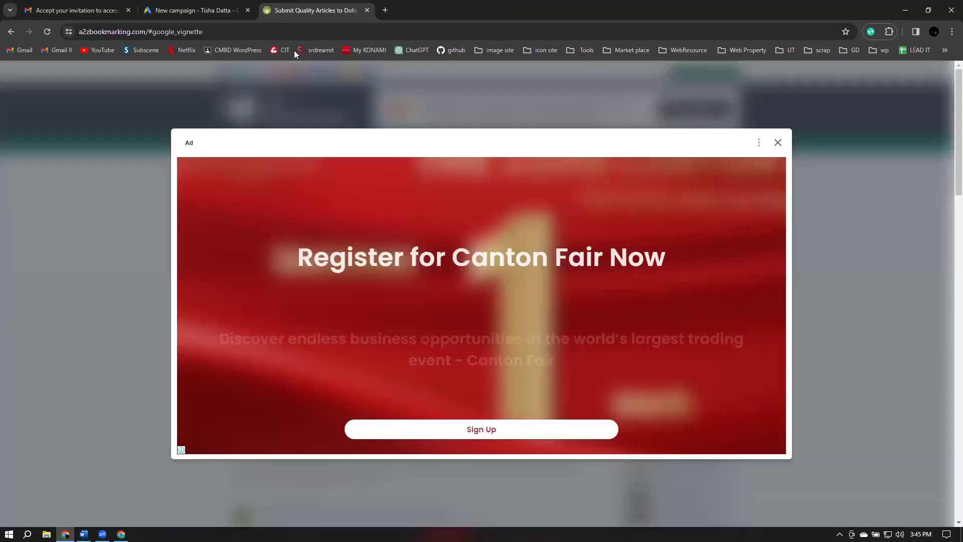
pyautogui.click(777, 145)
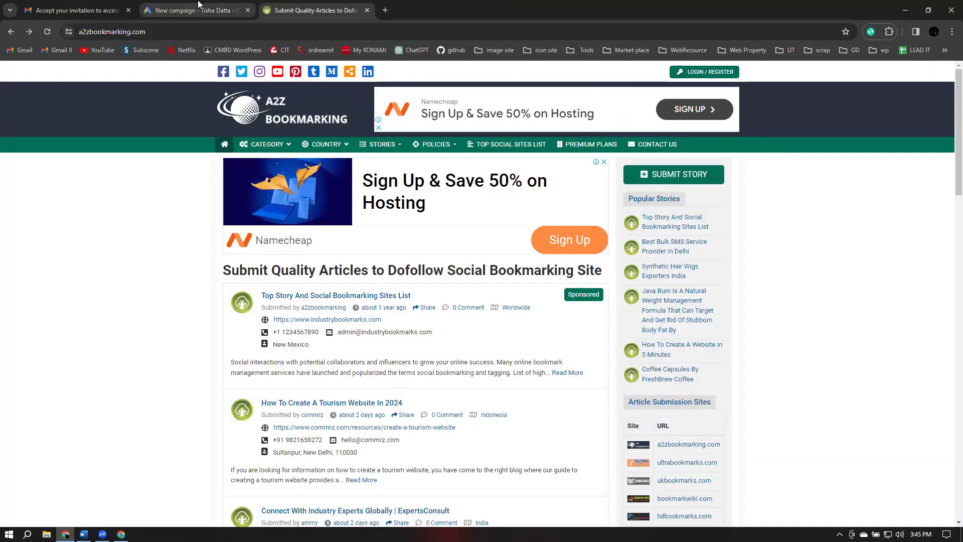
pyautogui.click(196, 10)
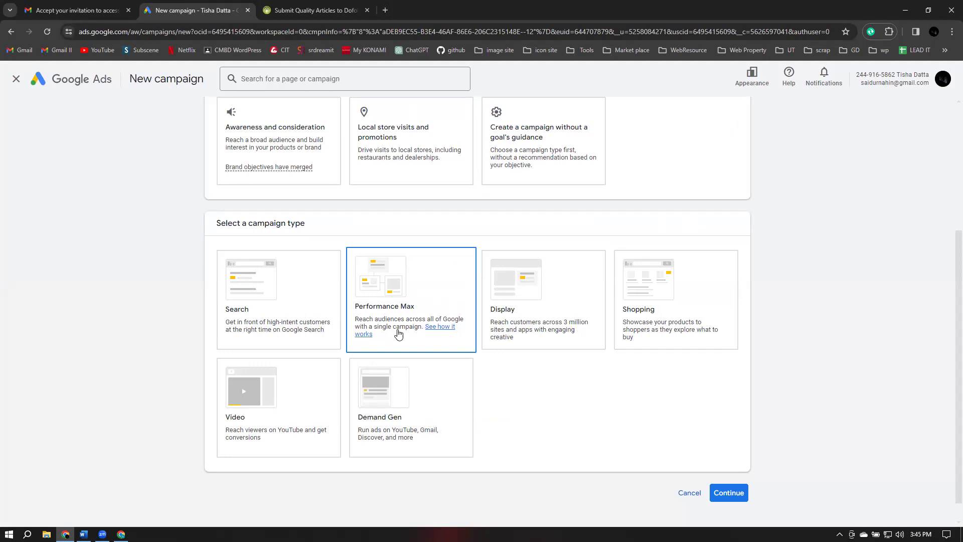
pyautogui.click(309, 7)
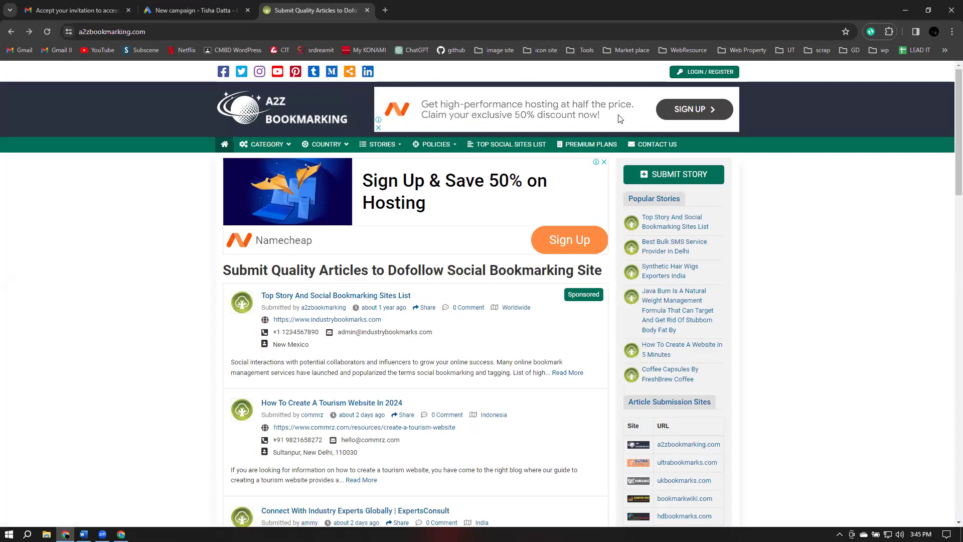
# Scroll through the A2Z Bookmarking homepage down to its footer, then open another blank tab.
pyautogui.scroll(-10, 589, 344)
pyautogui.scroll(-9, 589, 344)
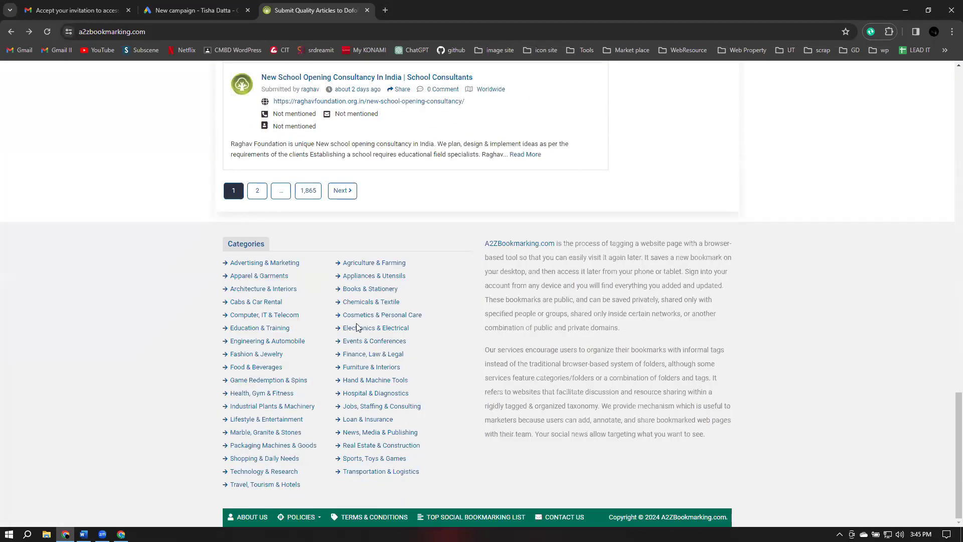
pyautogui.scroll(4, 481, 281)
pyautogui.scroll(-4, 476, 279)
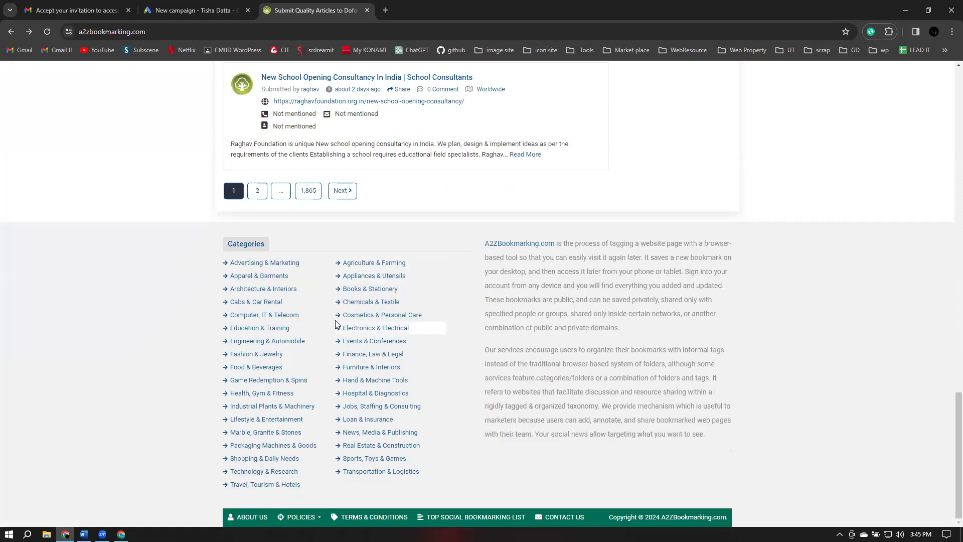
pyautogui.click(200, 10)
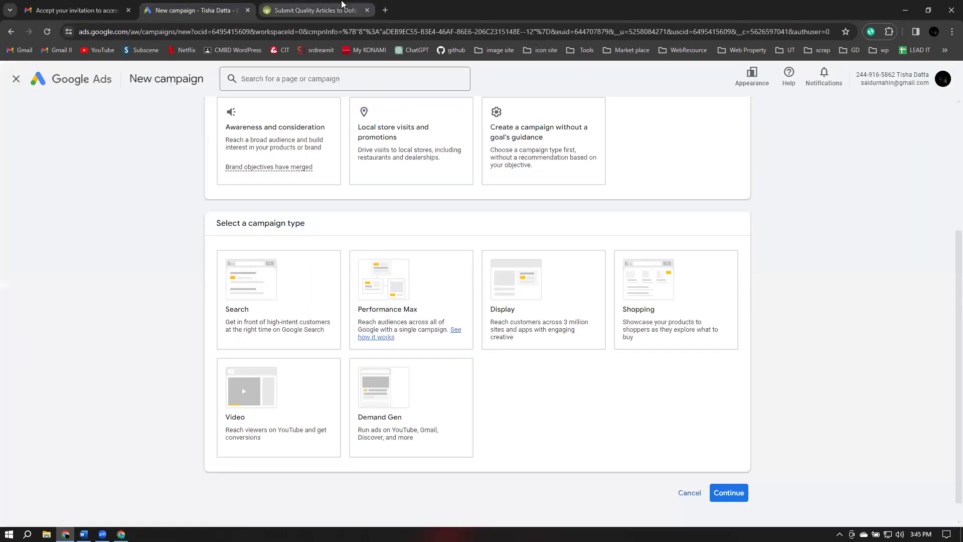
pyautogui.click(341, 6)
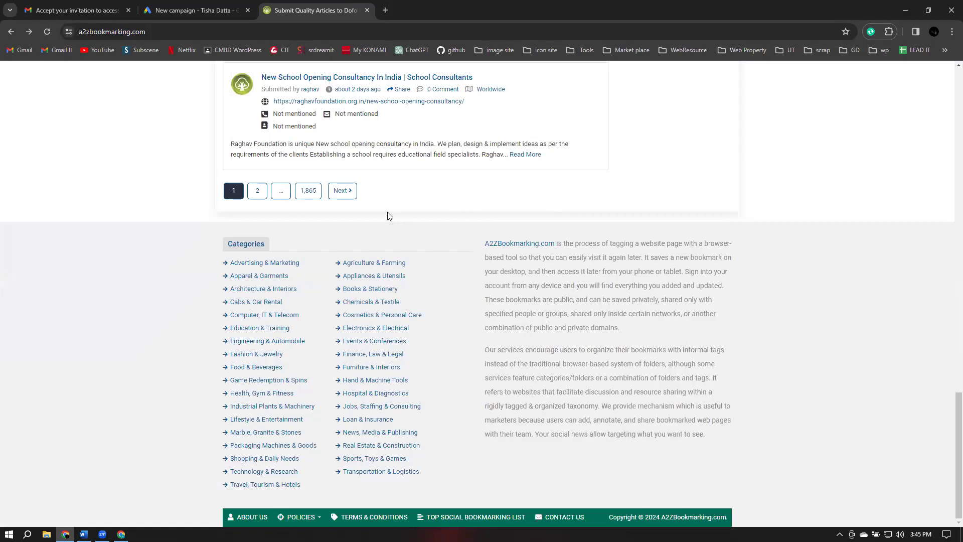
pyautogui.click(384, 10)
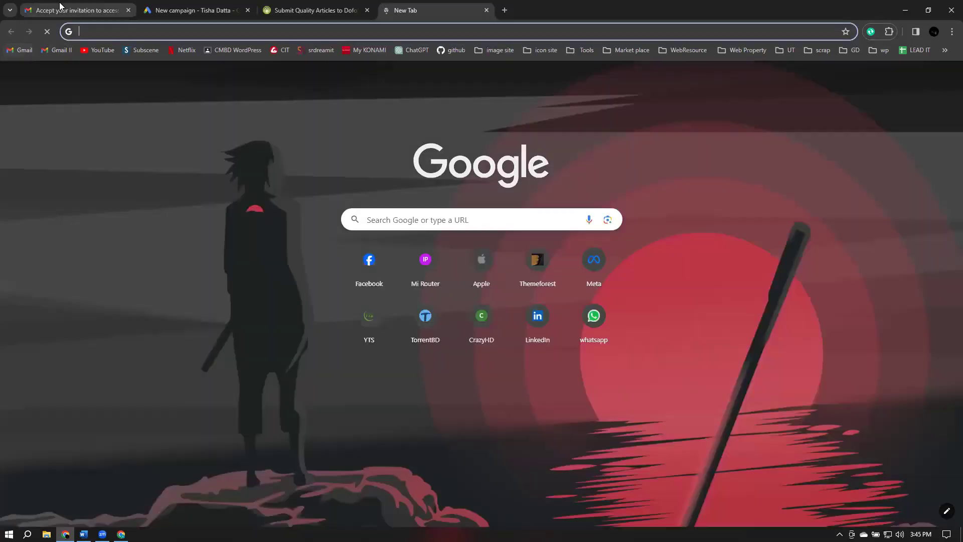
# Look through Gmail's Primary inbox, then its Promotions and Social categories.
pyautogui.click(60, 6)
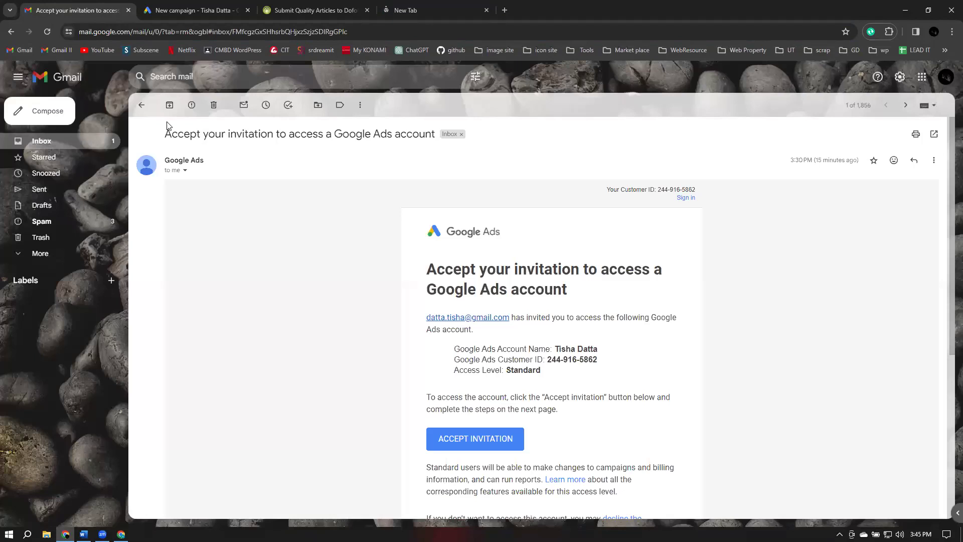
pyautogui.click(140, 106)
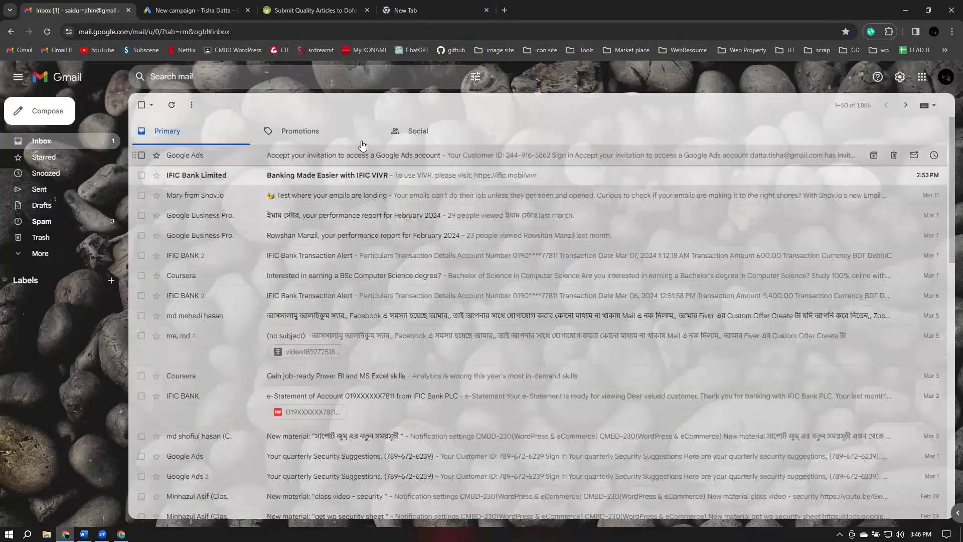
pyautogui.click(316, 139)
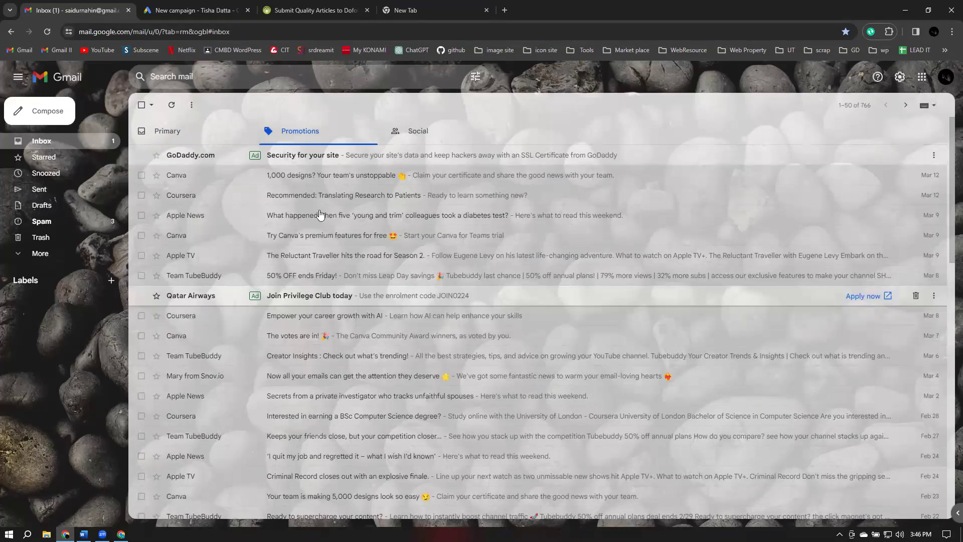
pyautogui.click(424, 134)
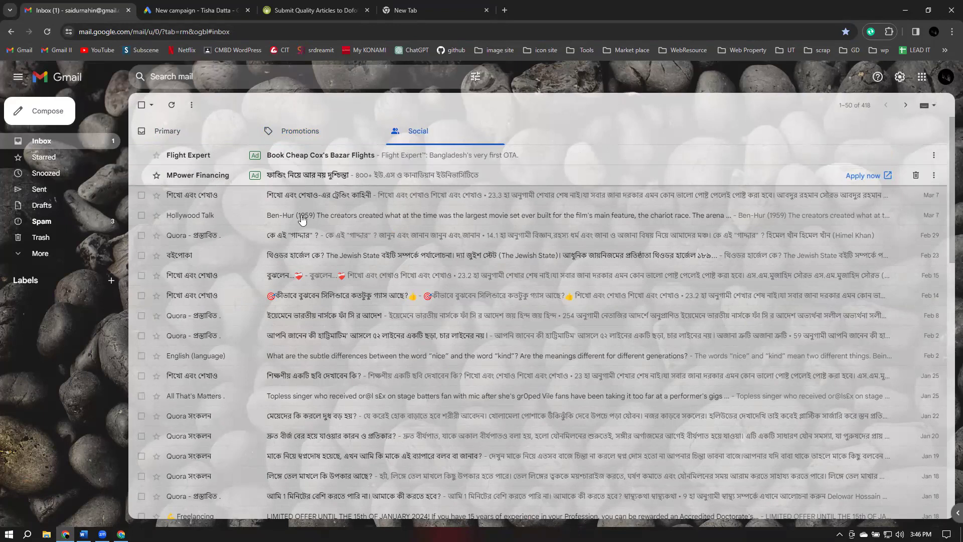
# Glance at Gmail once more and settle back on the Google Ads new campaign page.
pyautogui.click(289, 4)
pyautogui.click(196, 10)
pyautogui.click(410, 272)
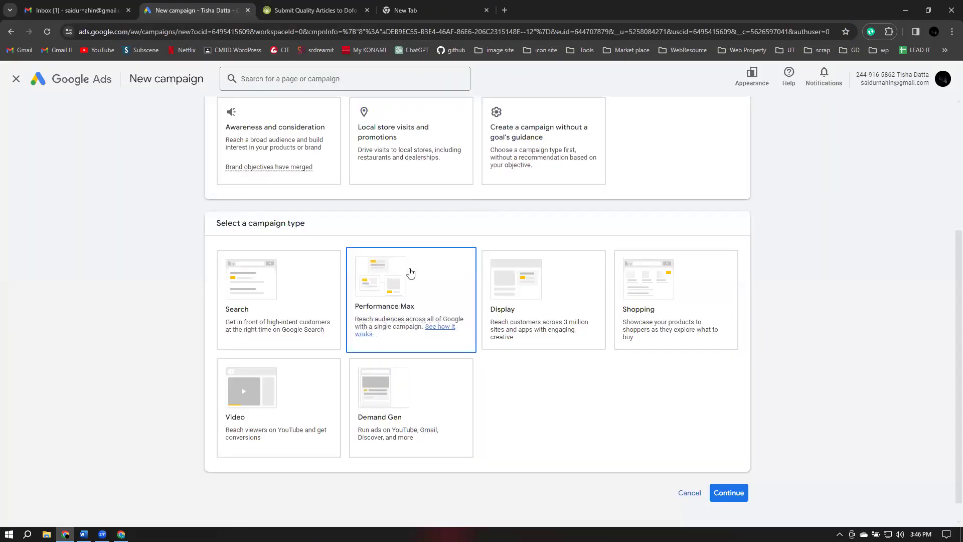
pyautogui.click(42, 4)
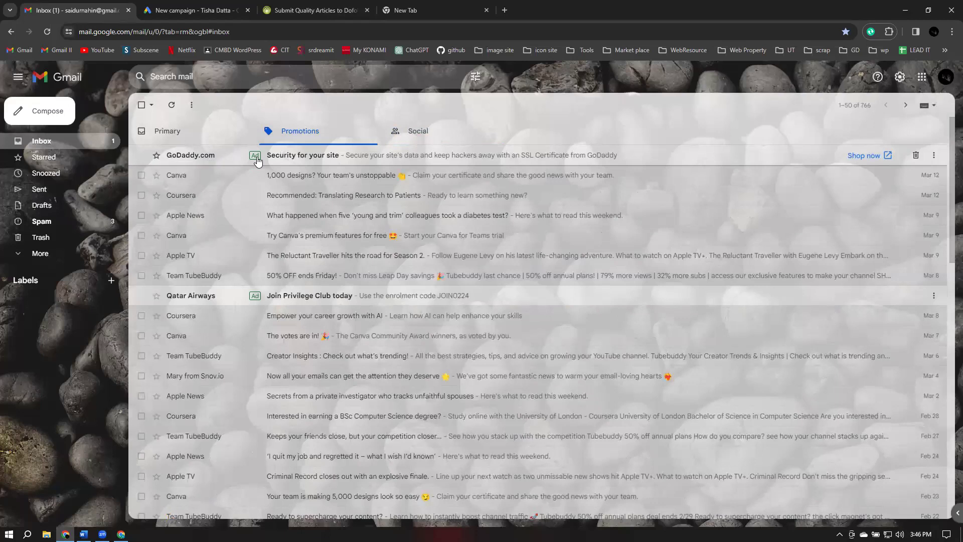
pyautogui.click(203, 8)
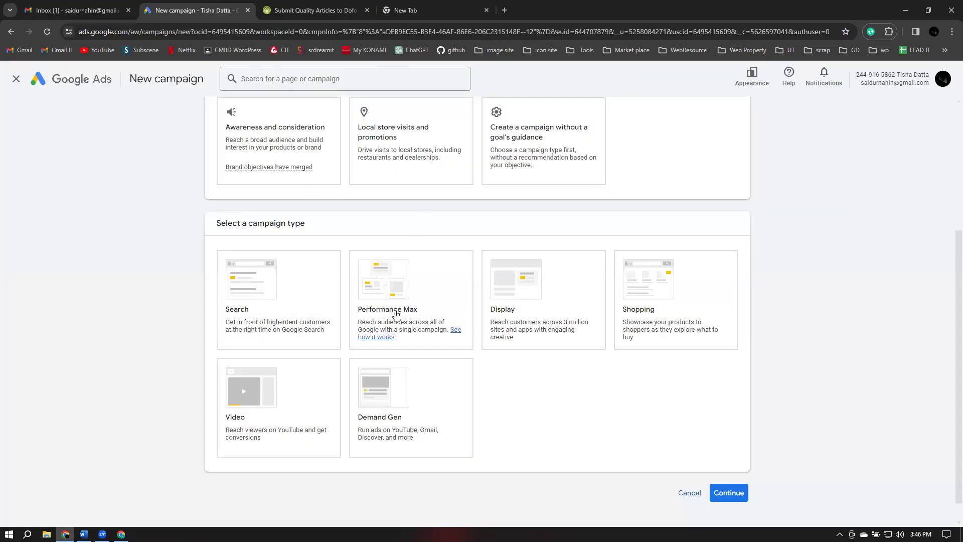
# Try the Demand Gen, Performance Max and Display campaign type cards, then bring the air ticket search window forward.
pyautogui.click(391, 417)
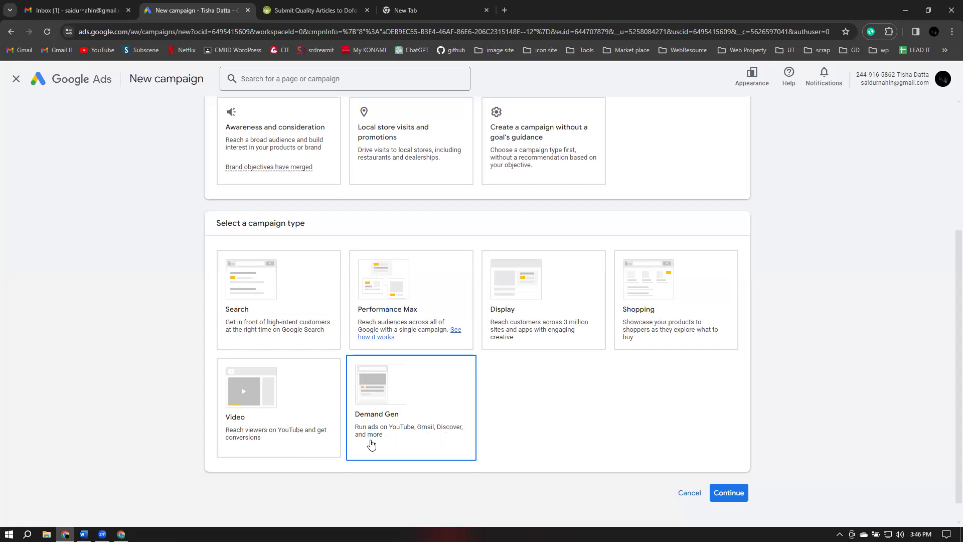
pyautogui.click(386, 315)
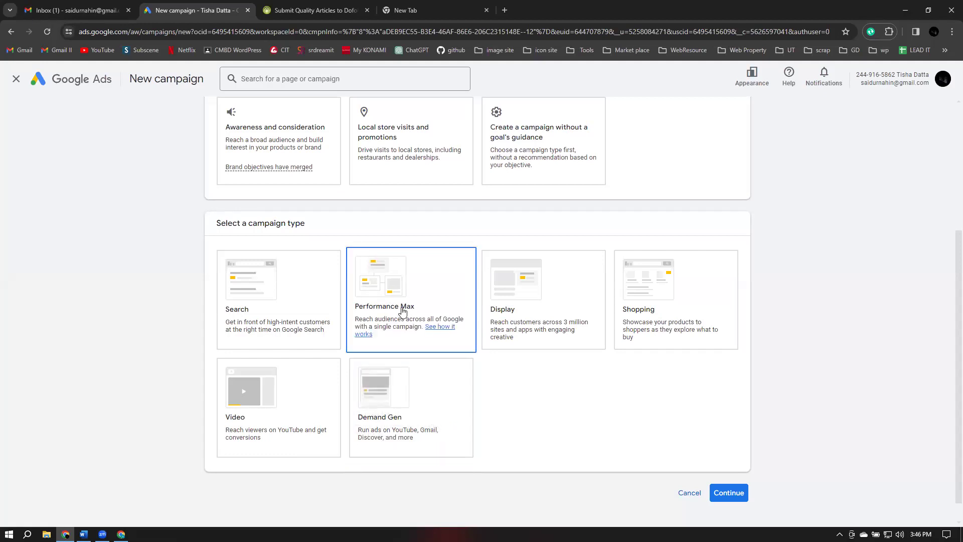
pyautogui.click(550, 323)
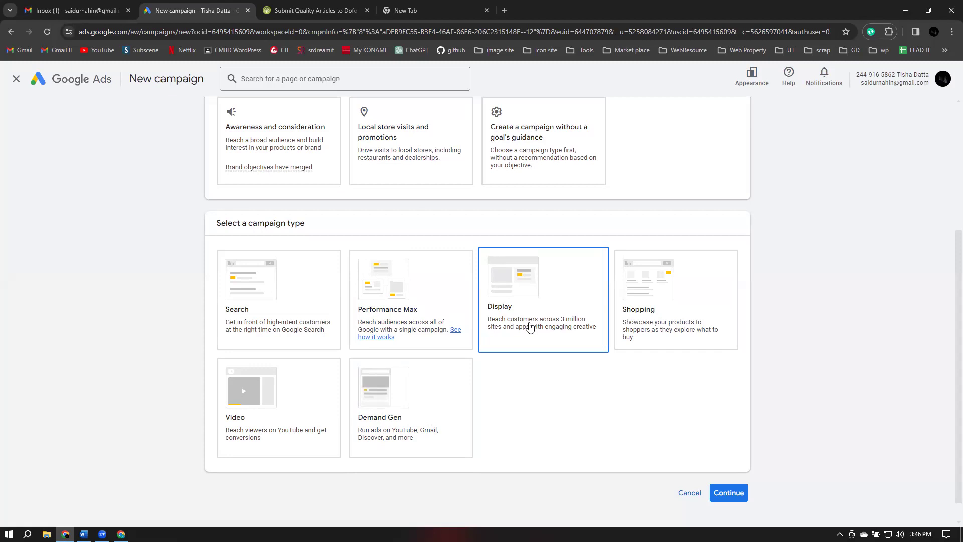
pyautogui.click(497, 257)
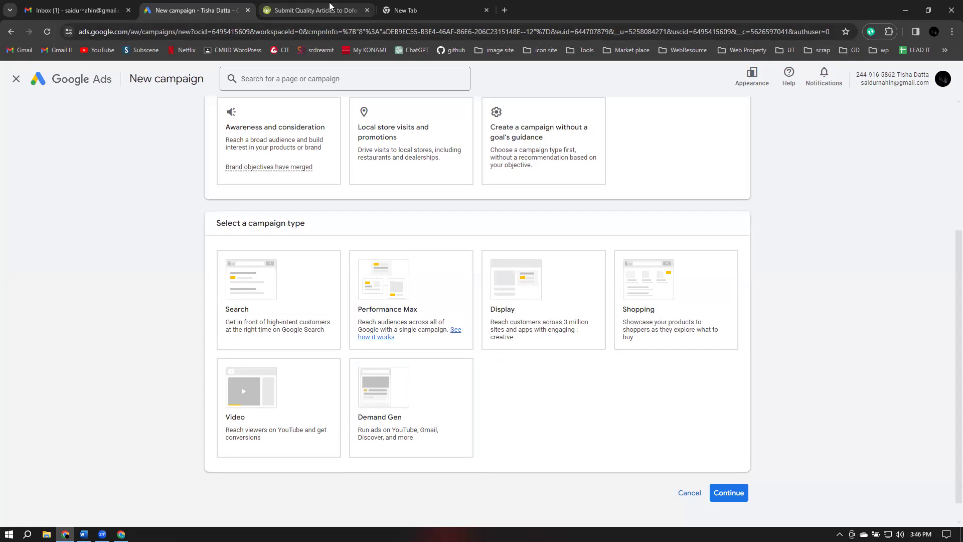
pyautogui.click(121, 534)
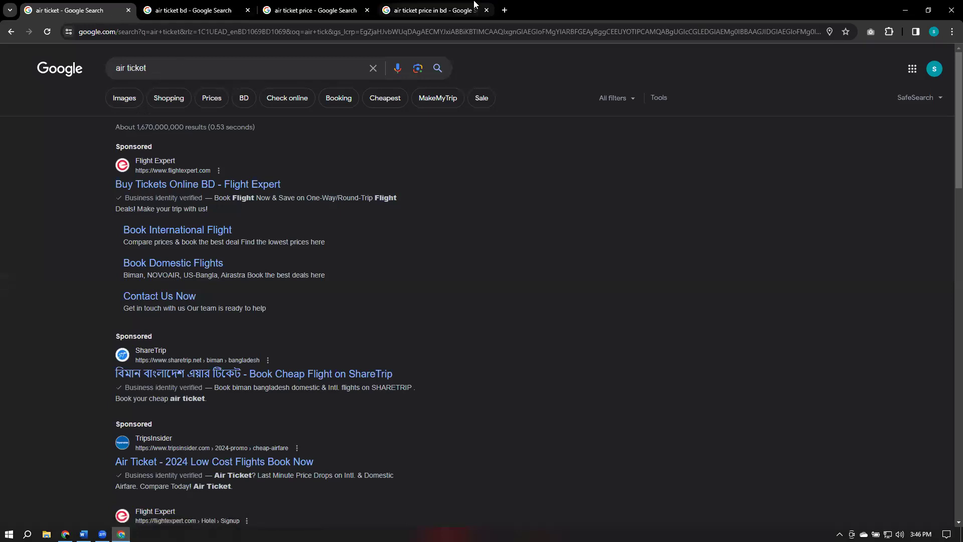
# Search Google for 'mens casual shirt' instead of air tickets, then return to the Google Ads window.
pyautogui.click(512, 30)
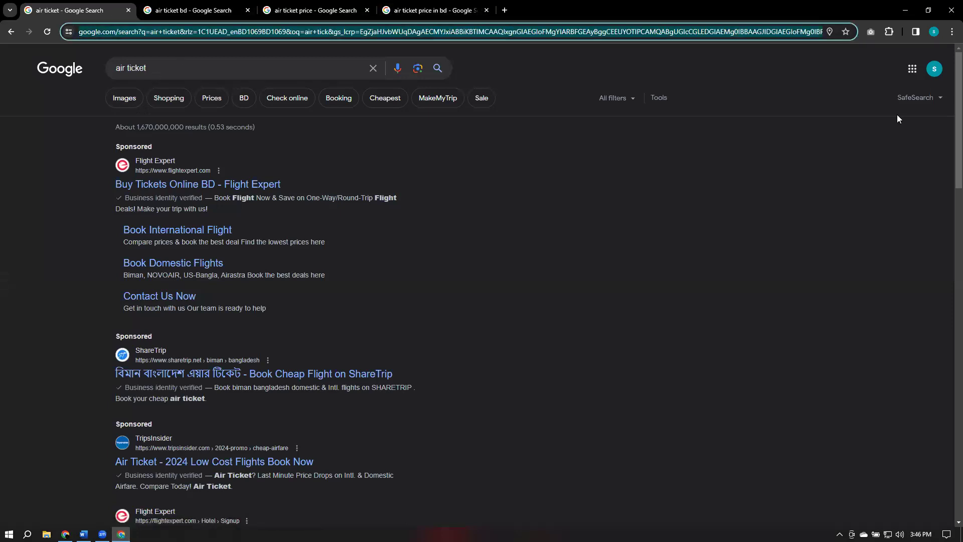
pyautogui.press('BackSpace')
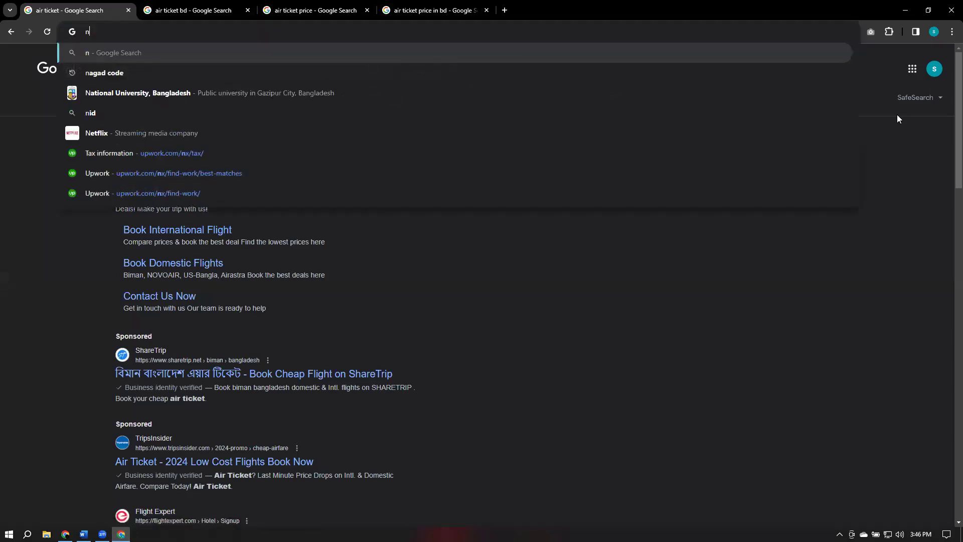
pyautogui.write('mens casual shirt bd')
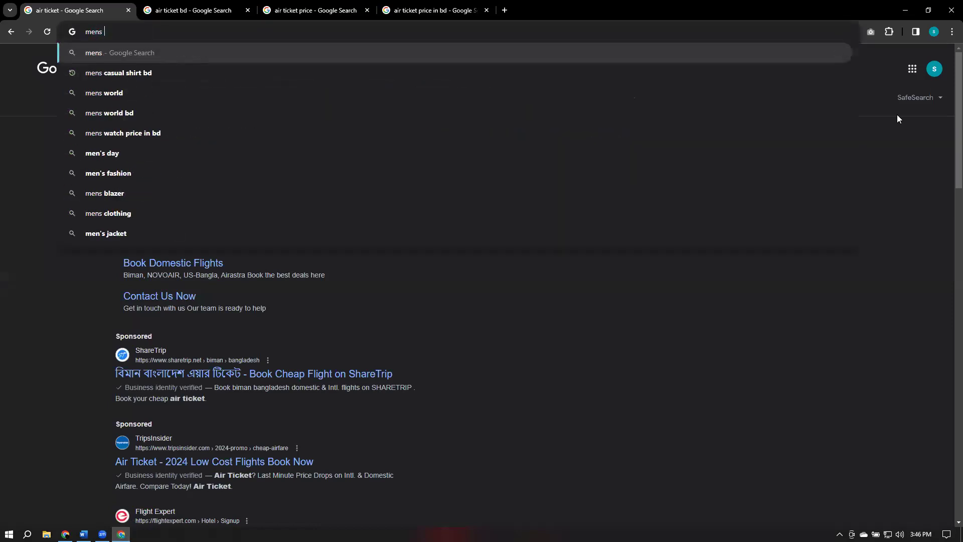
pyautogui.press('Down')
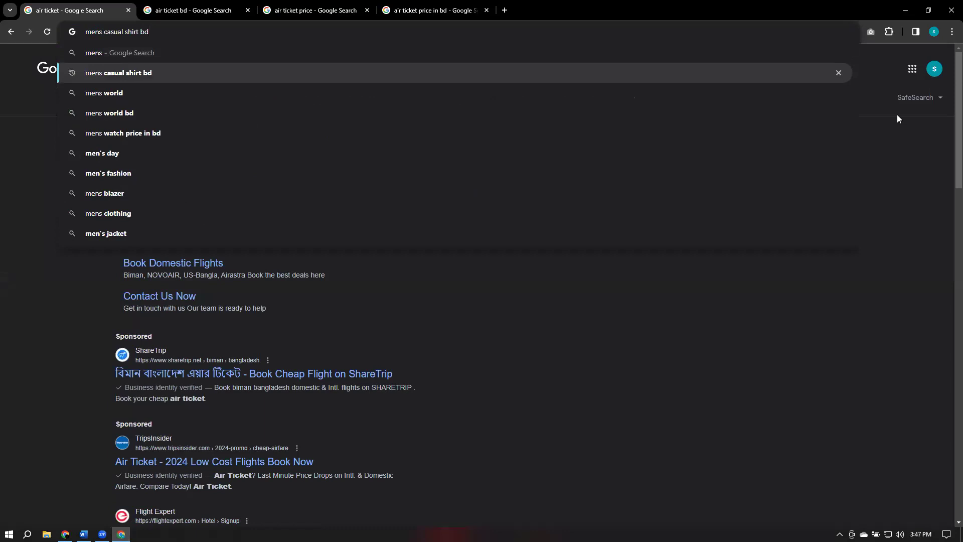
pyautogui.press('BackSpace')
pyautogui.press('BackSpace')
pyautogui.press('BackSpace')
pyautogui.press('Return')
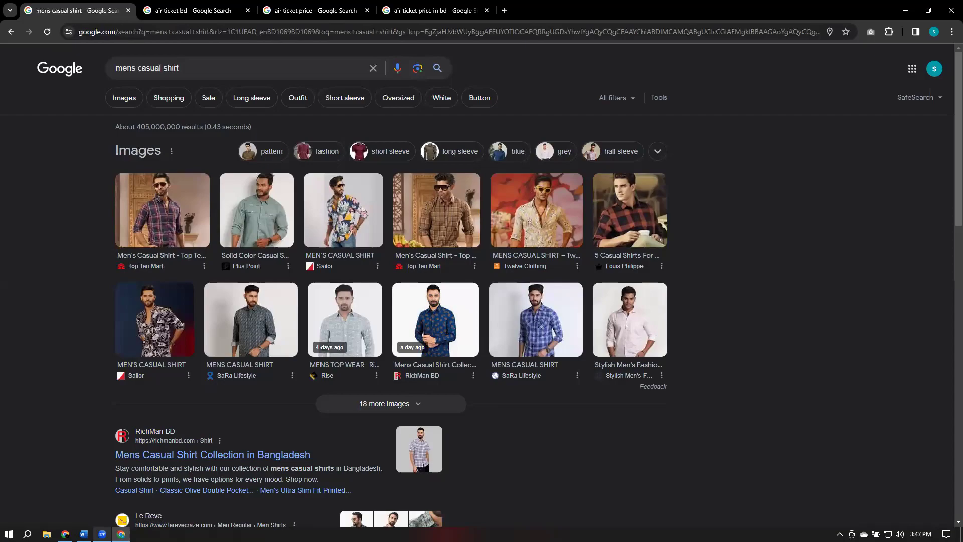
pyautogui.click(65, 534)
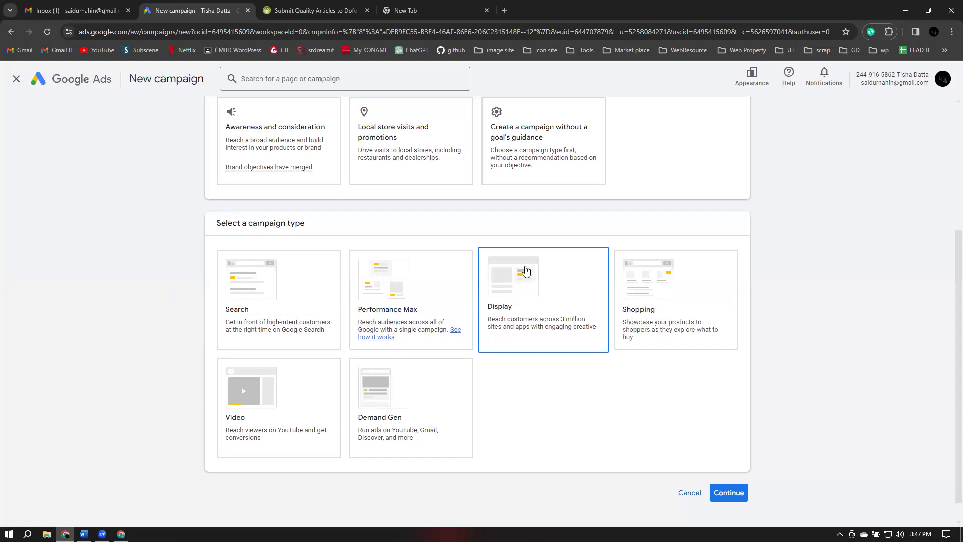
# Bring the Chrome window with the mens casual shirt results back to the front.
pyautogui.click(120, 534)
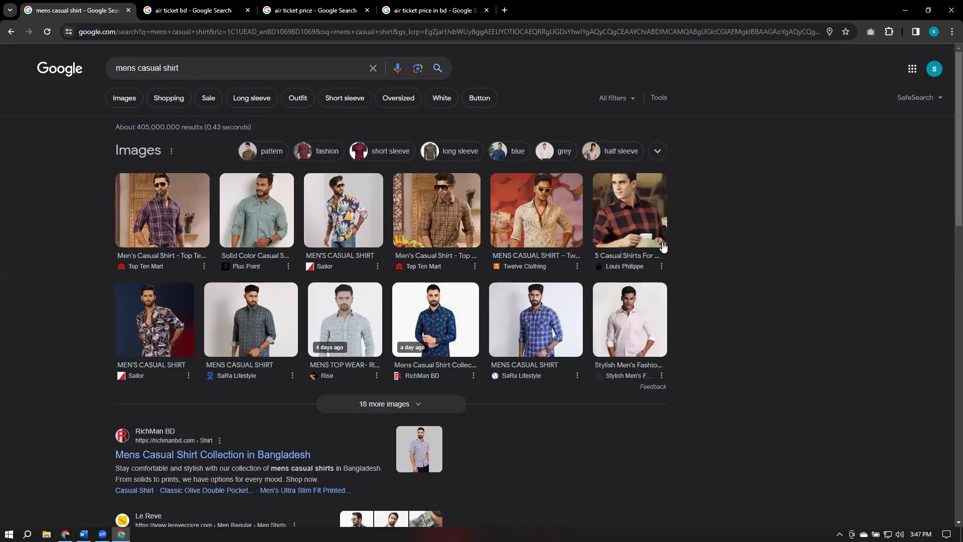
# Search for 'mens casual shirt price in bangladesh'.
pyautogui.click(199, 69)
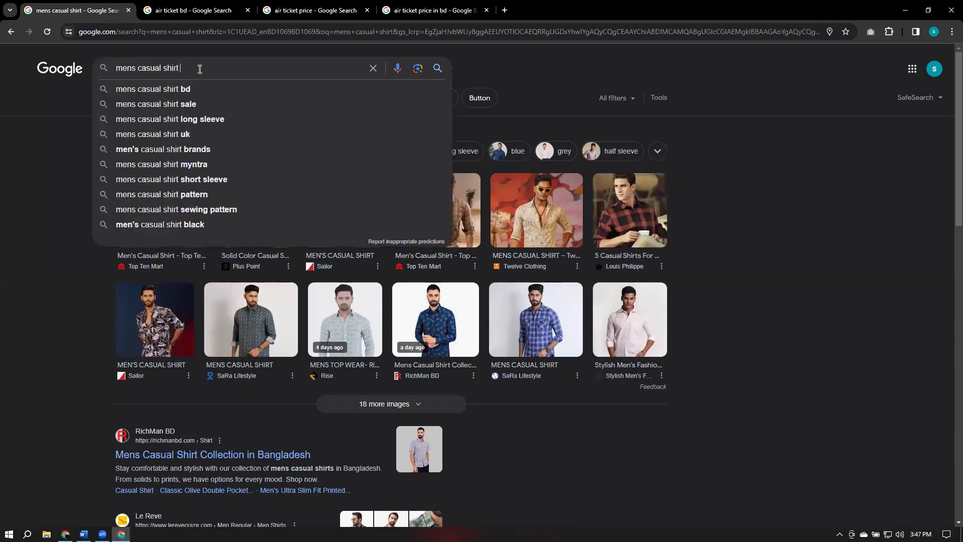
pyautogui.write('price')
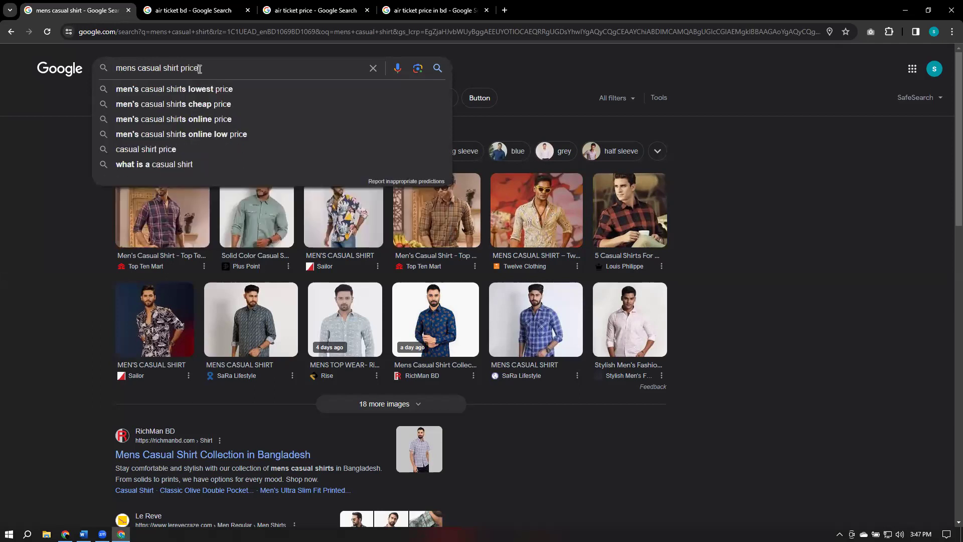
pyautogui.write(' in')
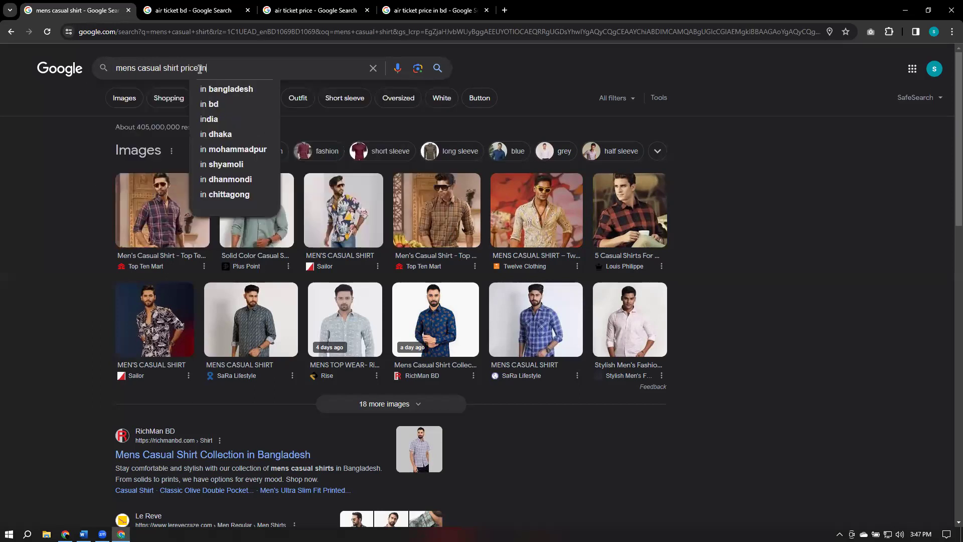
pyautogui.press('Down')
pyautogui.press('Return')
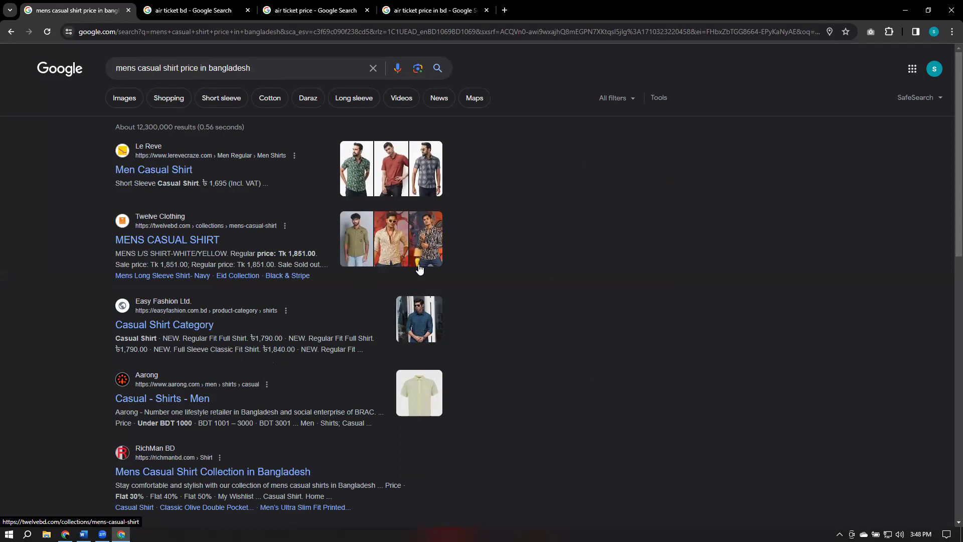
# Check the Shopping results, return to the full results, and review the SafeSearch options without changes.
pyautogui.click(181, 98)
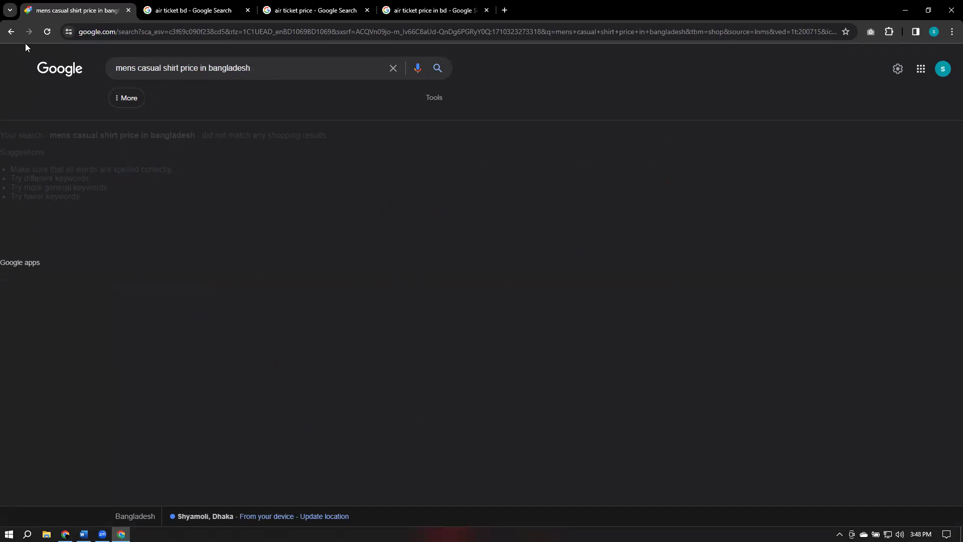
pyautogui.click(13, 35)
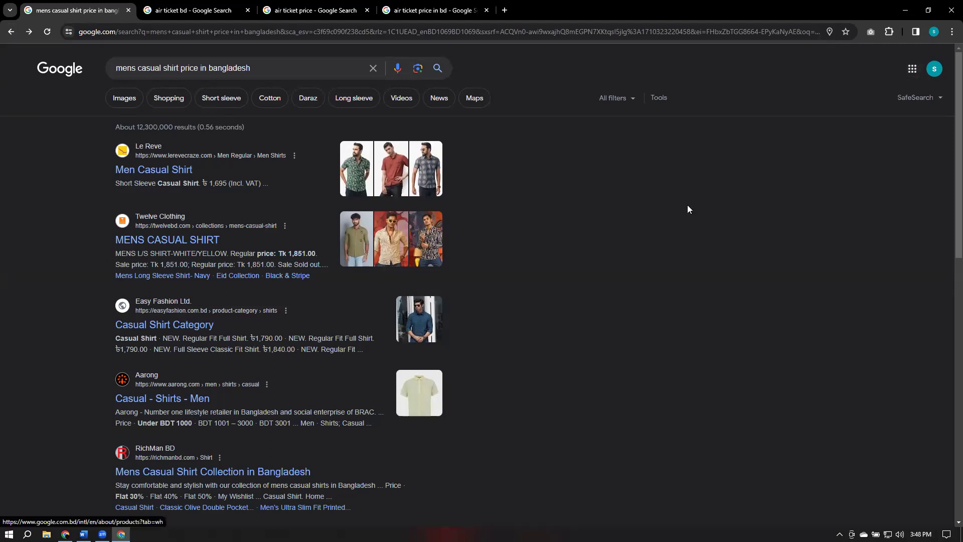
pyautogui.scroll(-20, 801, 266)
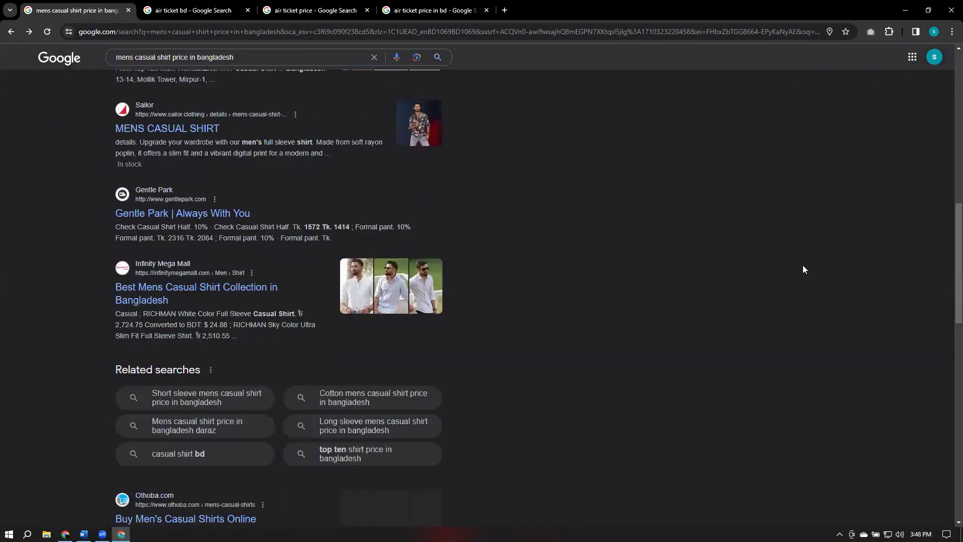
pyautogui.scroll(12, 804, 265)
pyautogui.scroll(-3, 823, 266)
pyautogui.scroll(20, 831, 266)
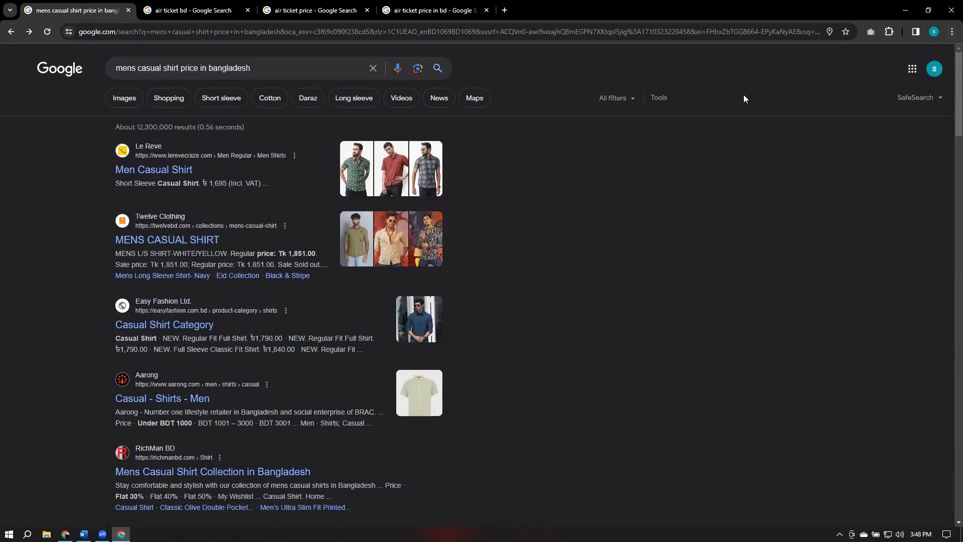
pyautogui.click(927, 99)
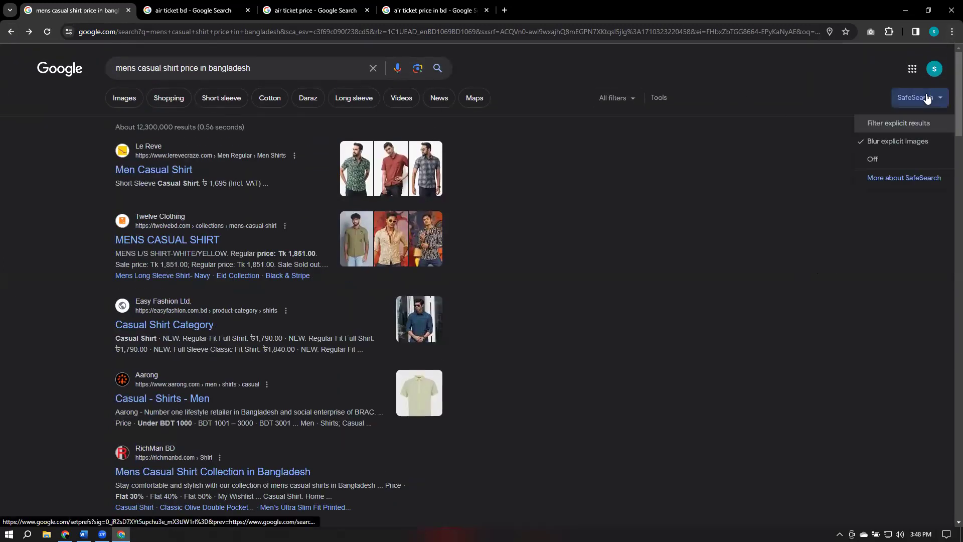
pyautogui.click(928, 98)
# Open Google's Search settings page from the homepage Settings menu, after a look at Advanced Search.
pyautogui.click(79, 68)
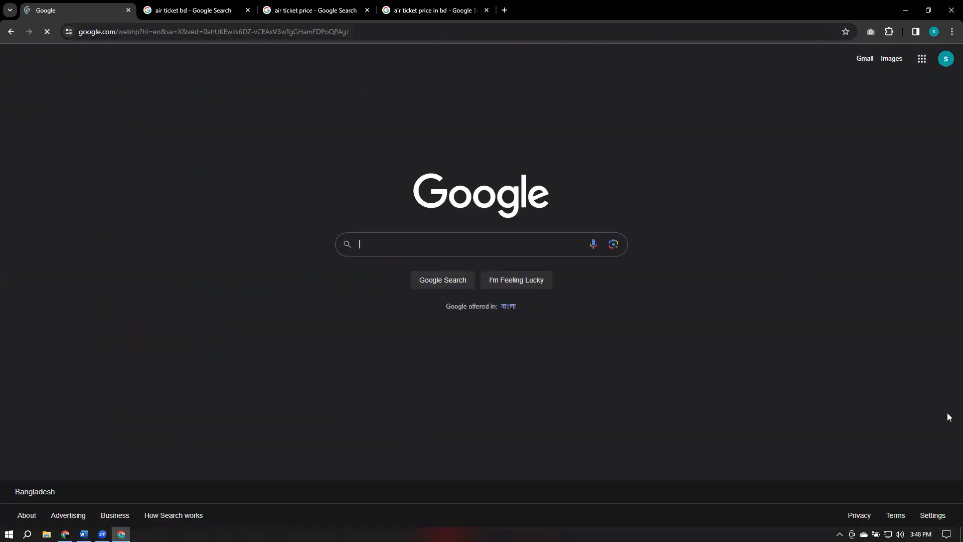
pyautogui.click(931, 515)
pyautogui.click(912, 409)
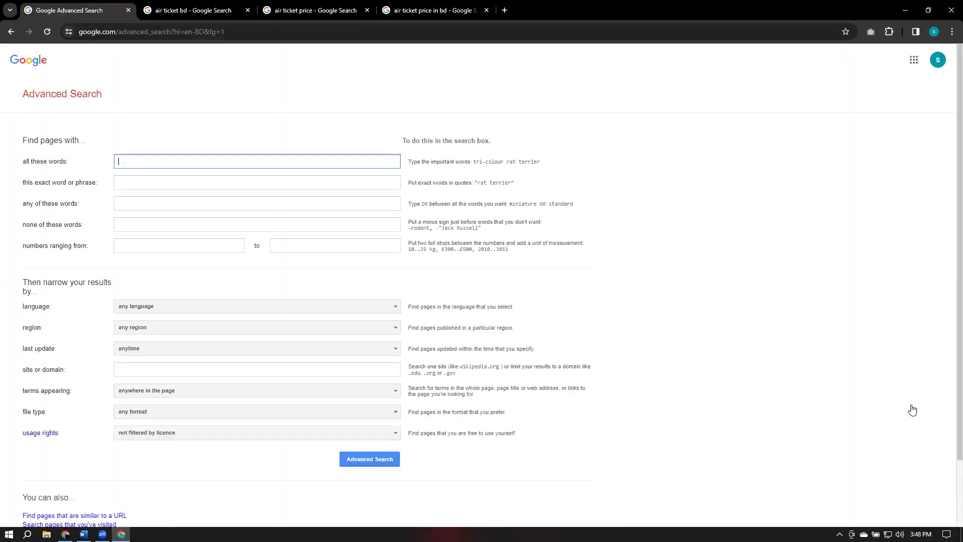
pyautogui.scroll(-2, 601, 320)
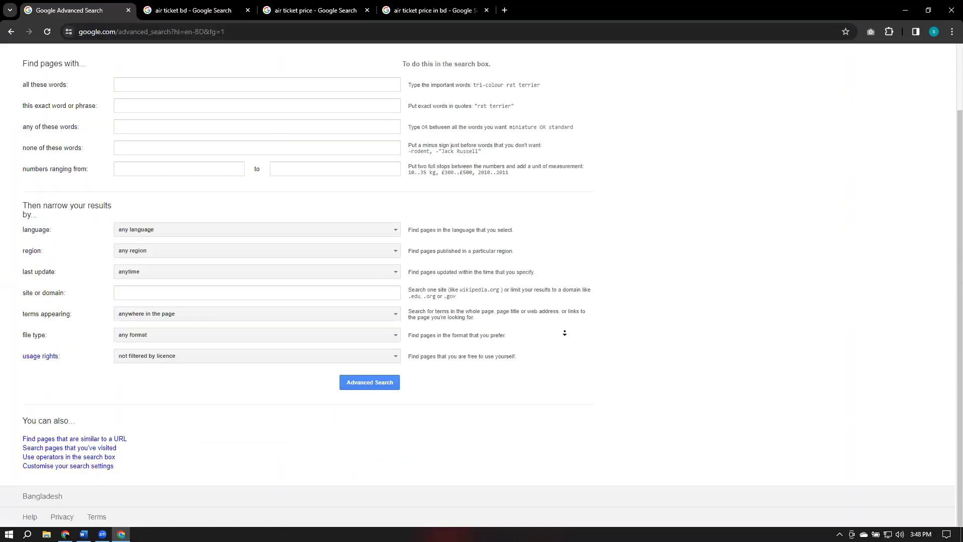
pyautogui.scroll(3, 184, 278)
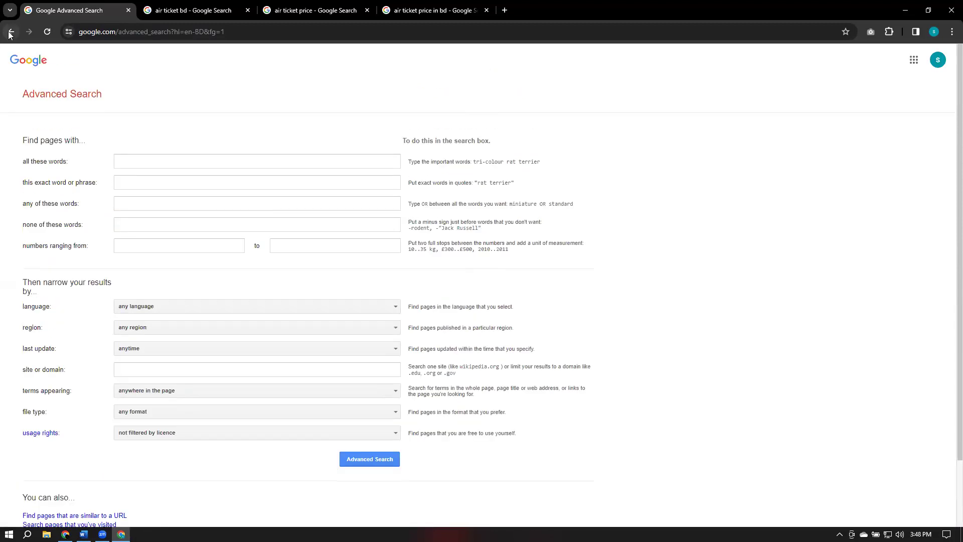
pyautogui.click(11, 32)
pyautogui.click(932, 515)
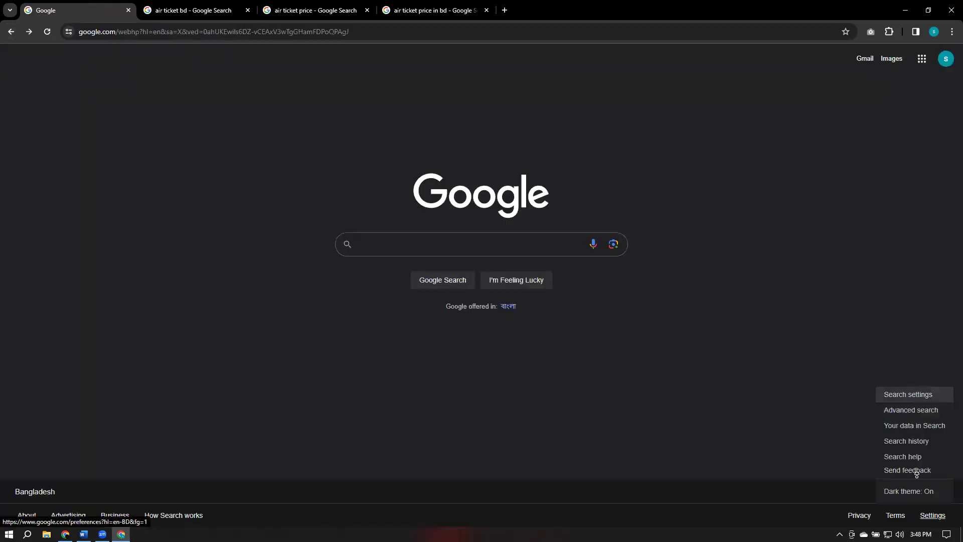
pyautogui.click(903, 393)
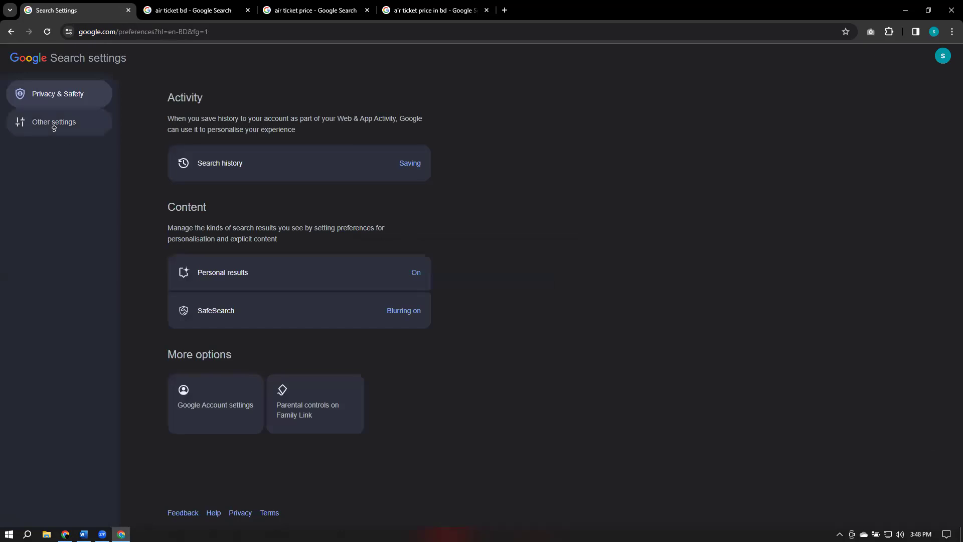
# Under Language and region, set the results region to United States and confirm.
pyautogui.click(55, 126)
pyautogui.click(269, 160)
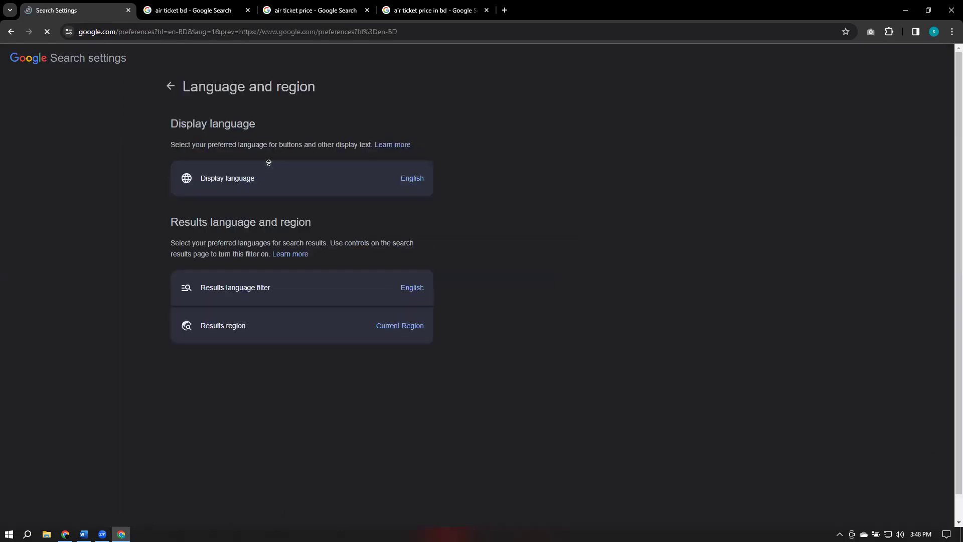
pyautogui.click(377, 327)
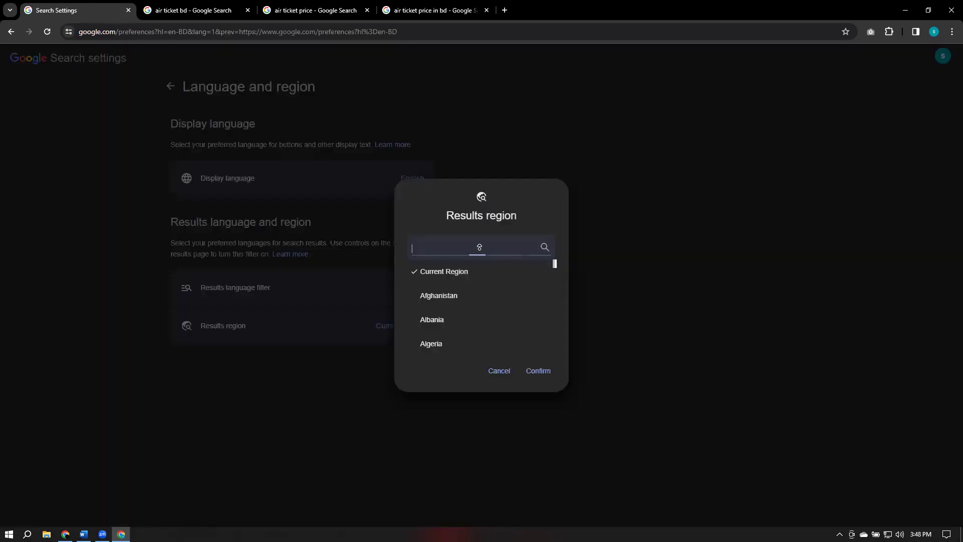
pyautogui.write('uni')
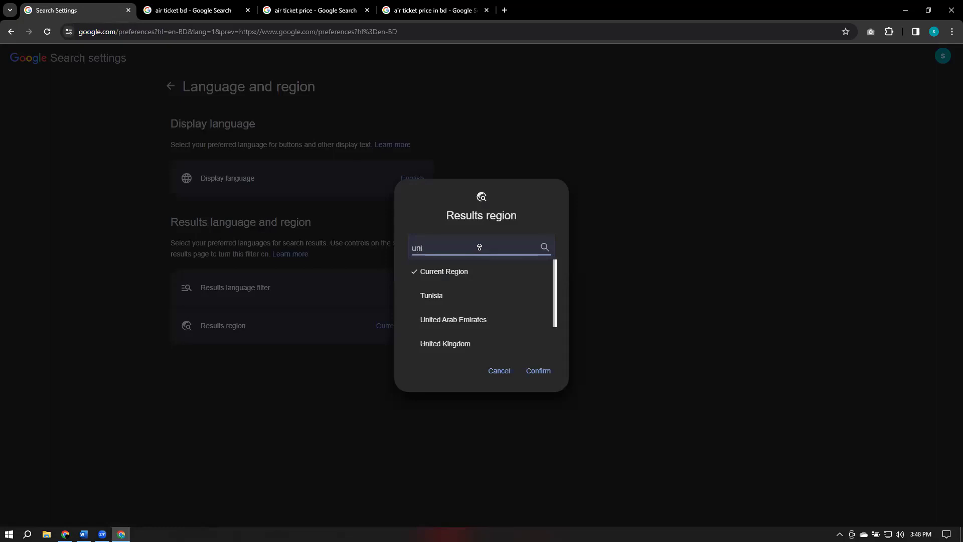
pyautogui.write('ted')
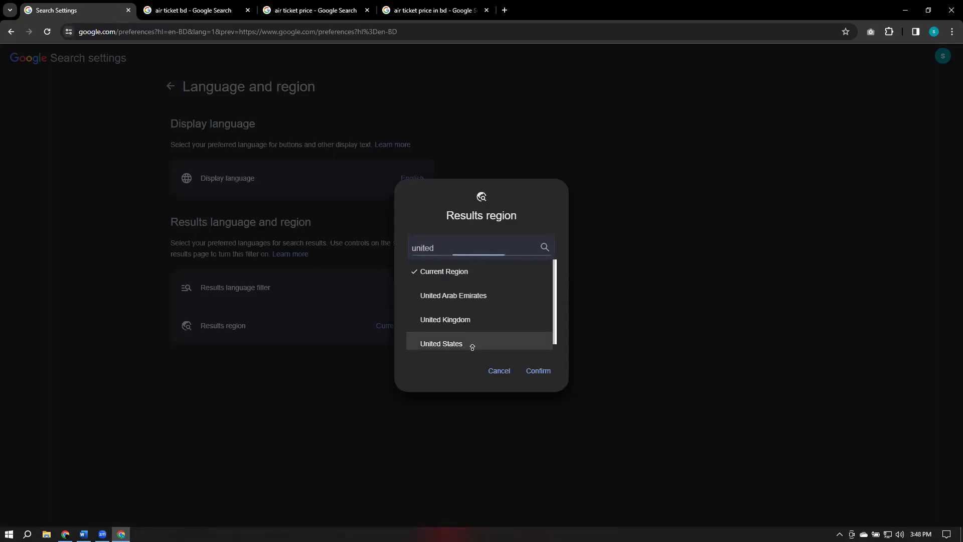
pyautogui.click(473, 344)
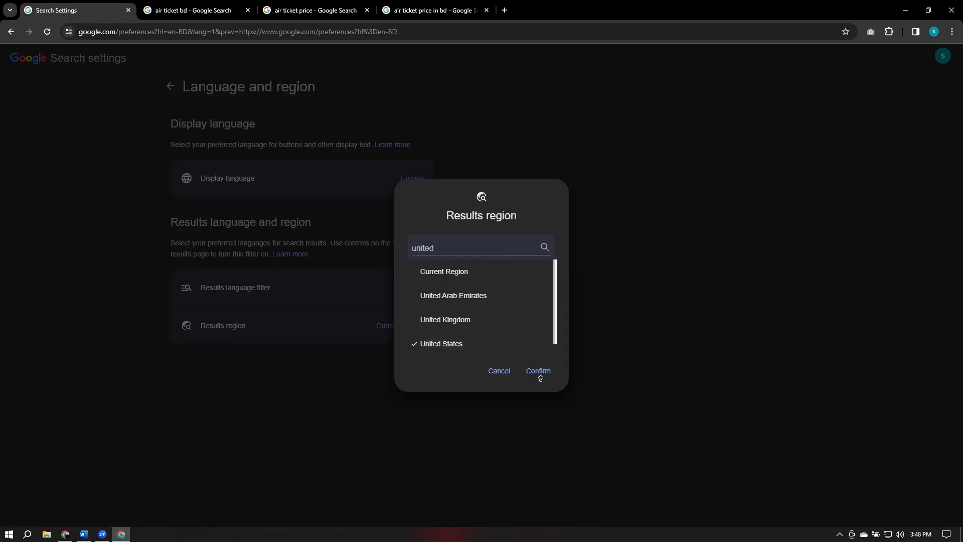
pyautogui.click(539, 372)
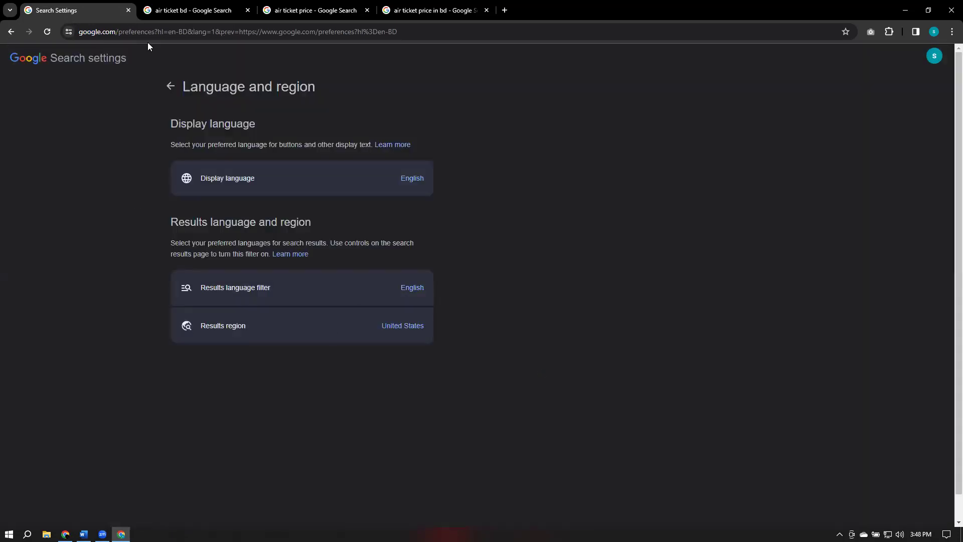
pyautogui.click(388, 39)
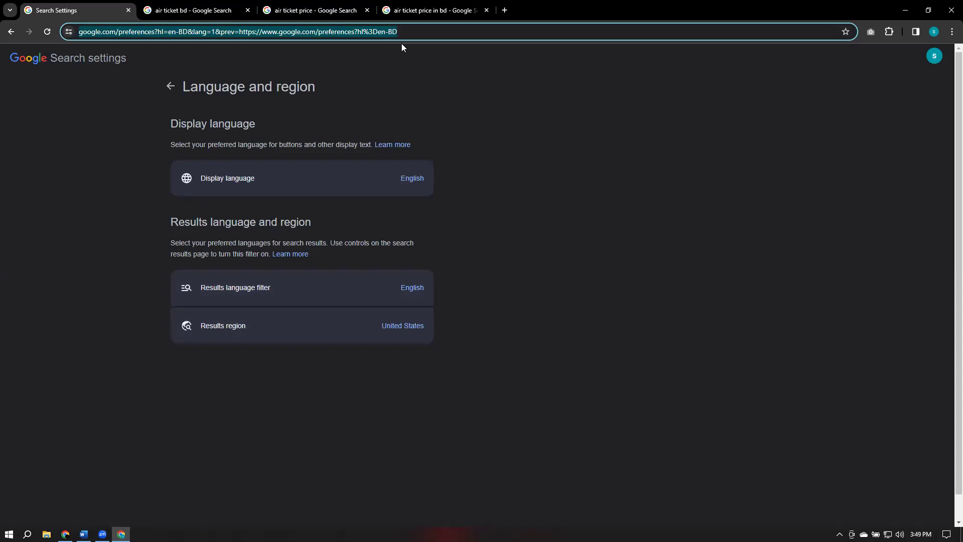
# Search for 'mens casual shirt price', accepting the corrected 'men's casual shirt price' spelling.
pyautogui.write('me')
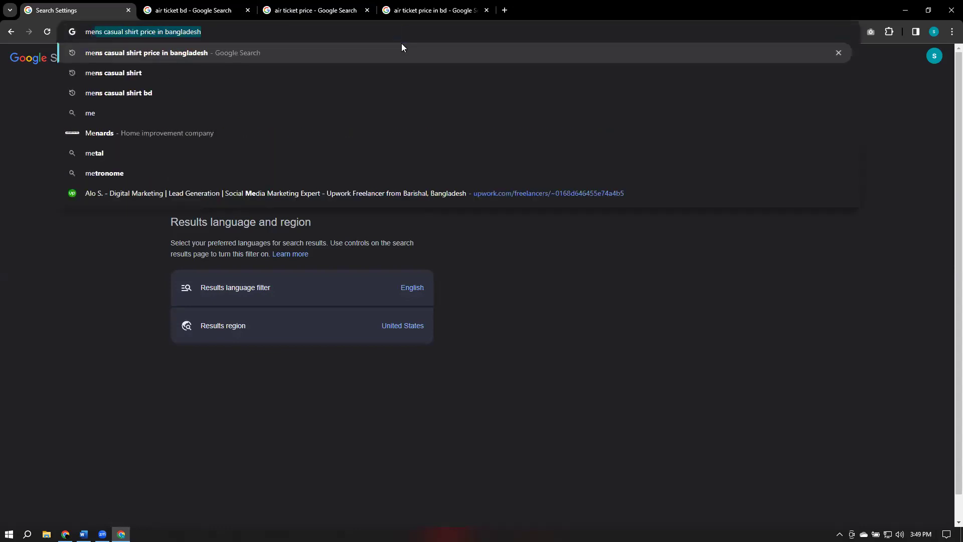
pyautogui.press('Right')
pyautogui.press('BackSpace')
pyautogui.press('BackSpace')
pyautogui.press('BackSpace')
pyautogui.press('BackSpace')
pyautogui.press('BackSpace')
pyautogui.press('BackSpace')
pyautogui.press('BackSpace')
pyautogui.press('BackSpace')
pyautogui.press('BackSpace')
pyautogui.press('BackSpace')
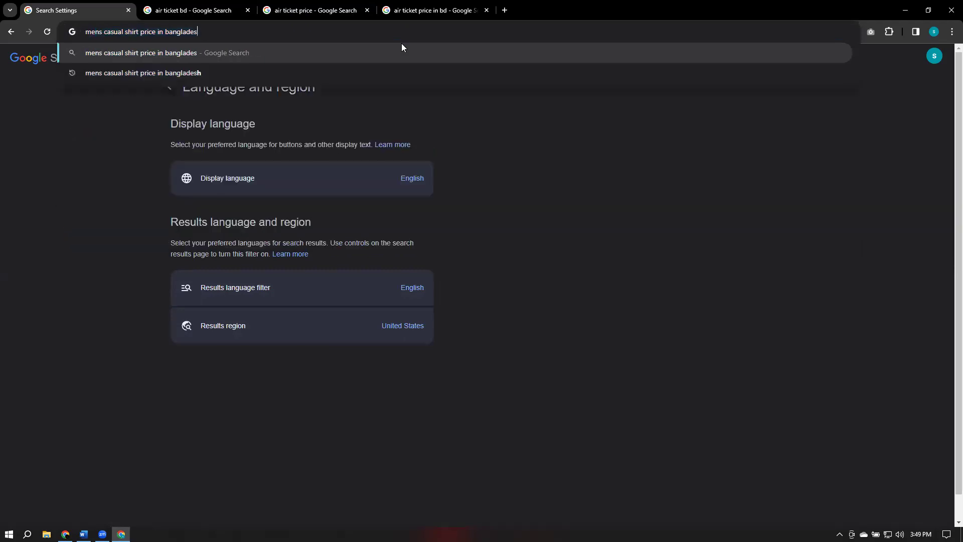
pyautogui.press('BackSpace')
pyautogui.press('BackSpace')
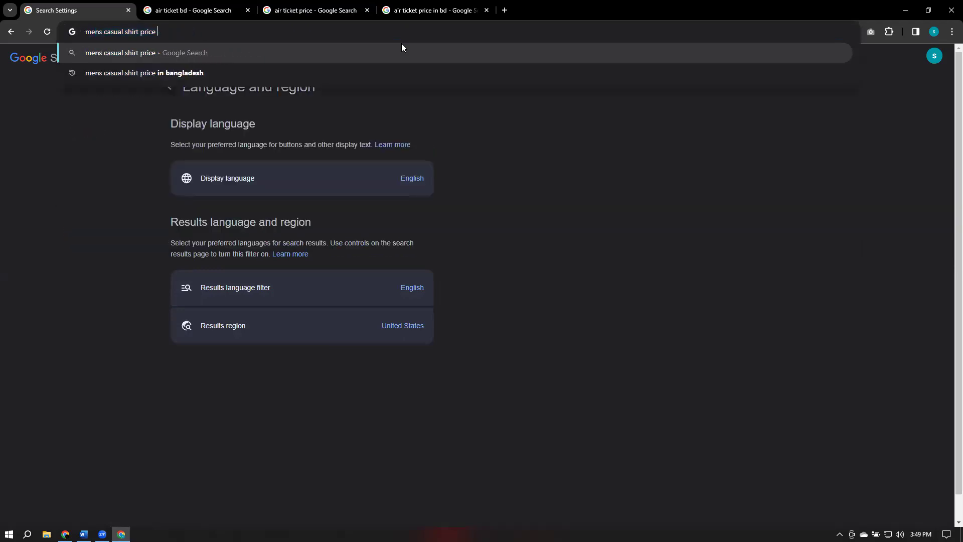
pyautogui.press('Return')
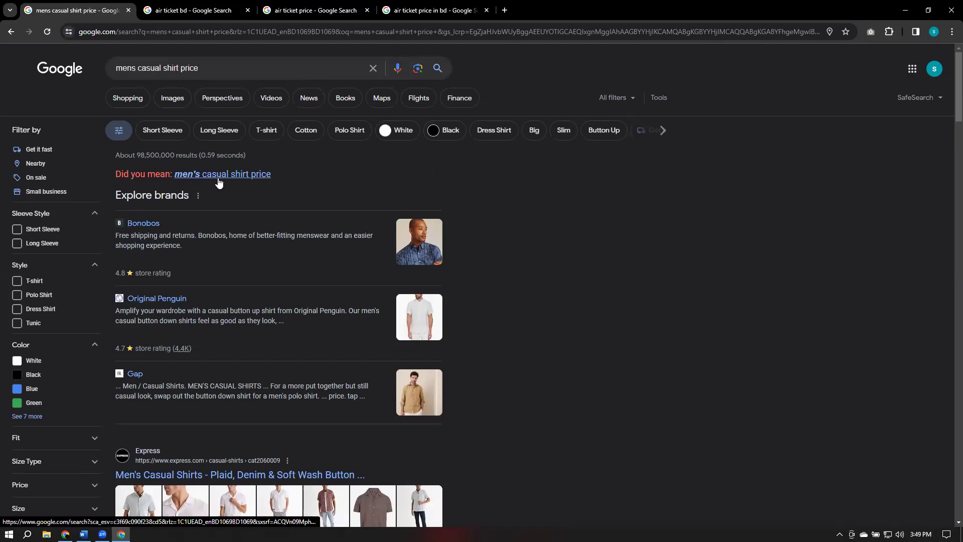
pyautogui.click(263, 175)
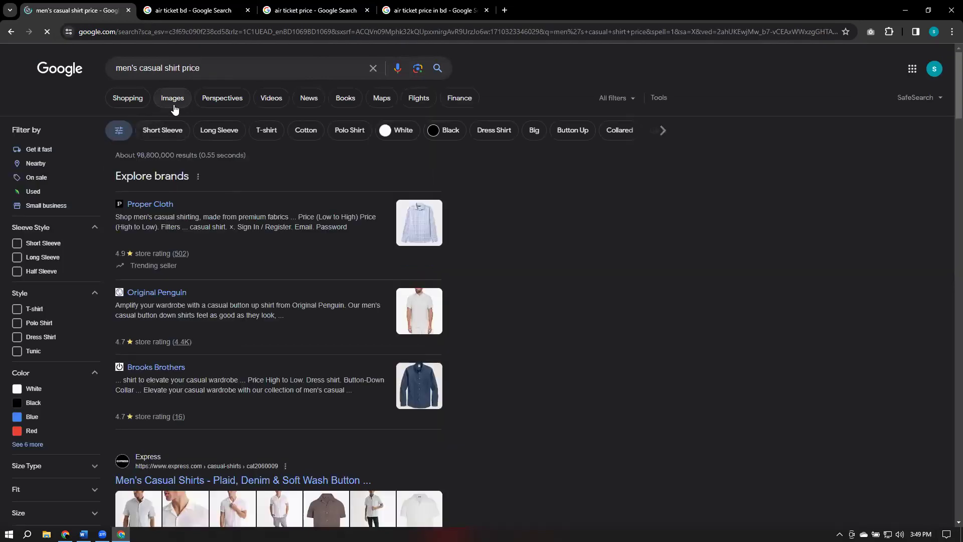
# Check the Shopping results, then search again for just 'men's casual shirt'.
pyautogui.click(139, 102)
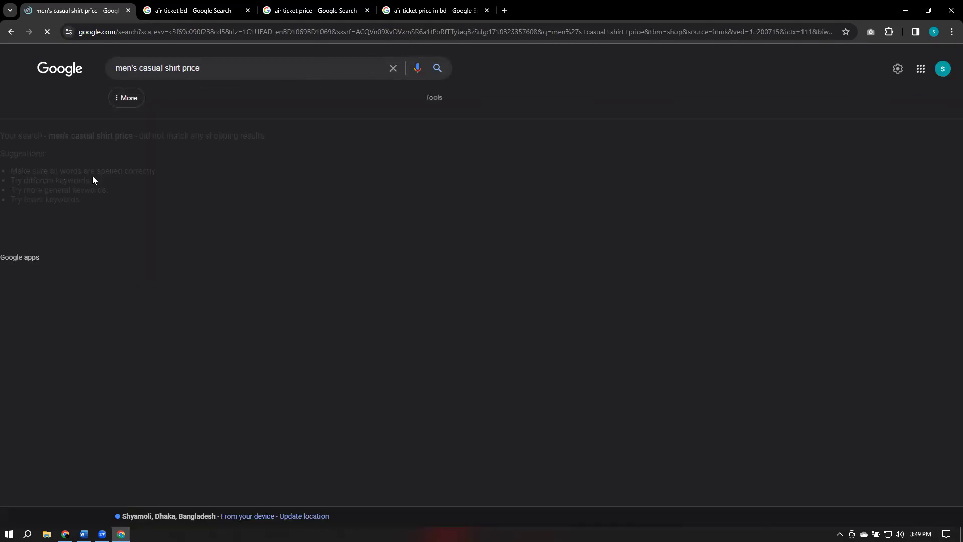
pyautogui.doubleClick(182, 68)
pyautogui.press('BackSpace')
pyautogui.press('Return')
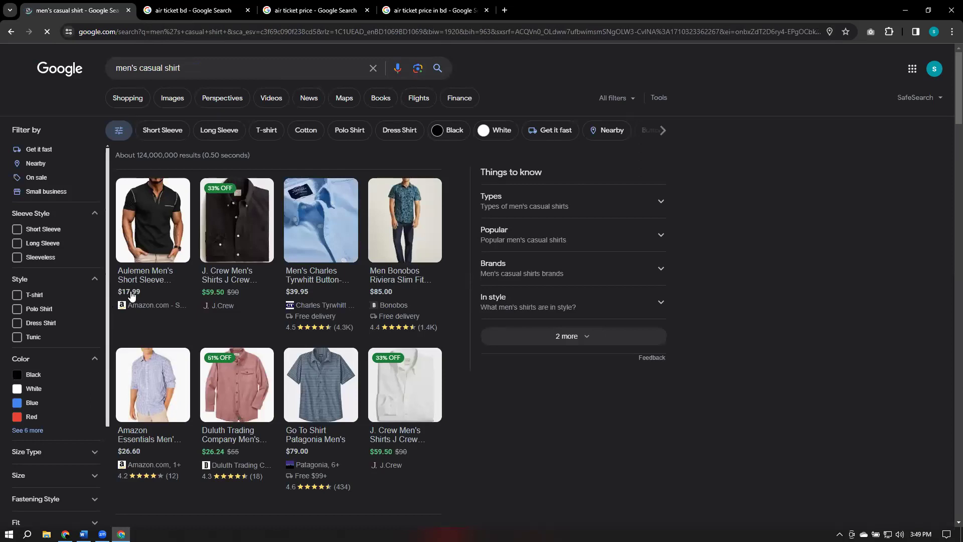
# View the Shopping results for men's casual shirts, then return to the regular product results.
pyautogui.moveTo(115, 276)
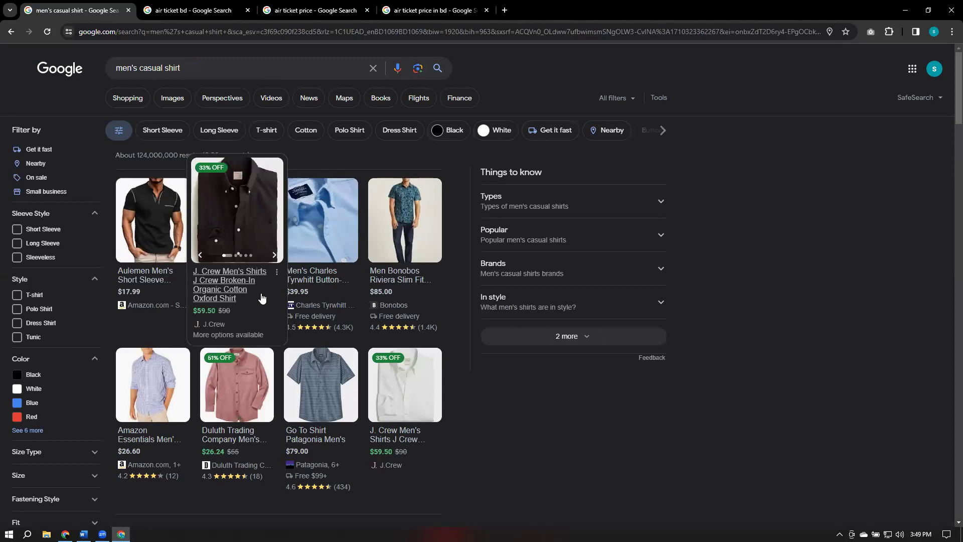
pyautogui.moveTo(410, 306)
pyautogui.moveTo(173, 274)
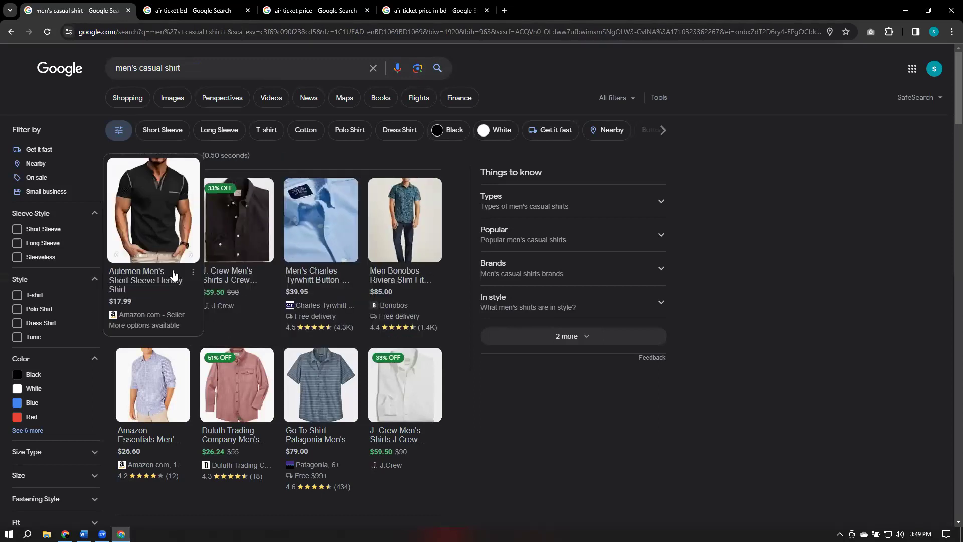
pyautogui.click(125, 98)
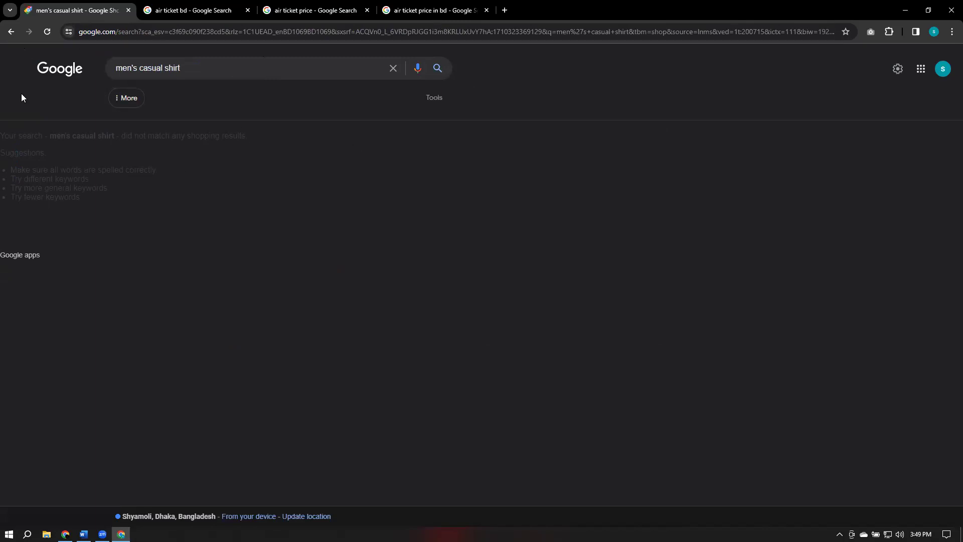
pyautogui.click(10, 33)
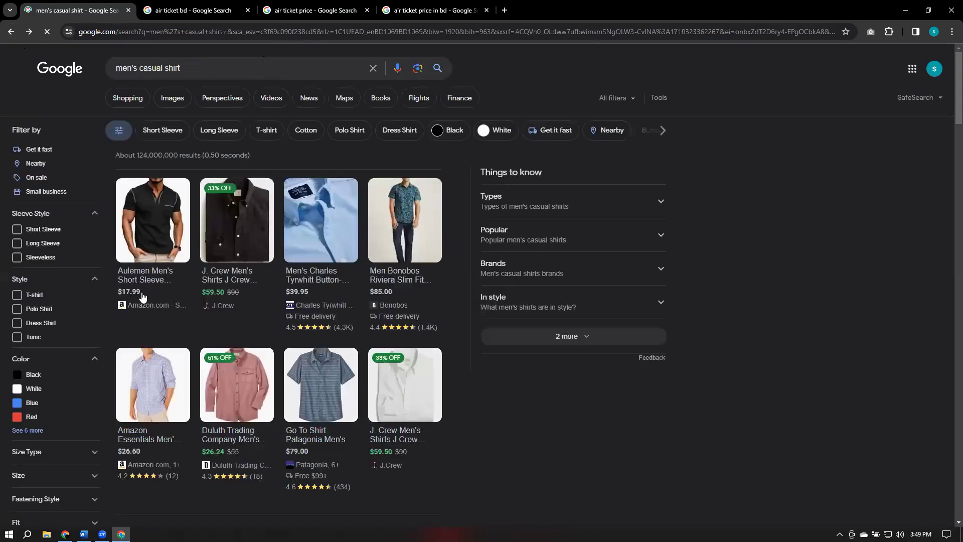
pyautogui.moveTo(309, 324)
pyautogui.scroll(-2, 281, 376)
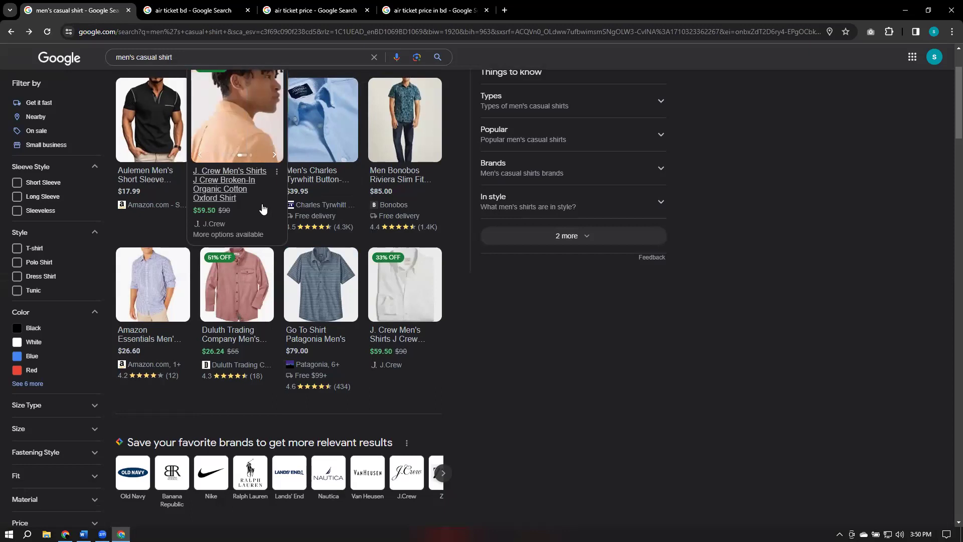
pyautogui.scroll(2, 262, 208)
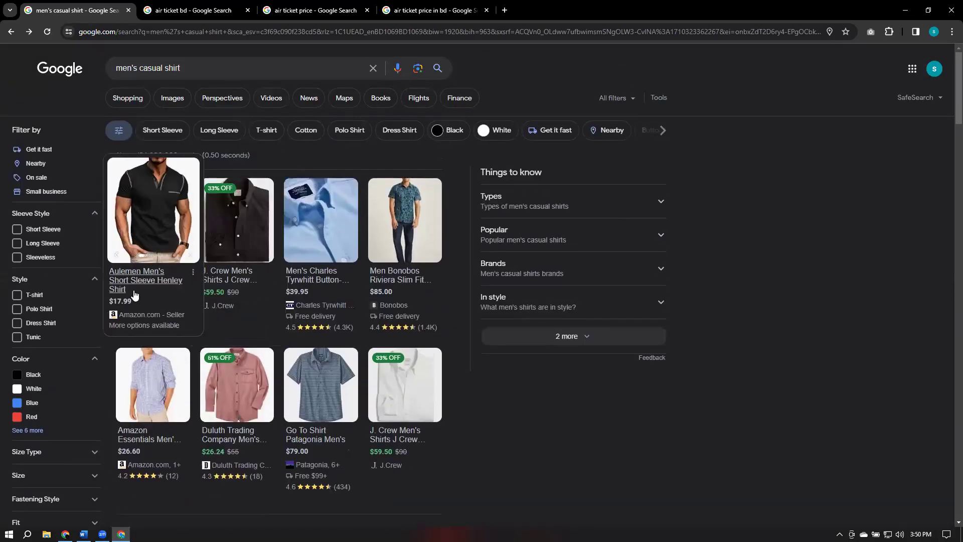
# Open the J.Crew oxford shirt's price details, scroll through them, and close the panel.
pyautogui.moveTo(236, 280)
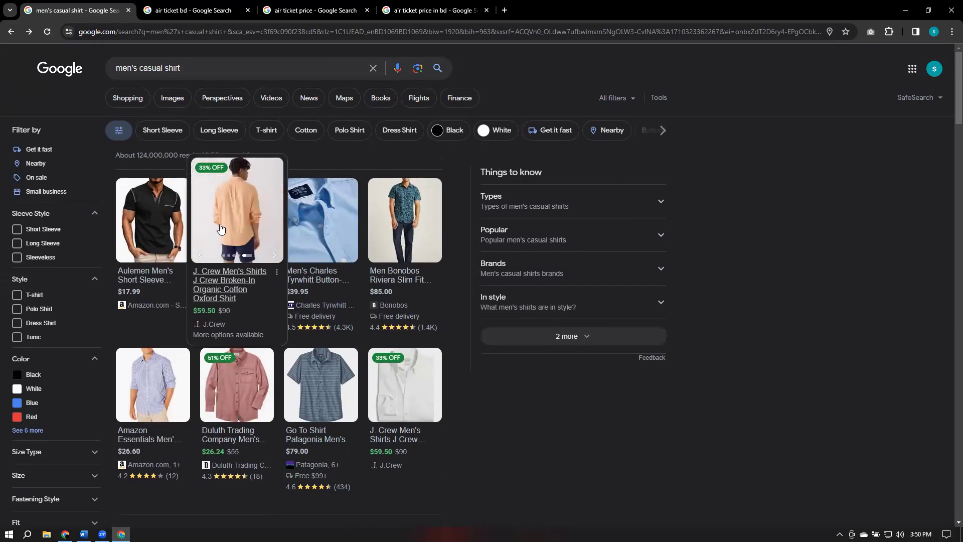
pyautogui.click(219, 283)
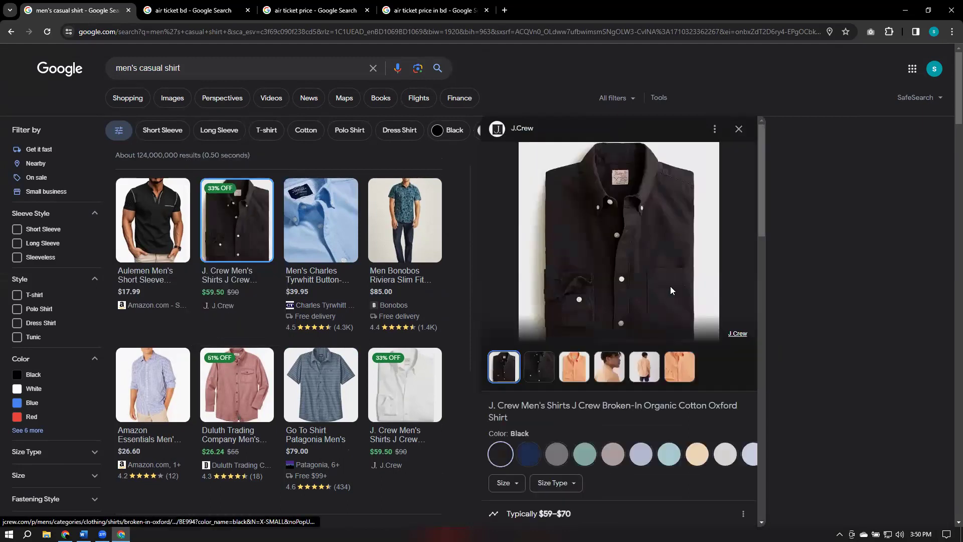
pyautogui.scroll(-2, 607, 312)
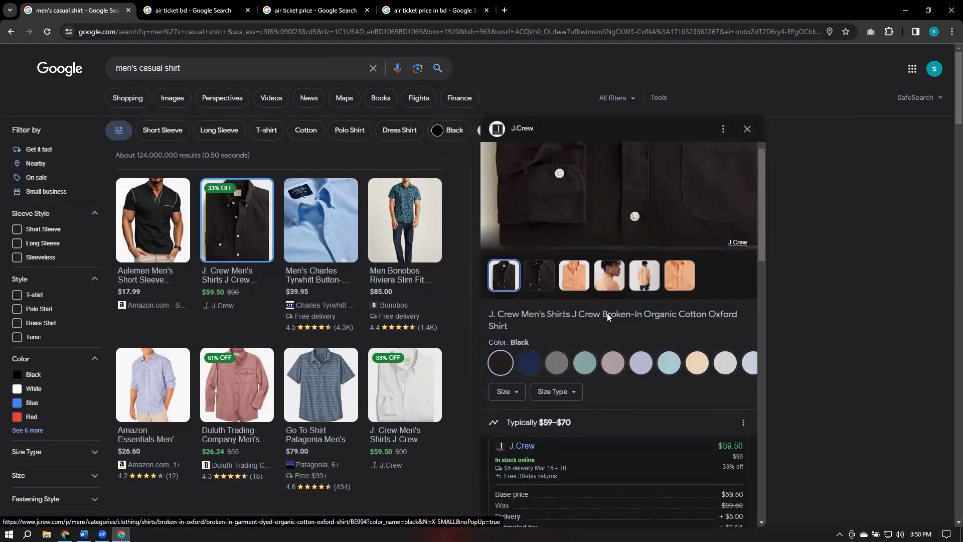
pyautogui.scroll(-5, 604, 337)
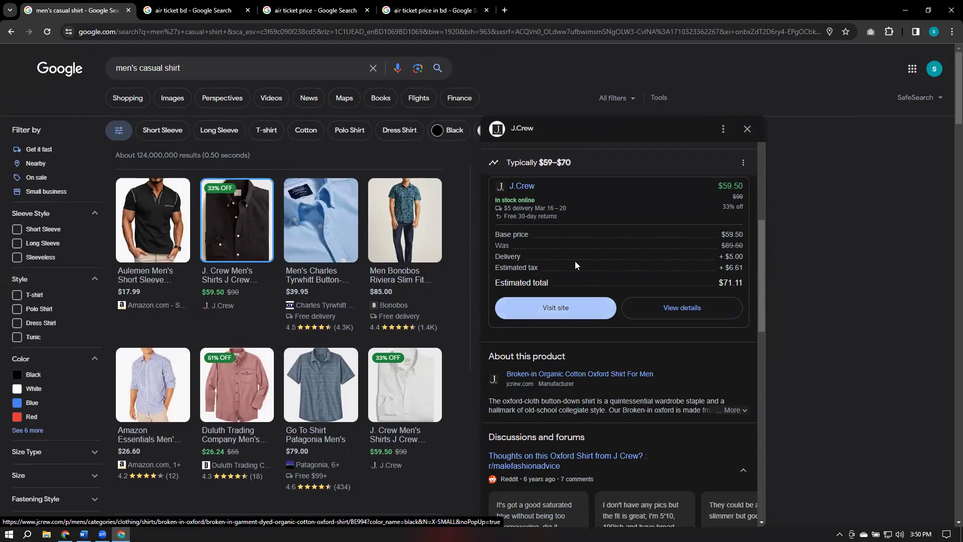
pyautogui.scroll(-4, 604, 320)
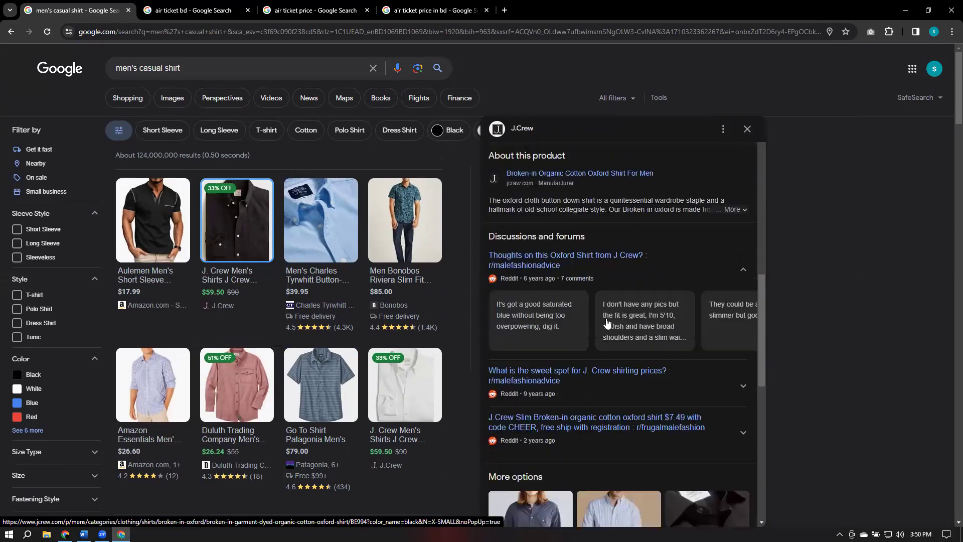
pyautogui.scroll(-3, 607, 320)
pyautogui.scroll(-3, 607, 325)
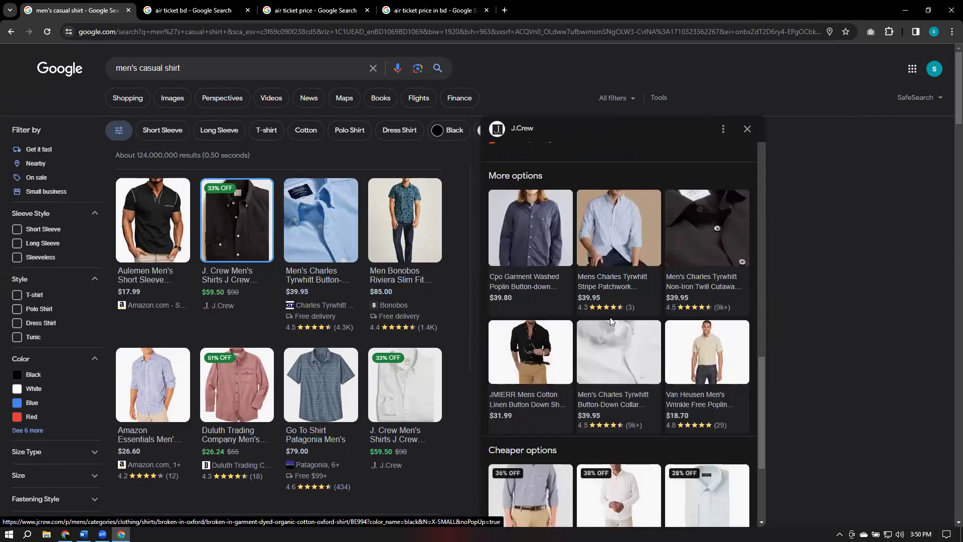
pyautogui.click(10, 32)
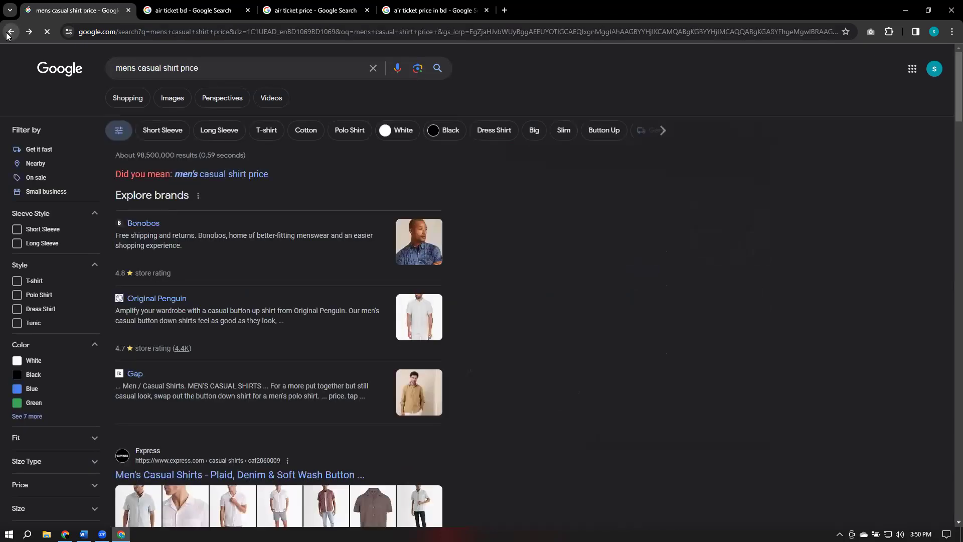
# Go back three pages to the Google Search settings.
pyautogui.click(10, 31)
pyautogui.click(10, 31)
pyautogui.click(10, 32)
# Set the results region to Bangladesh in Language and region, then return to Google Ads.
pyautogui.click(295, 174)
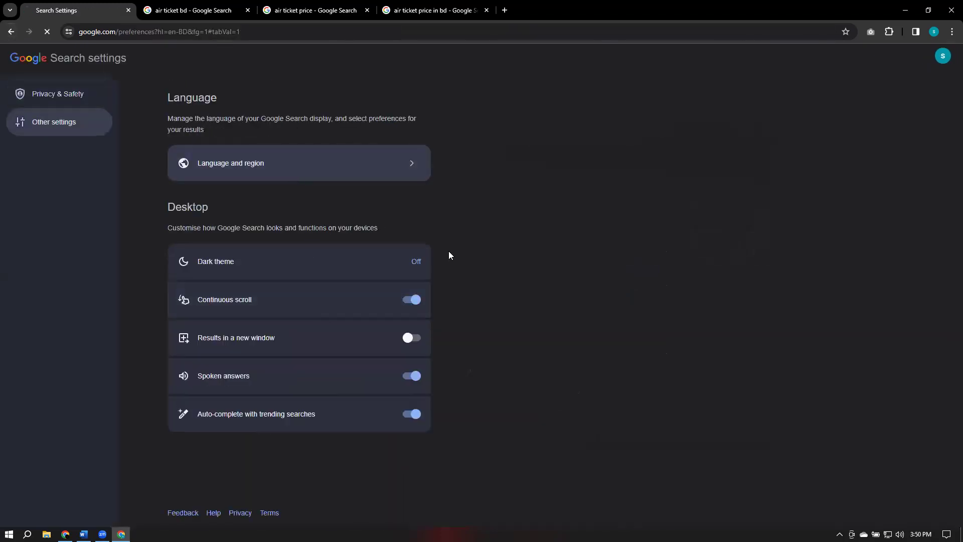
pyautogui.click(404, 334)
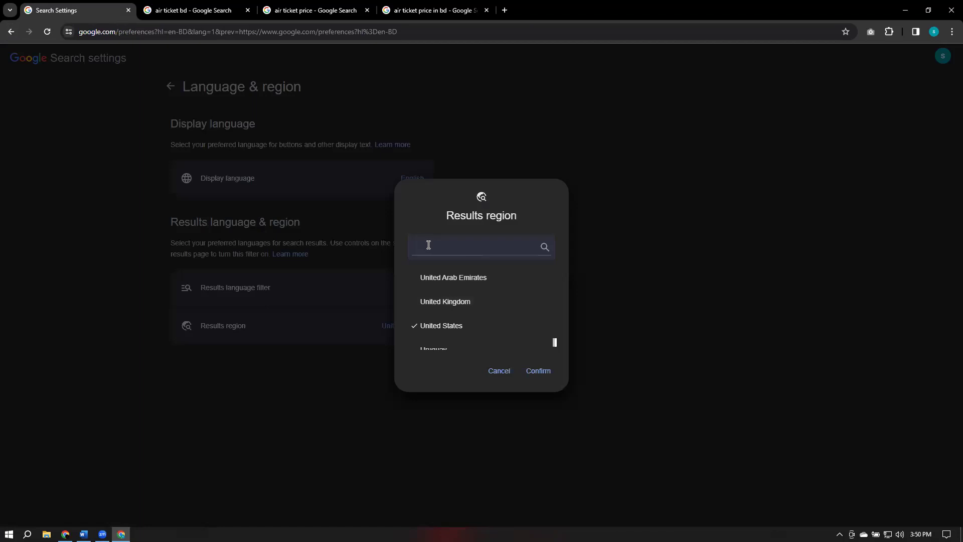
pyautogui.write('ban')
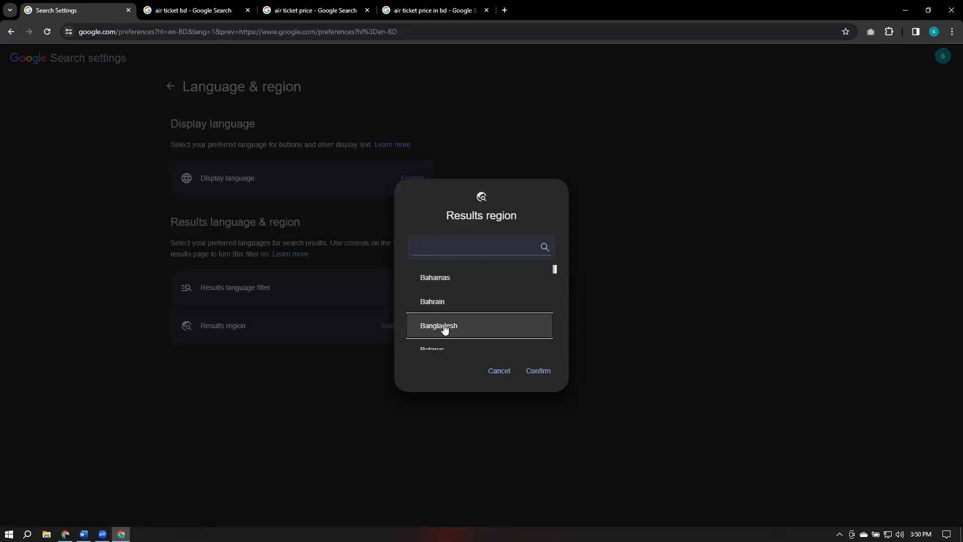
pyautogui.click(443, 327)
pyautogui.click(551, 376)
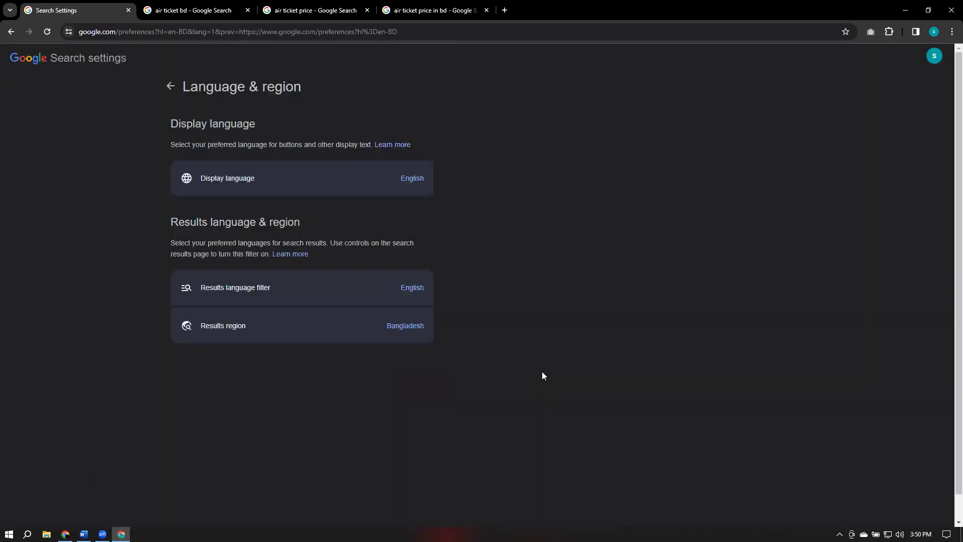
pyautogui.click(66, 533)
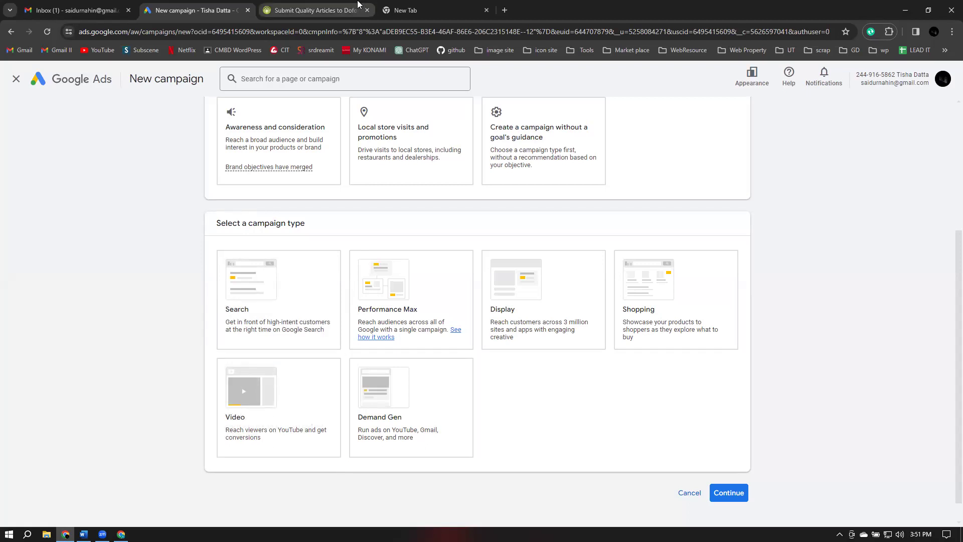
# Open YouTube in the new tab and play the Kung Fu Panda 4 clips video.
pyautogui.click(415, 7)
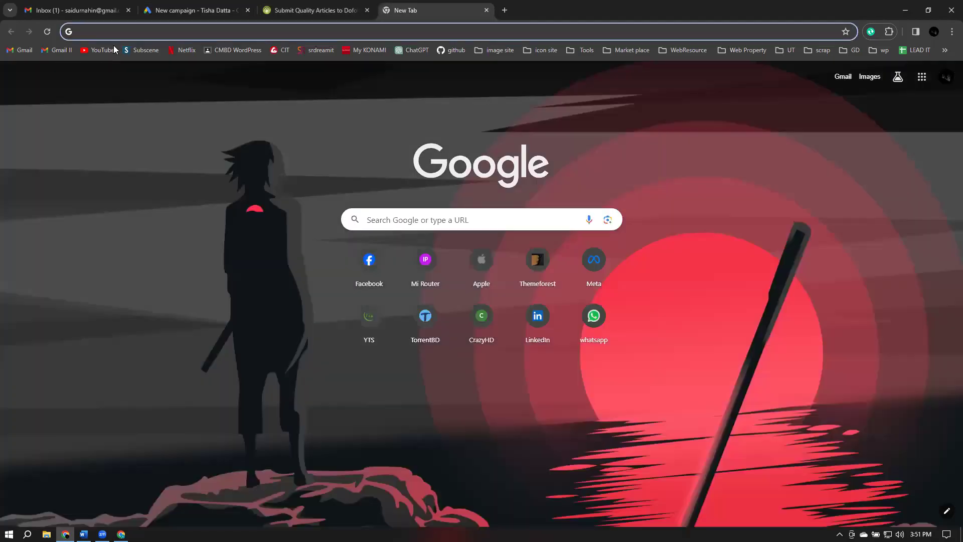
pyautogui.click(100, 50)
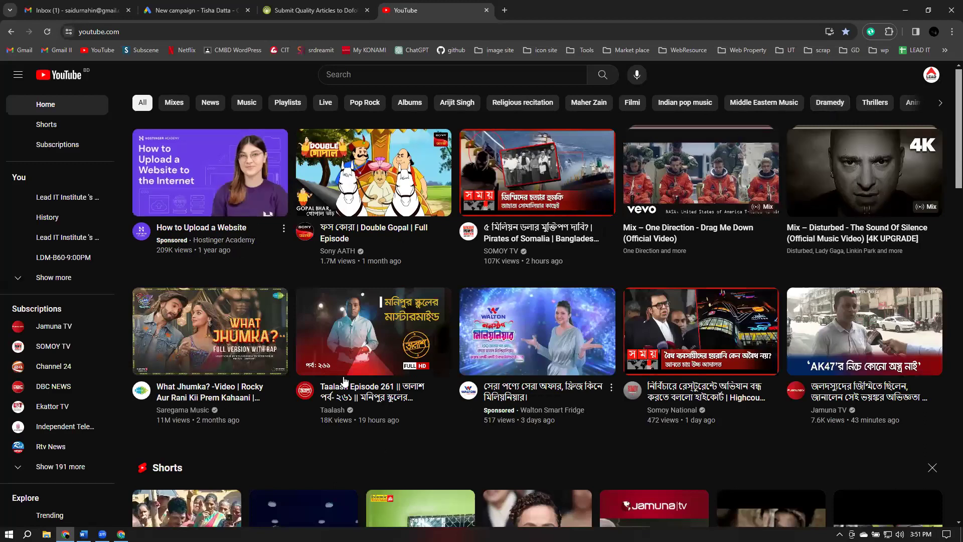
pyautogui.moveTo(168, 246)
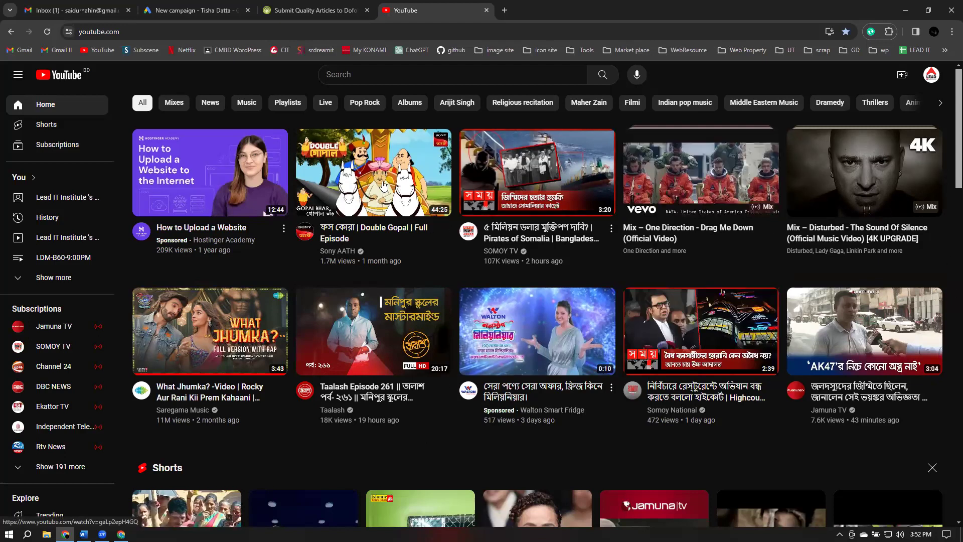
pyautogui.scroll(-10, 405, 335)
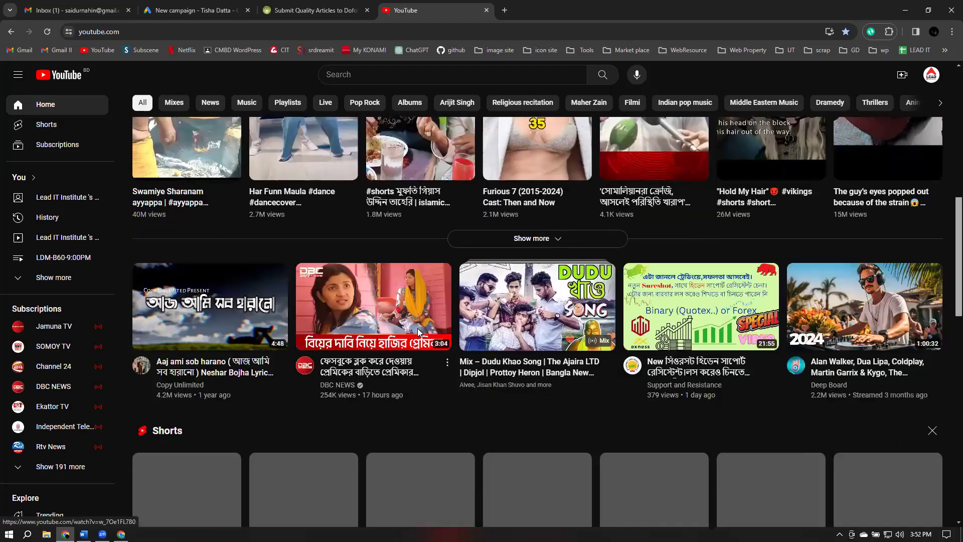
pyautogui.scroll(-3, 419, 333)
pyautogui.scroll(-5, 419, 333)
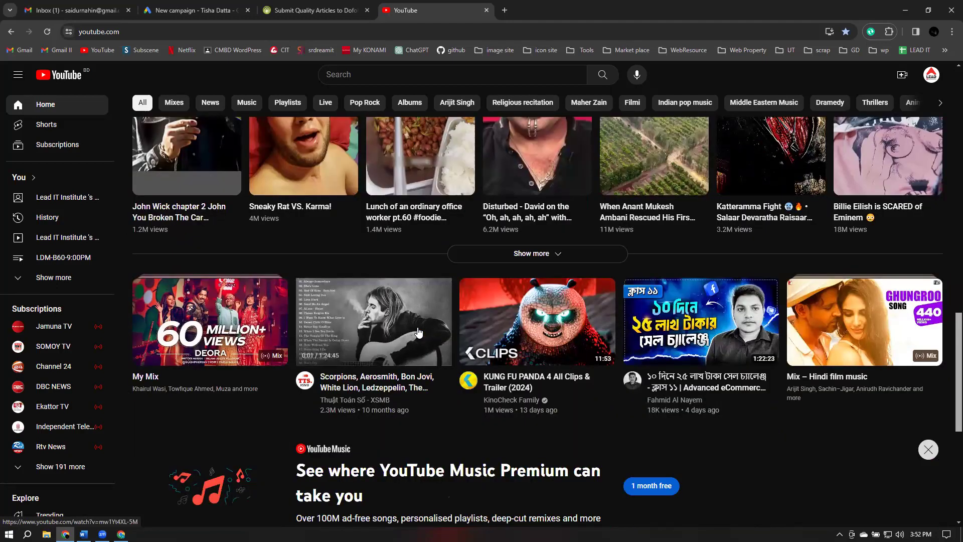
pyautogui.moveTo(522, 339)
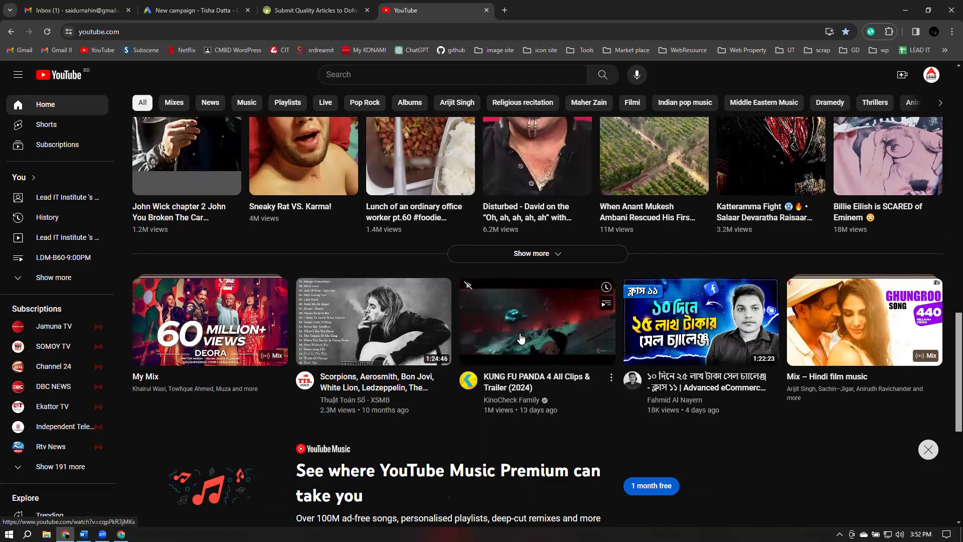
pyautogui.scroll(1, 521, 339)
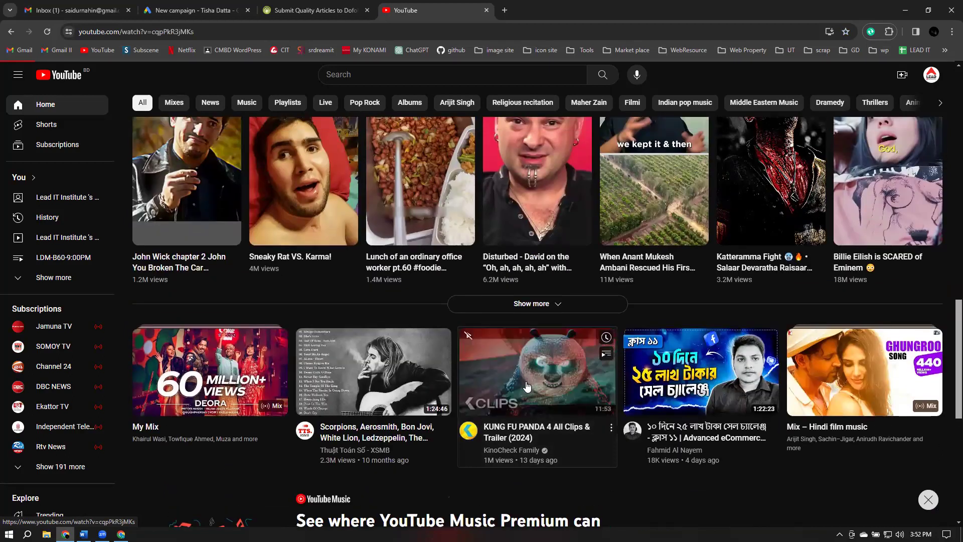
pyautogui.click(525, 384)
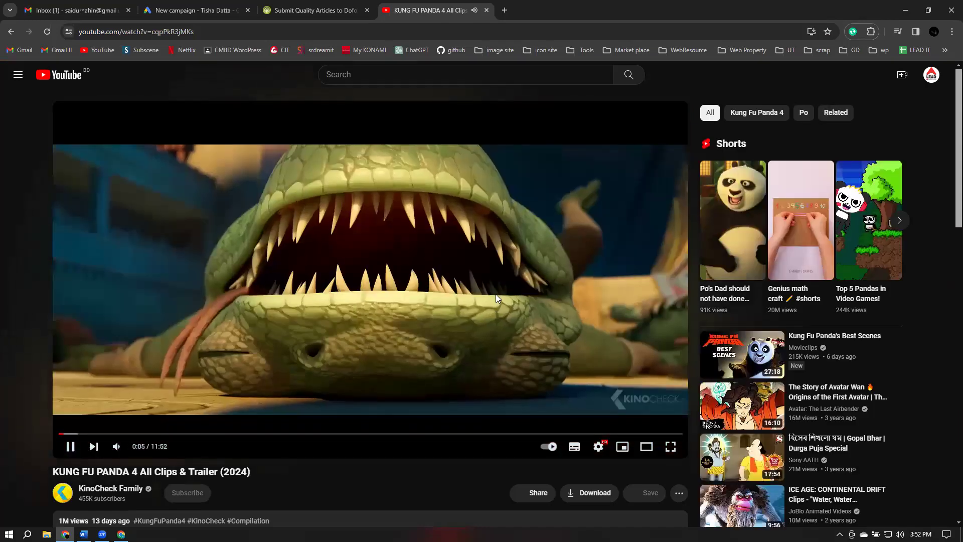
# Pause the video, close the YouTube tab, and return to the Google Ads new campaign.
pyautogui.click(320, 303)
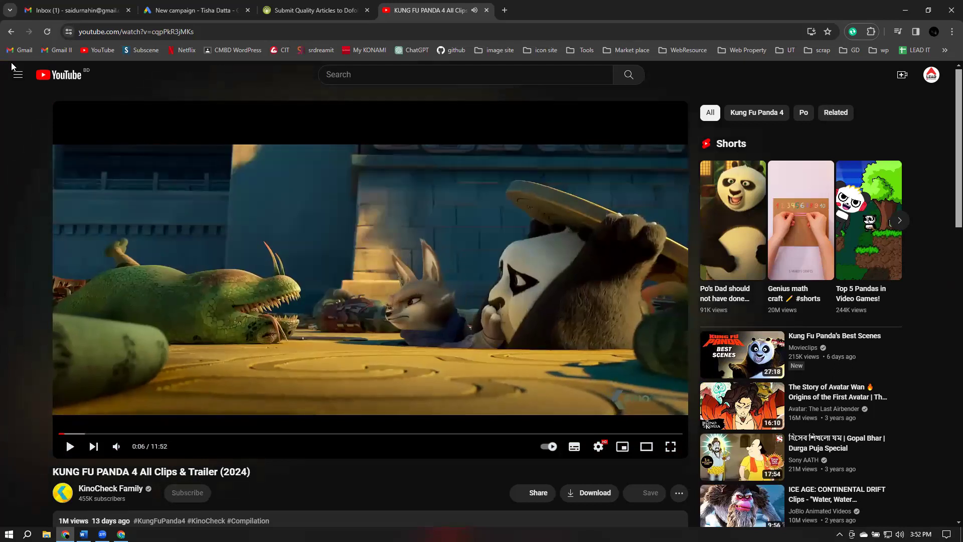
pyautogui.click(11, 36)
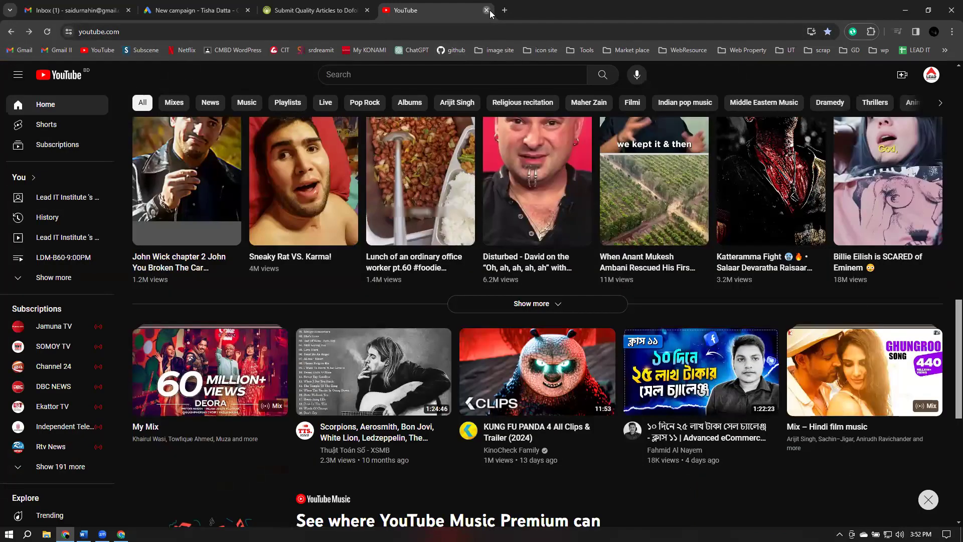
pyautogui.click(489, 11)
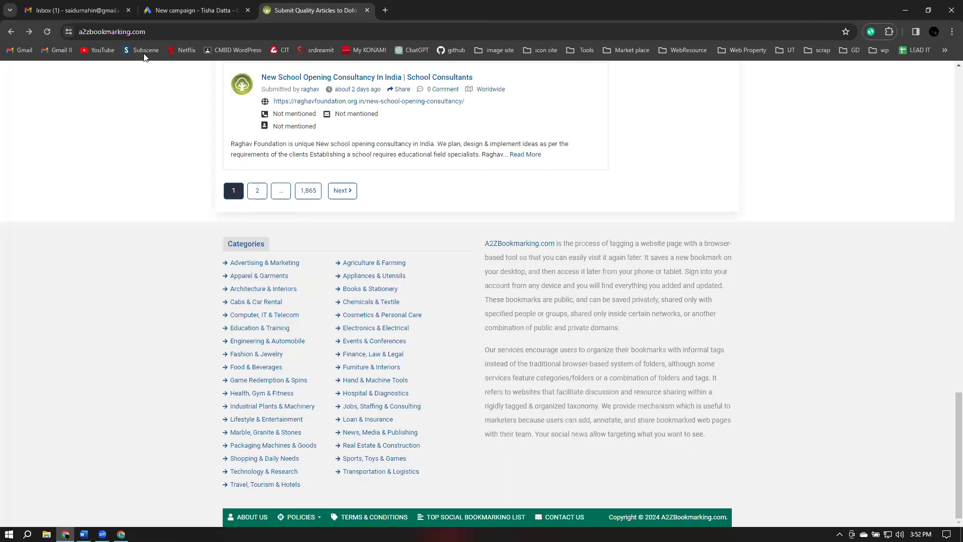
pyautogui.click(196, 10)
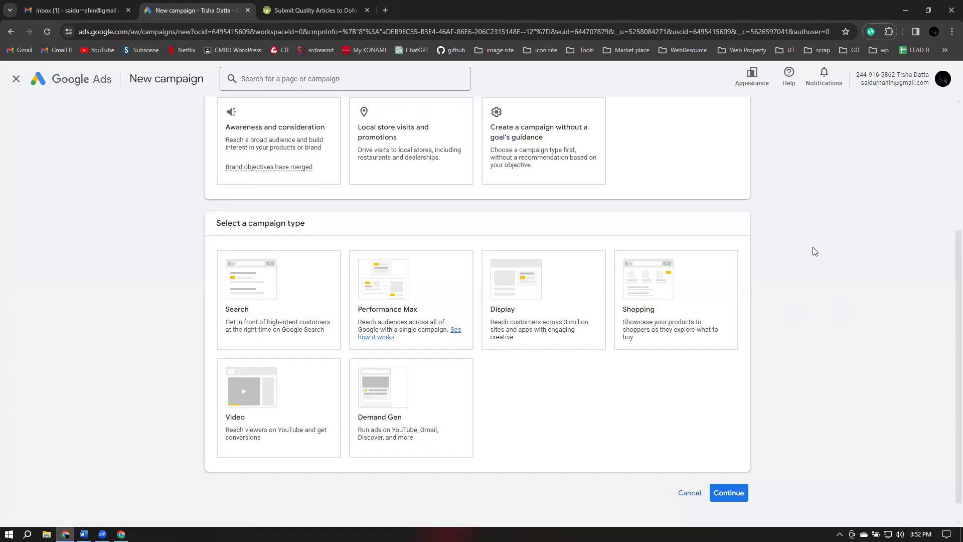
# Pick Sales as the campaign objective and Performance Max as the campaign type.
pyautogui.click(279, 314)
pyautogui.scroll(3, 349, 221)
pyautogui.click(318, 214)
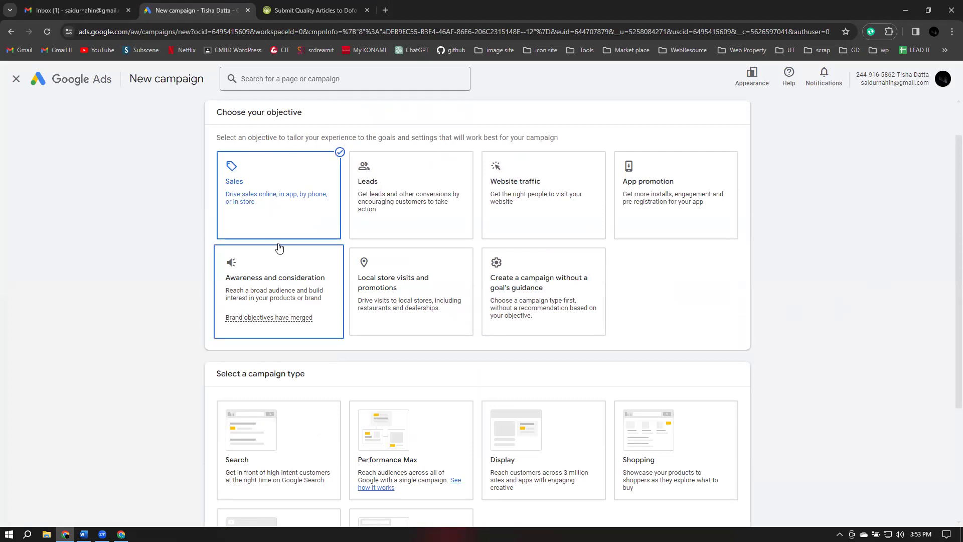
pyautogui.scroll(-2, 295, 206)
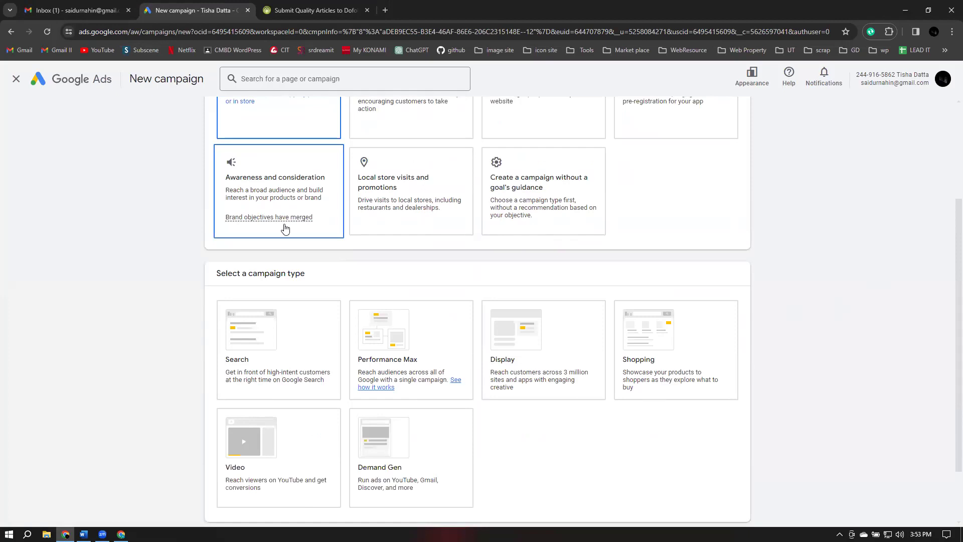
pyautogui.click(238, 352)
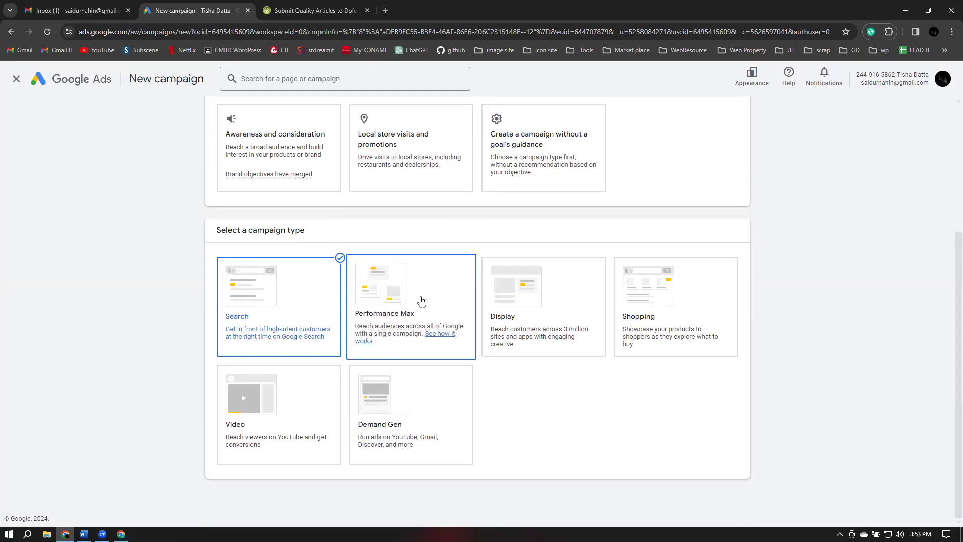
pyautogui.click(404, 297)
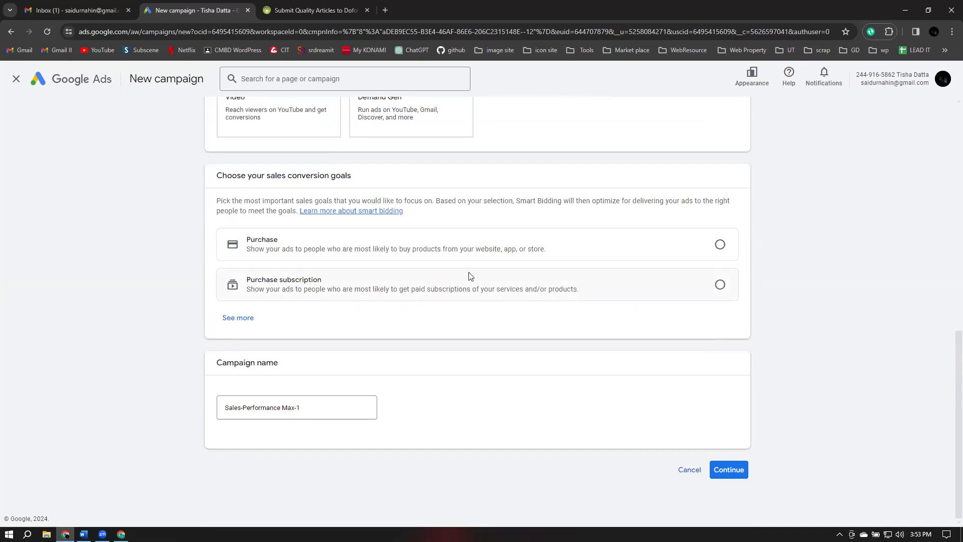
# Switch the campaign type back to Search and review the ways-to-reach-your-goal options.
pyautogui.scroll(5, 569, 273)
pyautogui.click(294, 280)
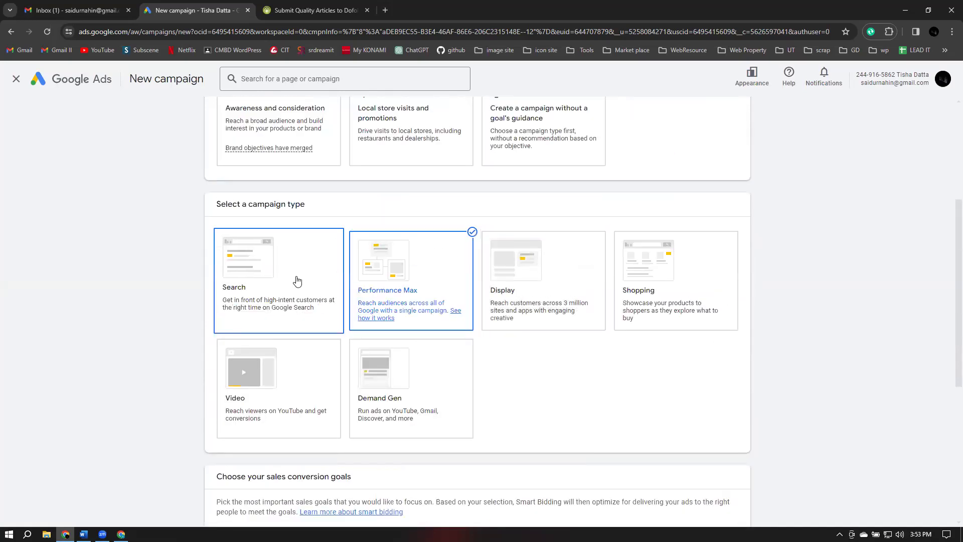
pyautogui.scroll(-5, 318, 278)
pyautogui.scroll(5, 451, 243)
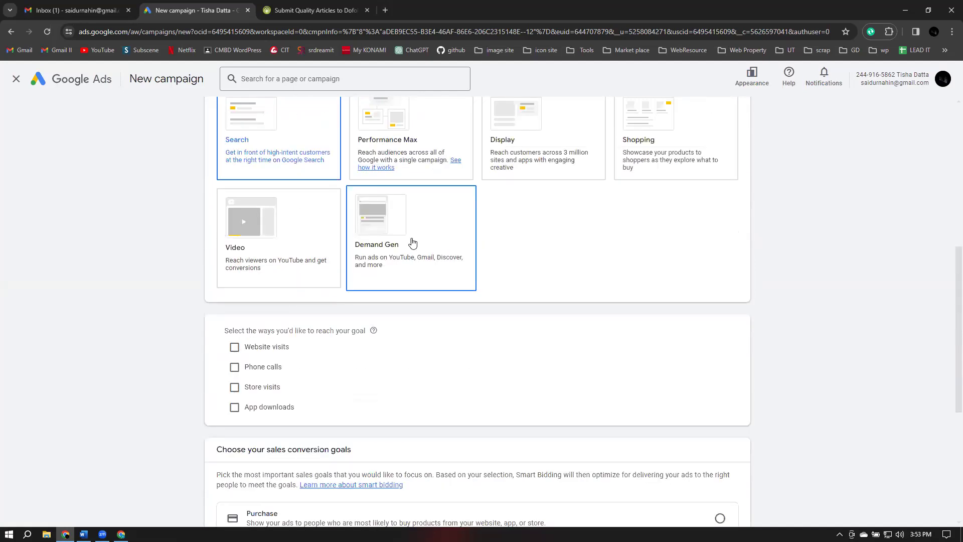
pyautogui.scroll(-2, 320, 236)
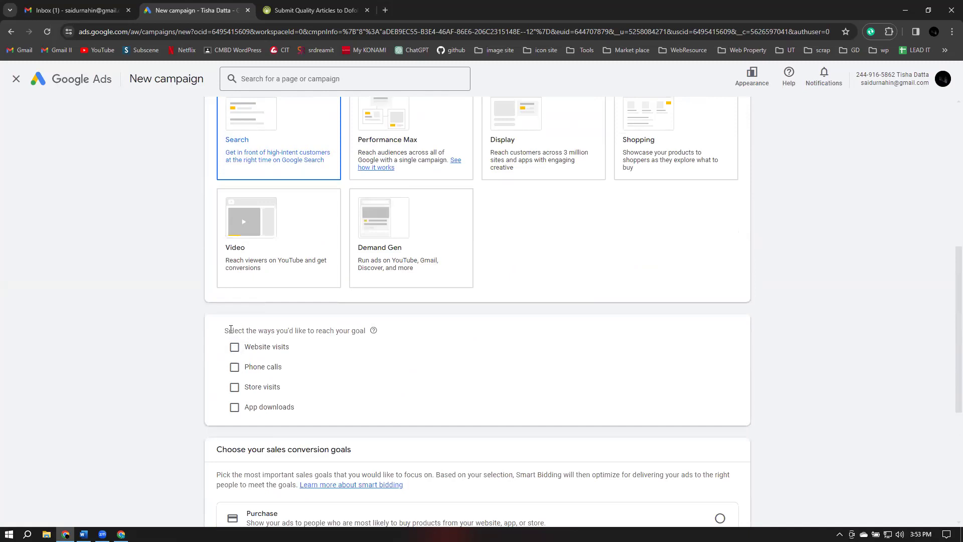
pyautogui.moveTo(228, 329); pyautogui.dragTo(444, 351)
pyautogui.click(488, 351)
# Tick Website visits and enter 'wwww.dynamicsbd.com' as the business's website.
pyautogui.click(234, 347)
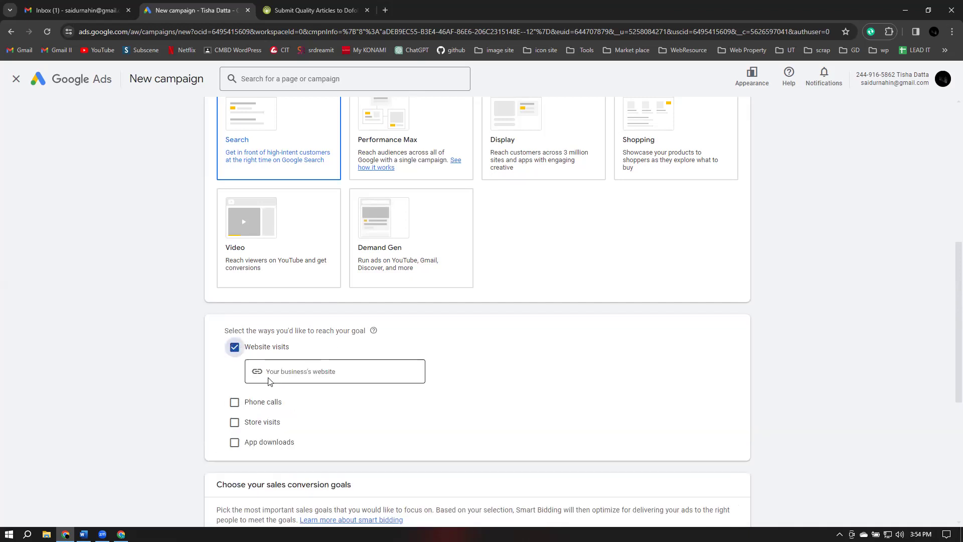
pyautogui.click(335, 369)
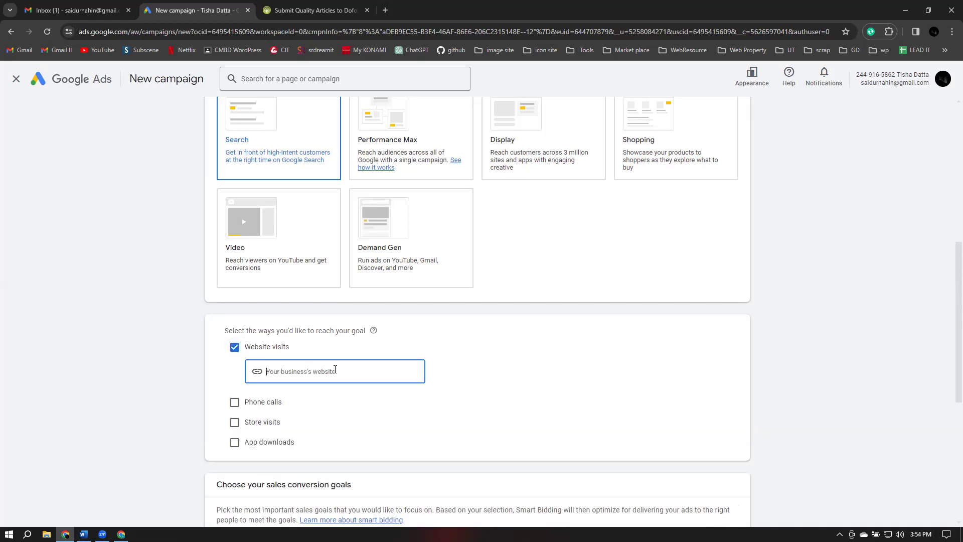
pyautogui.write('wwww')
pyautogui.write('.dynam')
pyautogui.write('ics')
pyautogui.write('bd')
pyautogui.write('.com')
pyautogui.click(539, 385)
pyautogui.scroll(-4, 602, 381)
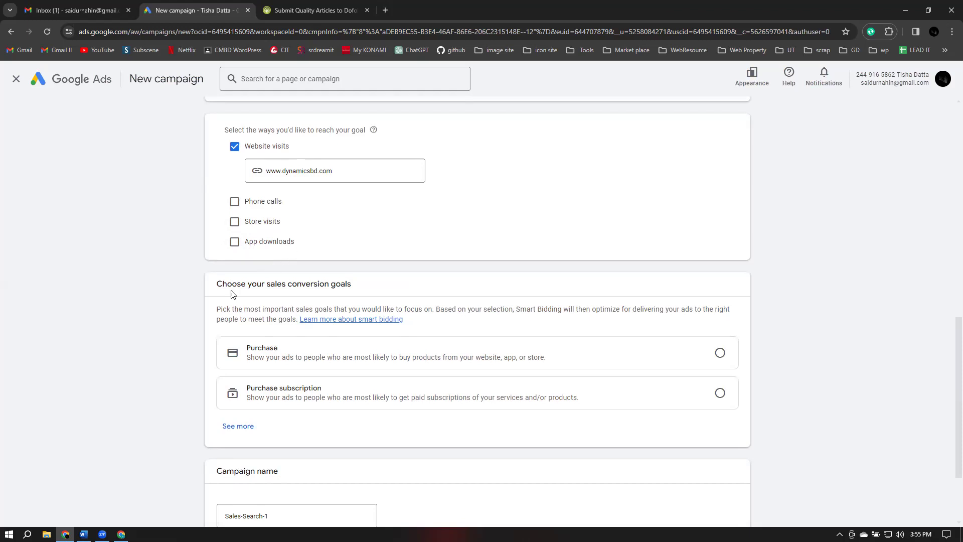
# Choose Purchase as the sales conversion goal and reveal more goal options.
pyautogui.moveTo(216, 283); pyautogui.dragTo(380, 284)
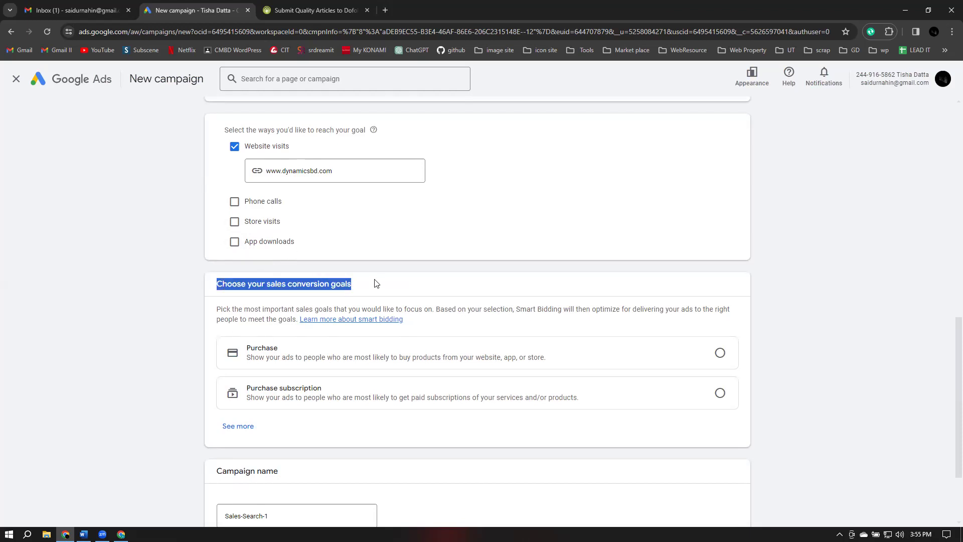
pyautogui.click(383, 285)
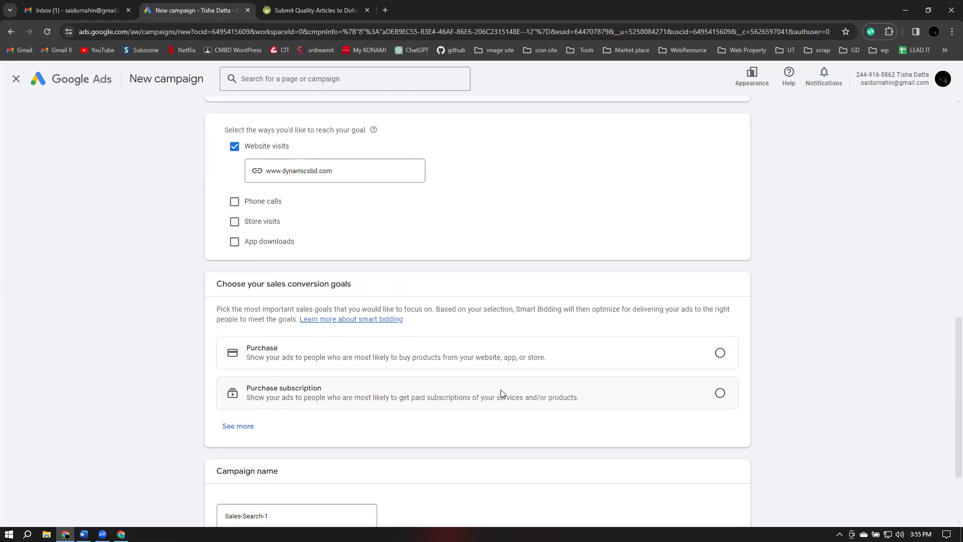
pyautogui.click(720, 352)
pyautogui.click(725, 441)
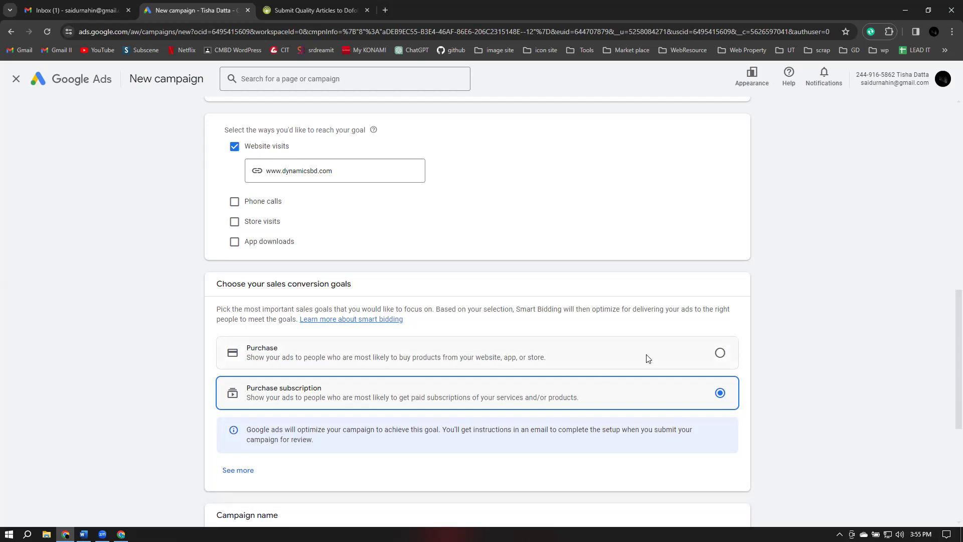
pyautogui.click(680, 355)
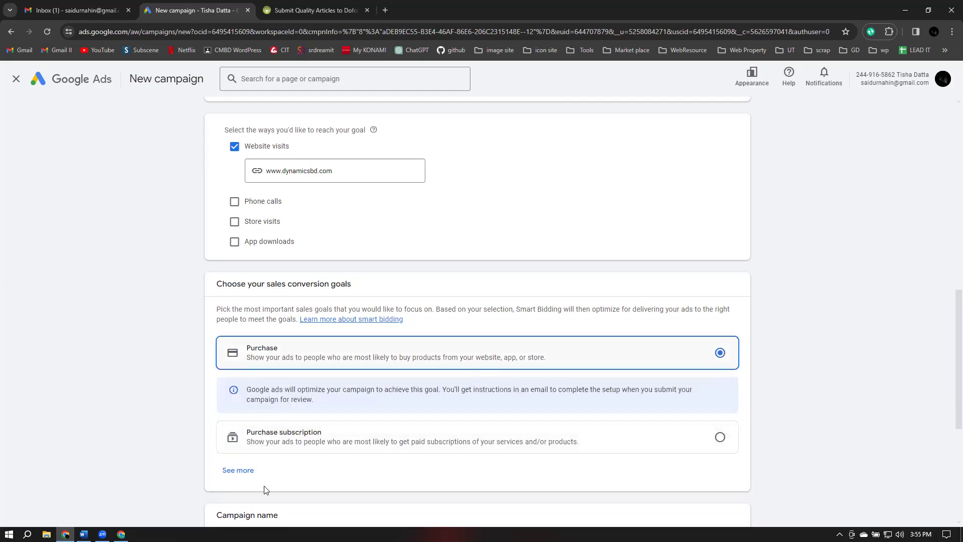
pyautogui.click(239, 470)
pyautogui.scroll(-2, 296, 389)
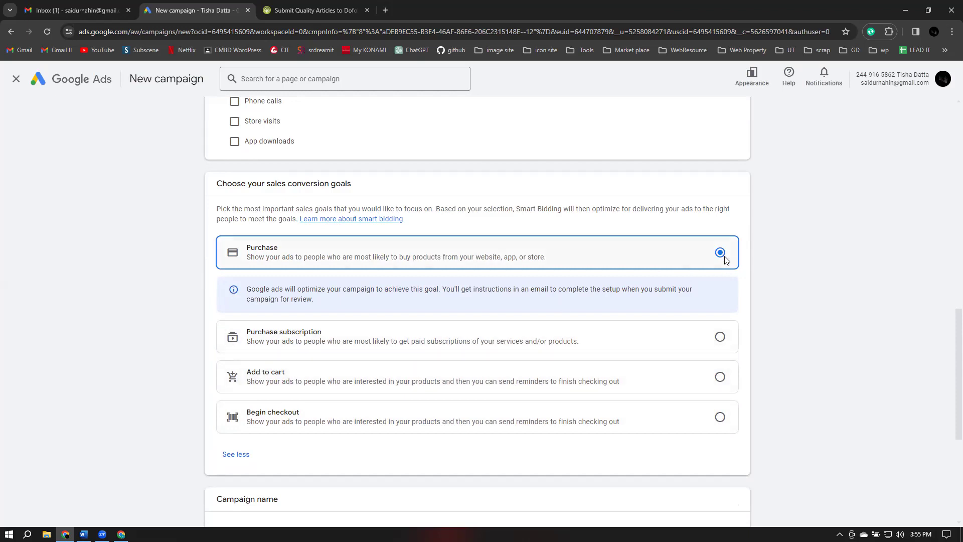
pyautogui.scroll(-3, 835, 345)
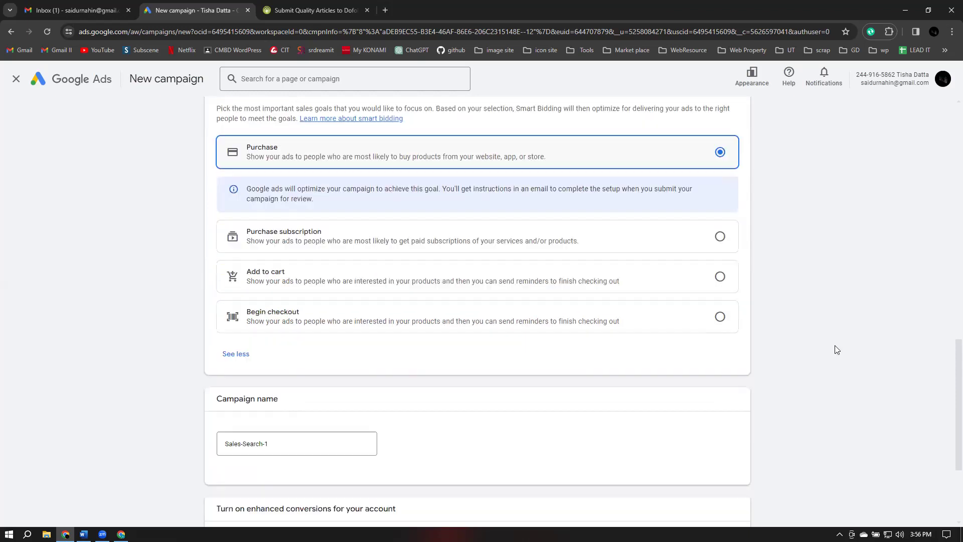
# Rename the campaign to 'Digital Marketing'.
pyautogui.click(309, 390)
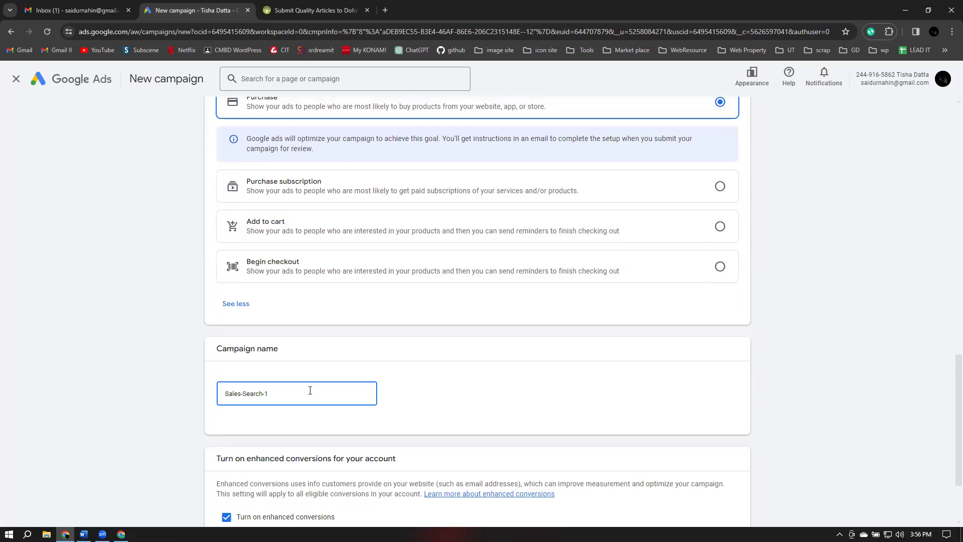
pyautogui.hotkey('ctrl', 'a')
pyautogui.write('Digital Marketing')
pyautogui.click(526, 414)
pyautogui.scroll(-2, 550, 380)
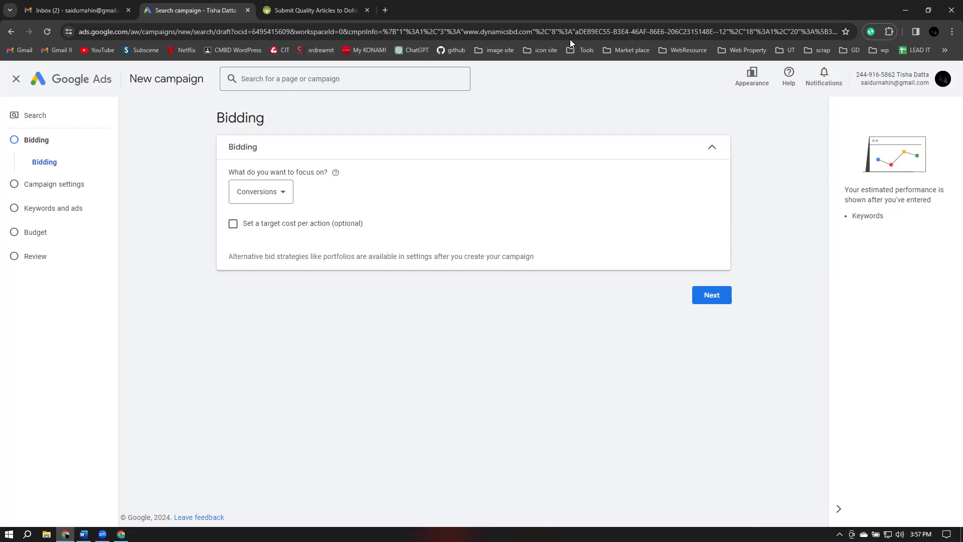
pyautogui.click(329, 8)
pyautogui.click(174, 3)
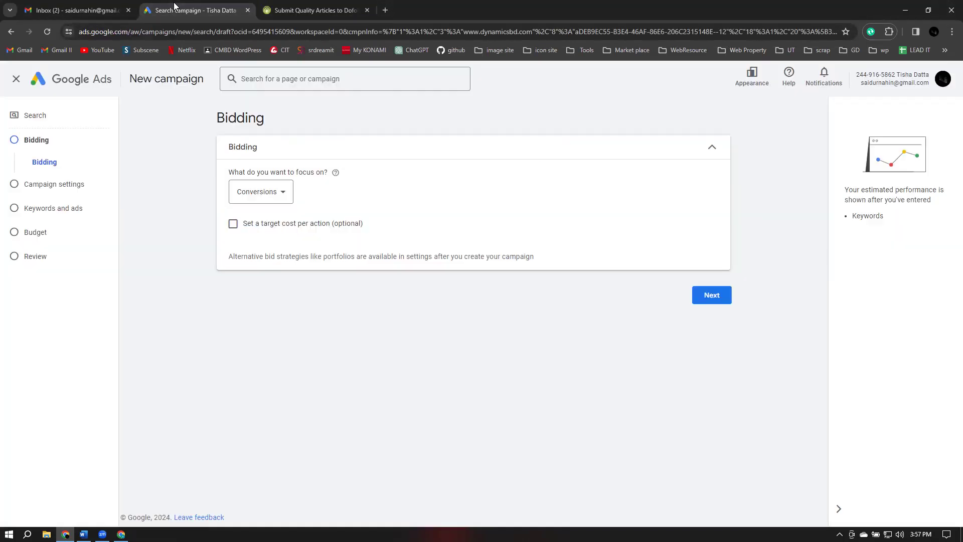
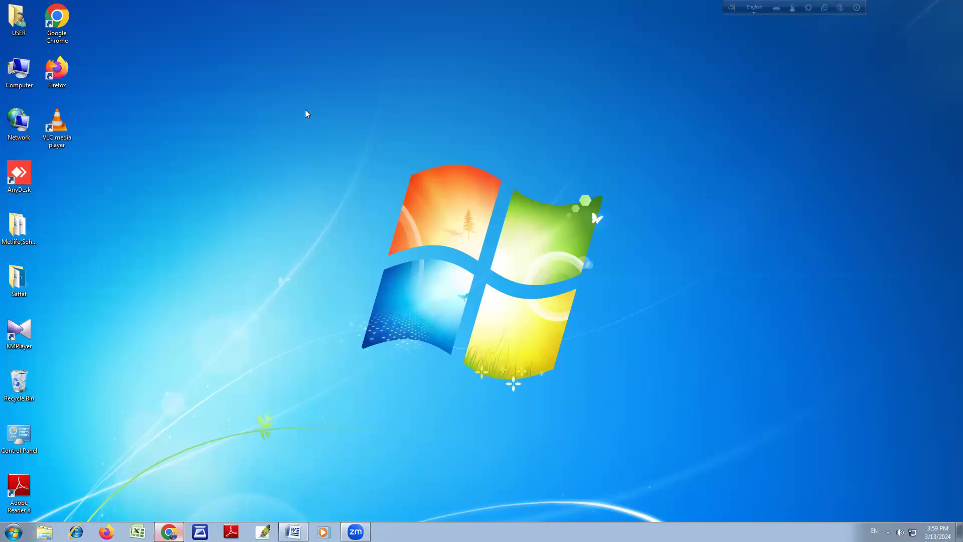
# Review the Fiverr seller eligibility email in its own maximized window, then return to Fiverr.
pyautogui.click(657, 8)
pyautogui.moveTo(194, 256)
pyautogui.mouseDown()
pyautogui.moveTo(180, 237)
pyautogui.moveTo(192, 252)
pyautogui.mouseUp()
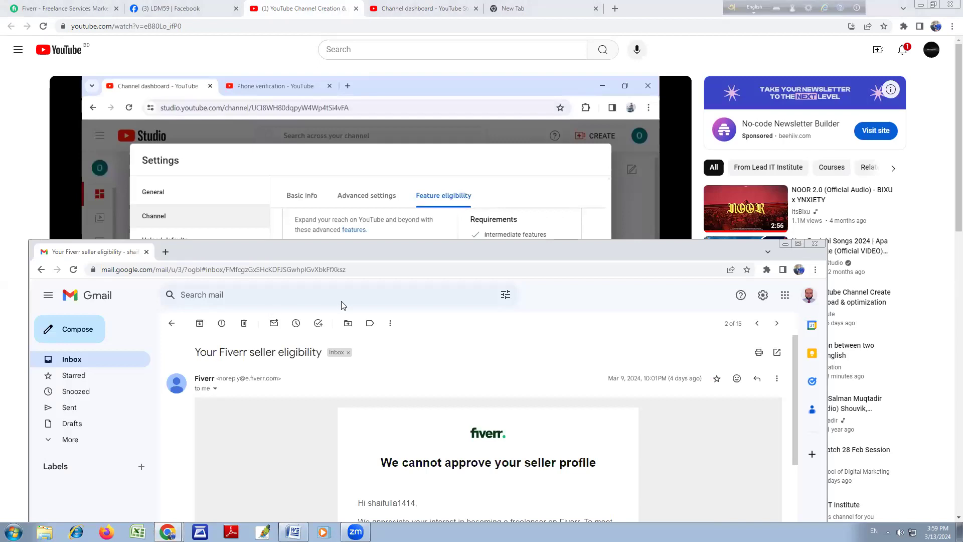
pyautogui.click(798, 244)
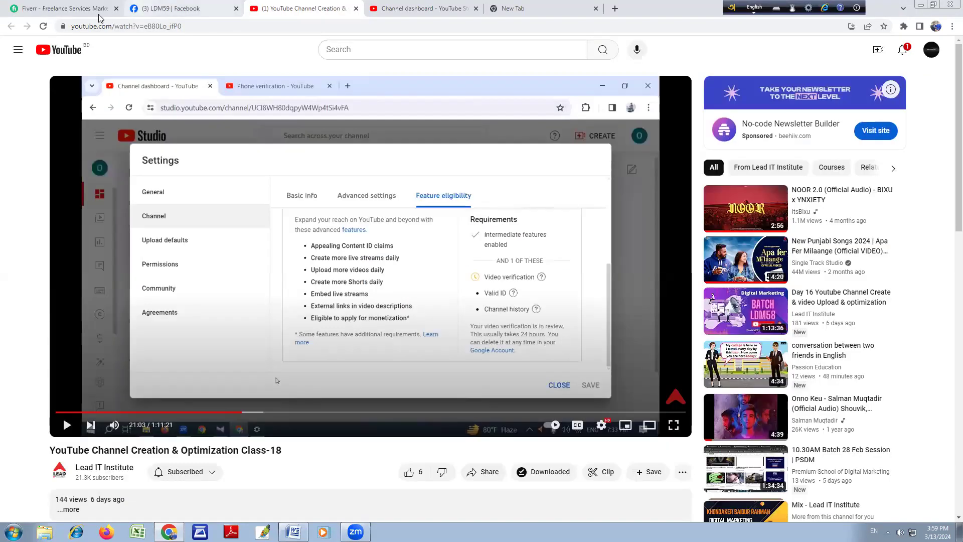
pyautogui.click(65, 8)
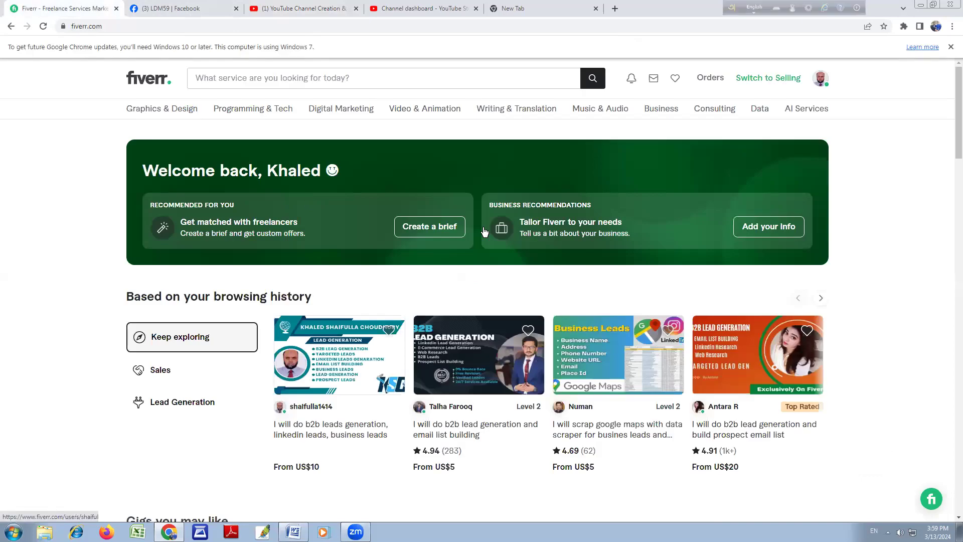
# Dismiss the browser update notice and look over the seller's own Fiverr profile.
pyautogui.click(951, 46)
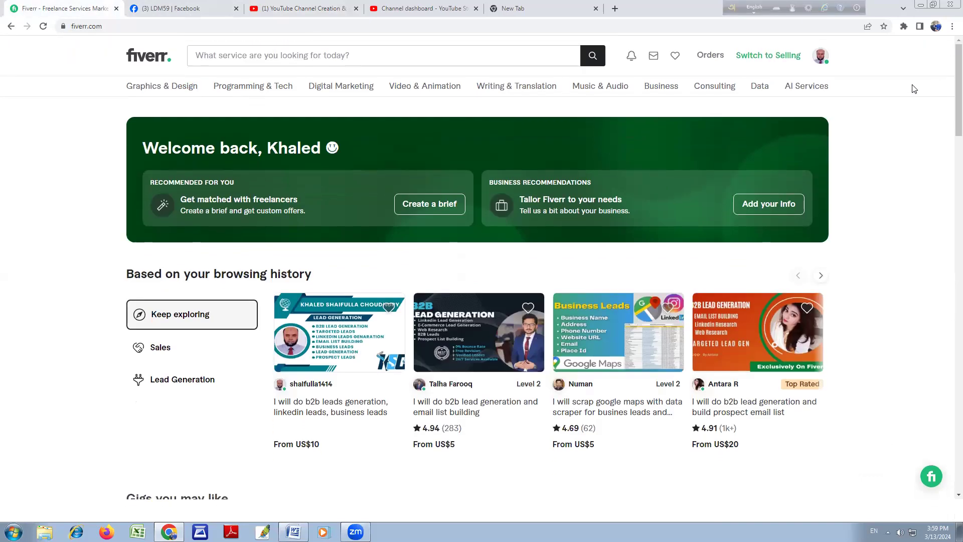
pyautogui.click(820, 59)
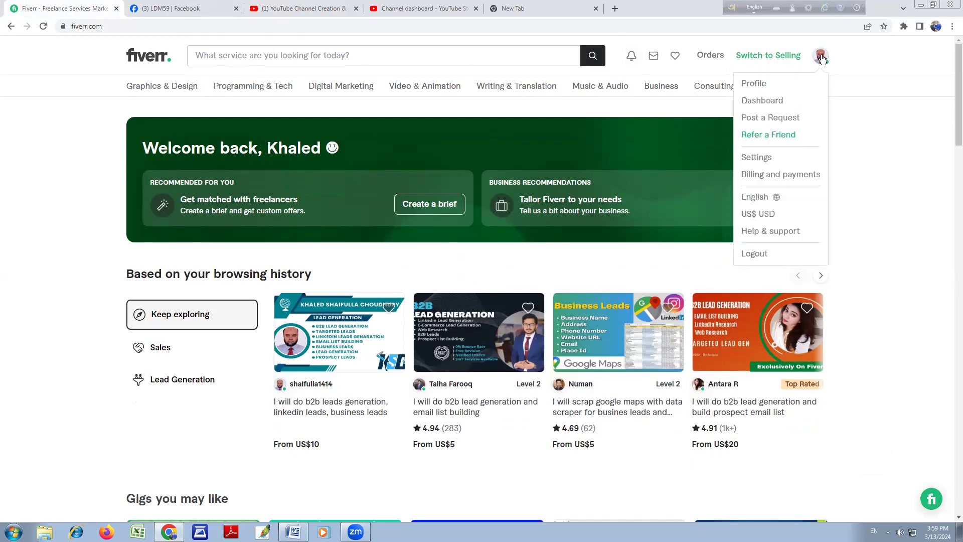
pyautogui.click(747, 84)
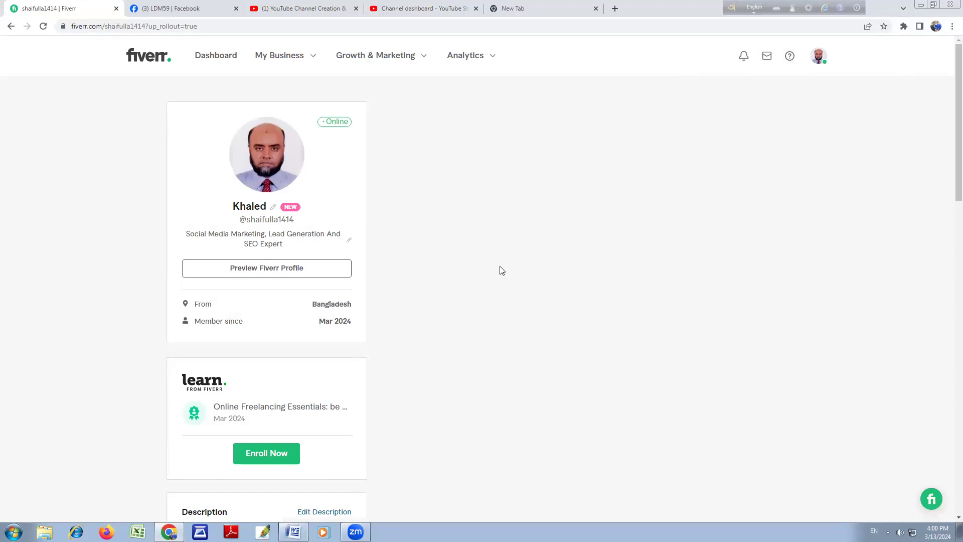
pyautogui.scroll(-8, 501, 270)
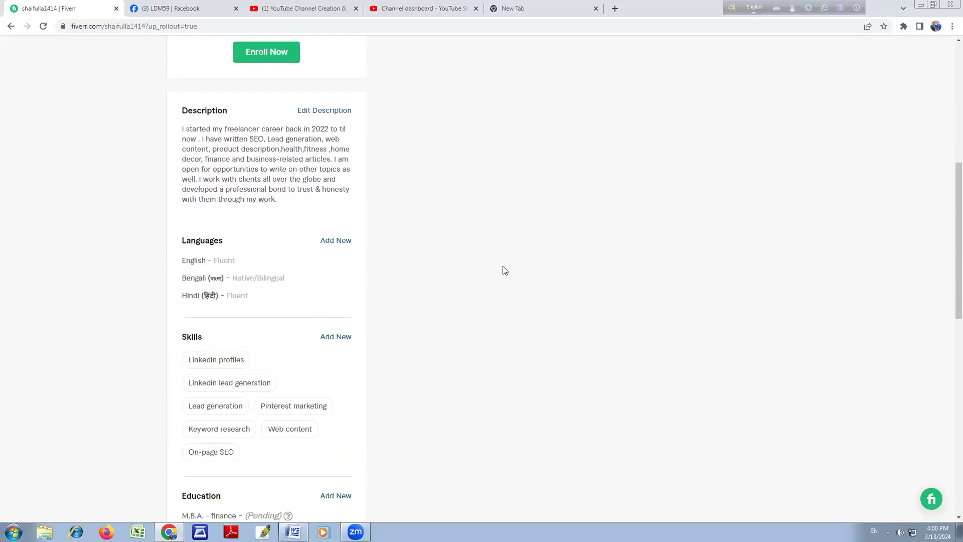
pyautogui.scroll(8, 505, 270)
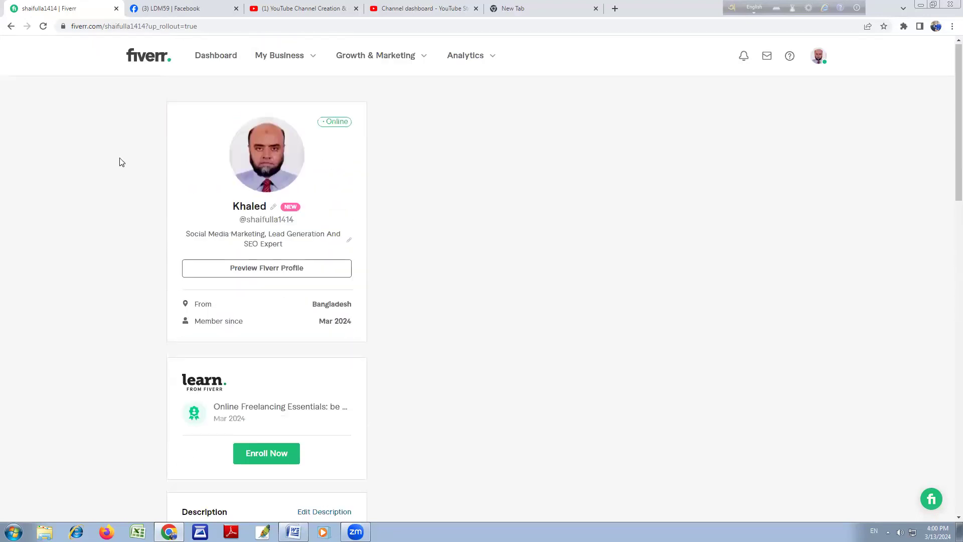
# Scroll to the footer and follow Become a Seller to the Work Your Way page.
pyautogui.click(291, 57)
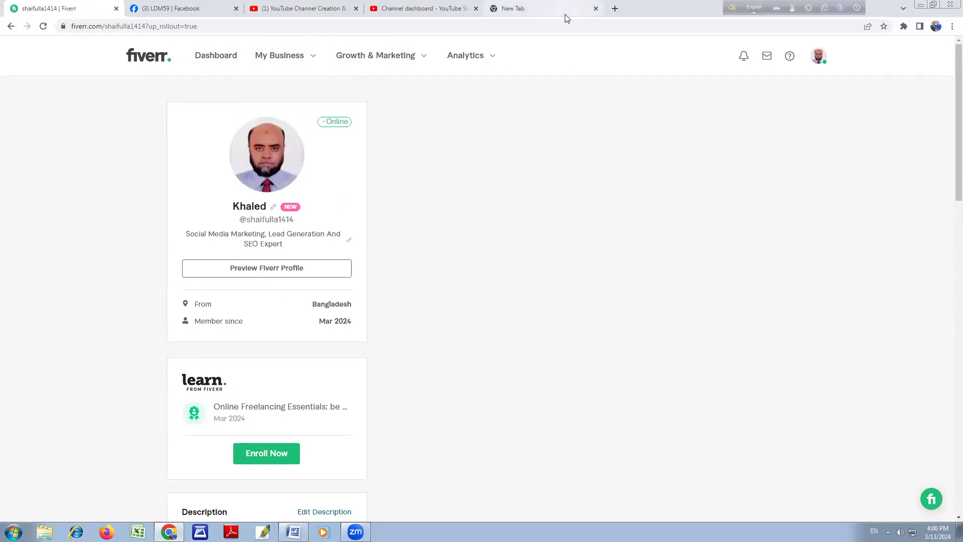
pyautogui.click(818, 57)
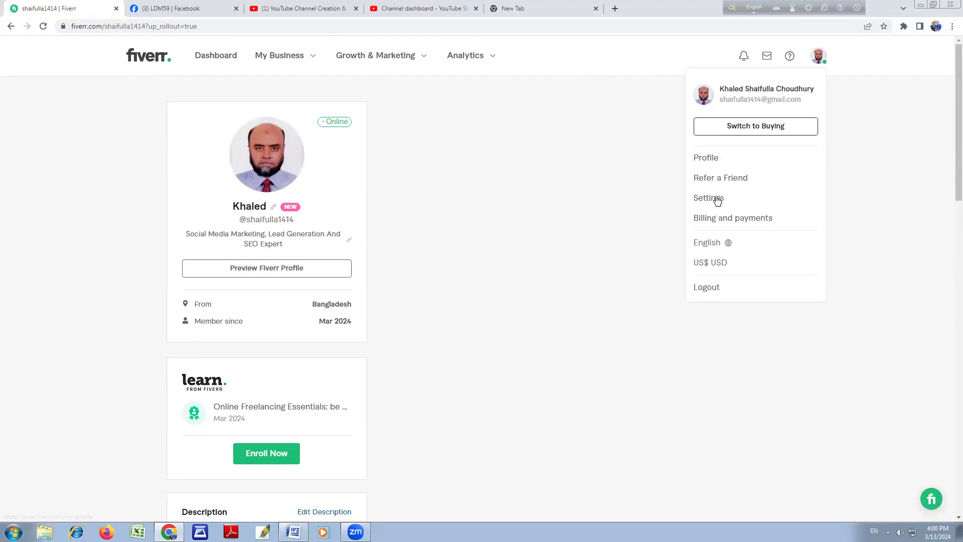
pyautogui.click(561, 233)
pyautogui.scroll(-10, 560, 232)
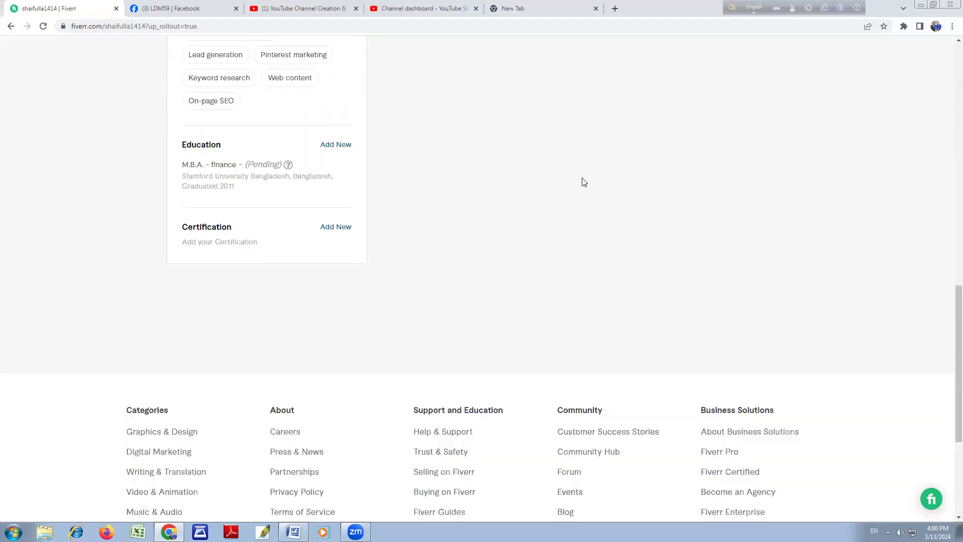
pyautogui.scroll(-4, 584, 182)
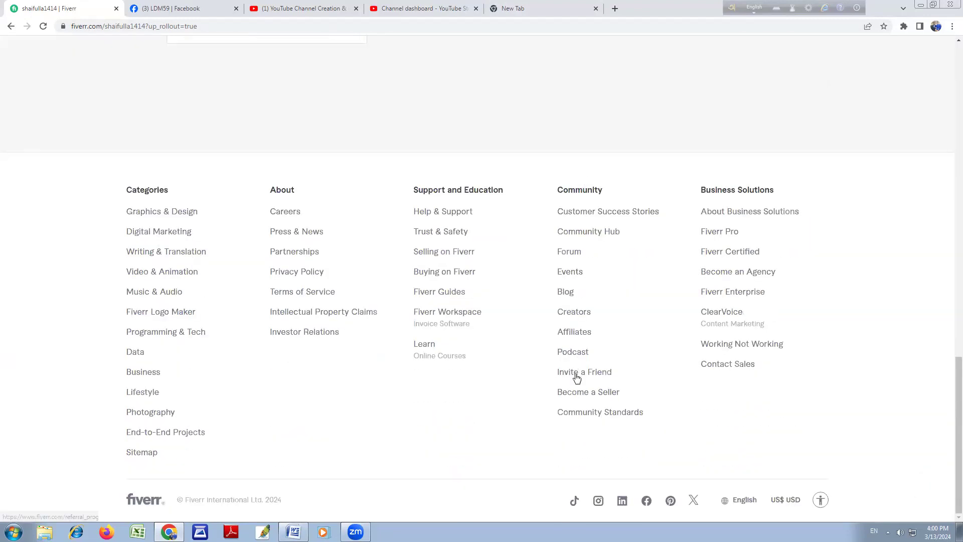
pyautogui.click(574, 395)
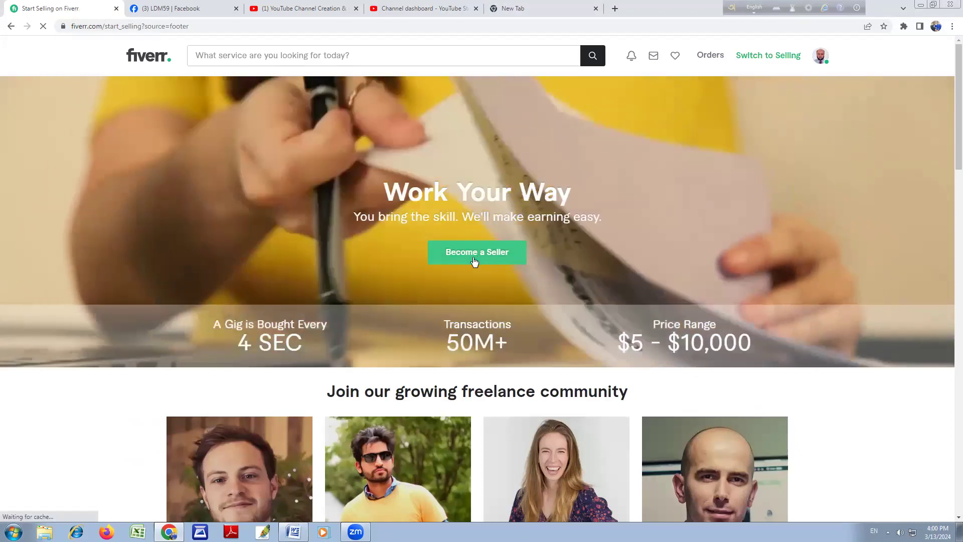
# Start seller onboarding and move past the profile tips and things-to-avoid screens to Personal Info.
pyautogui.click(473, 262)
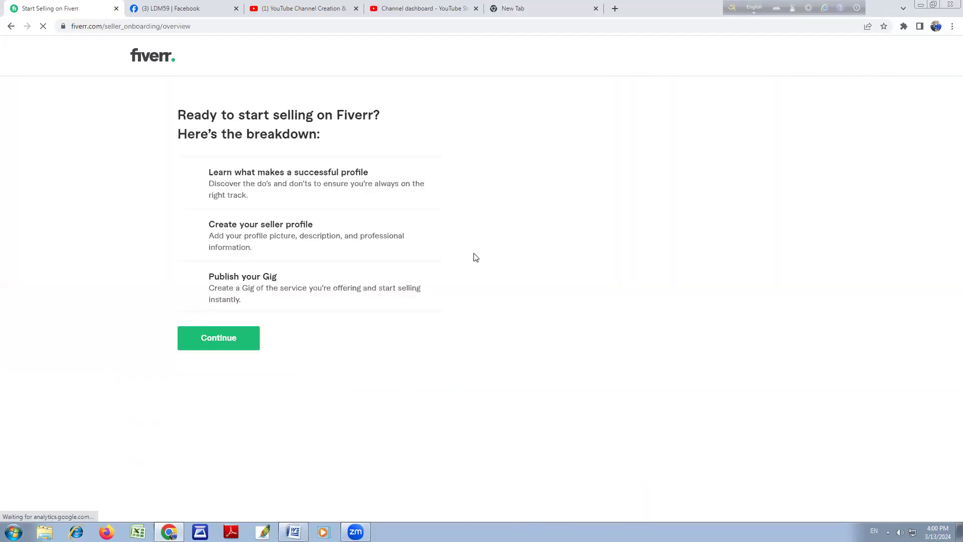
pyautogui.click(189, 332)
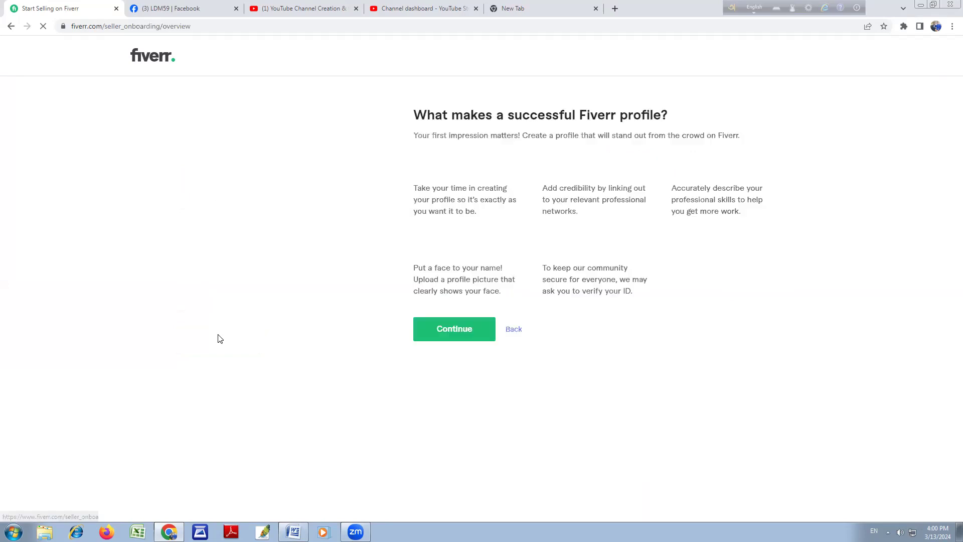
pyautogui.click(441, 333)
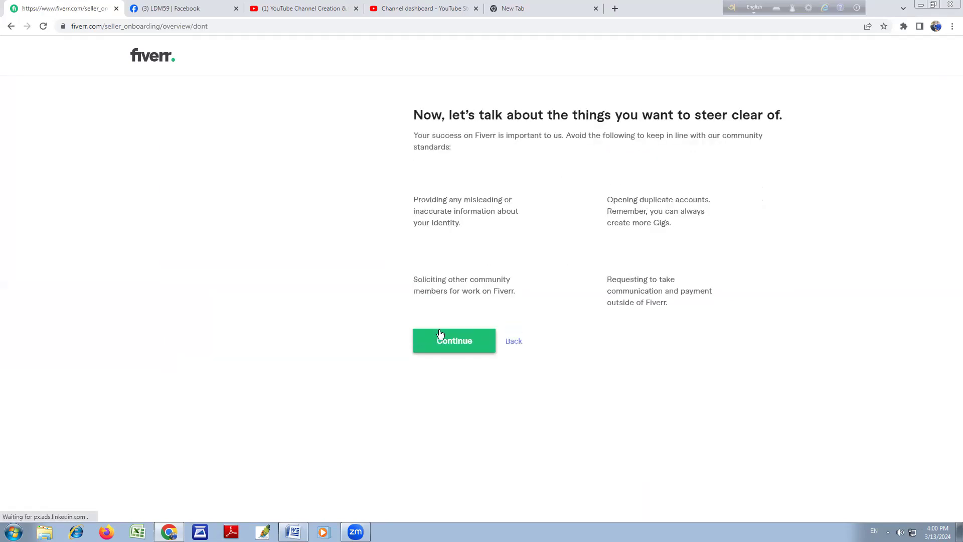
pyautogui.click(460, 345)
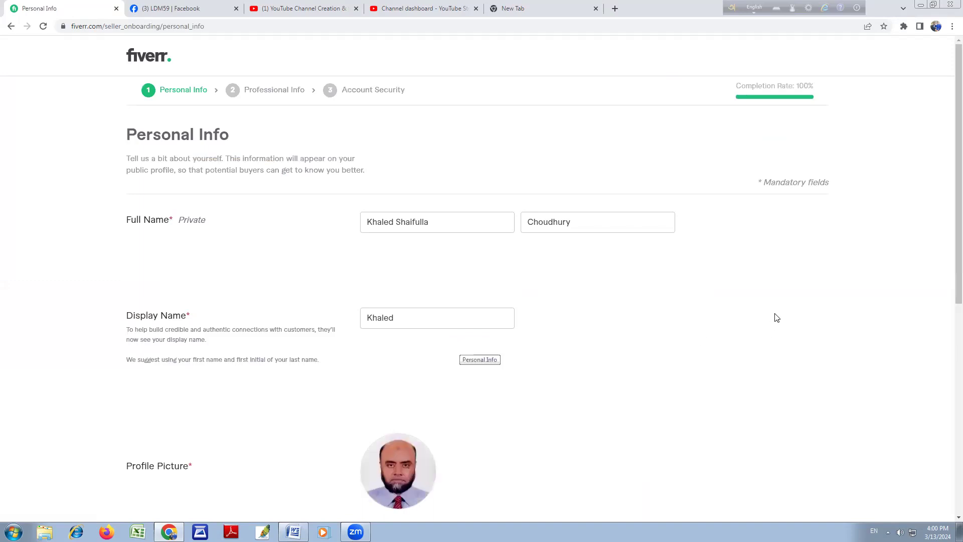
# Review the Personal Info form and preview the Professional Info step.
pyautogui.scroll(-2, 776, 317)
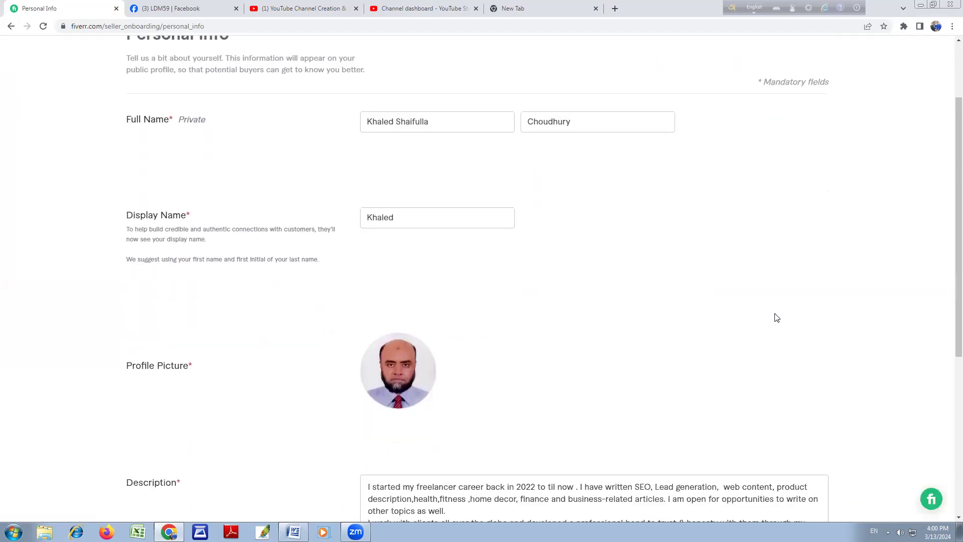
pyautogui.scroll(-6, 776, 318)
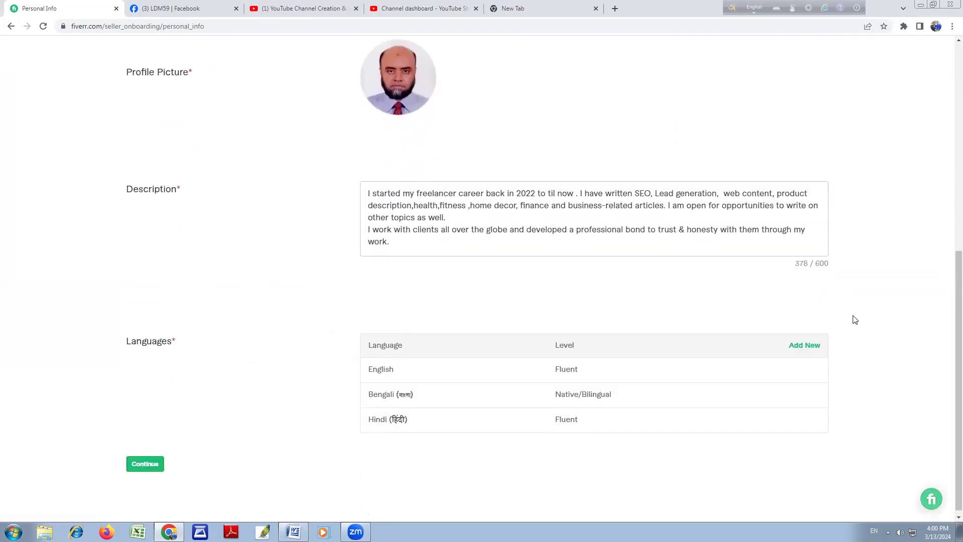
pyautogui.click(149, 468)
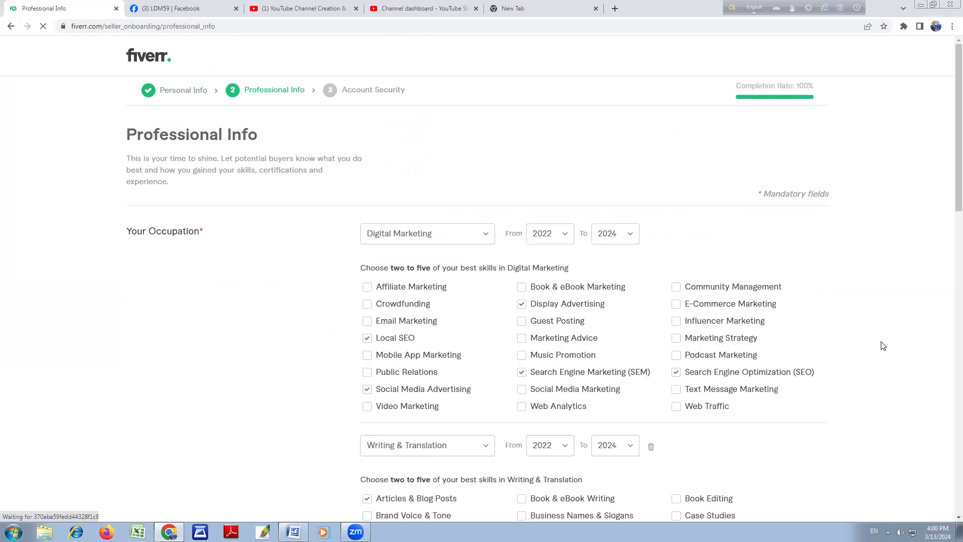
pyautogui.scroll(-4, 882, 345)
pyautogui.scroll(-5, 883, 345)
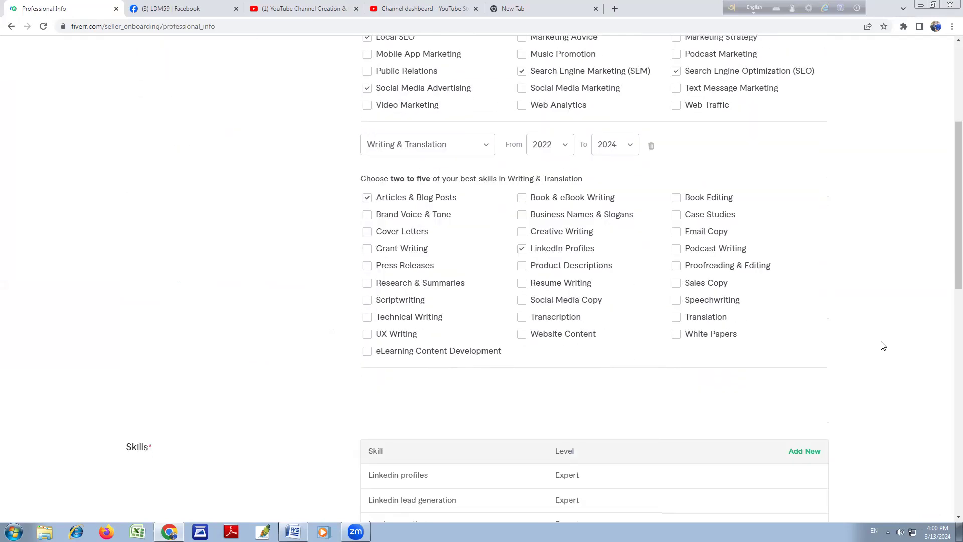
pyautogui.scroll(9, 883, 344)
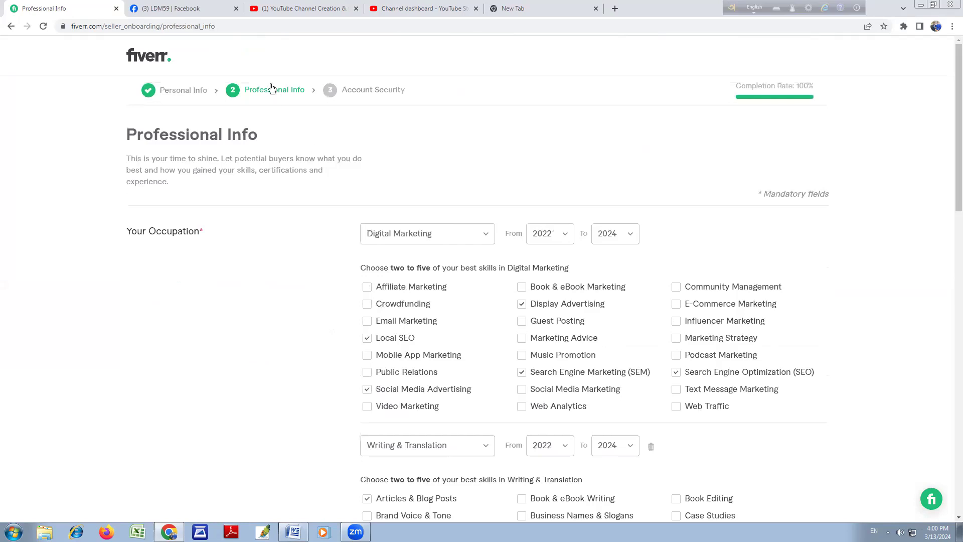
# Go back to Personal Info, check the description text, and submit it.
pyautogui.click(189, 91)
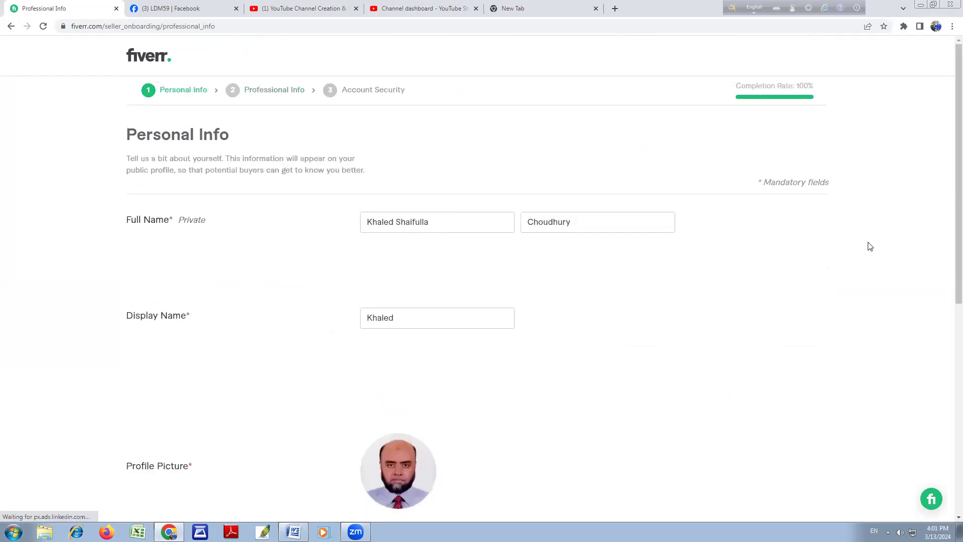
pyautogui.scroll(-7, 679, 348)
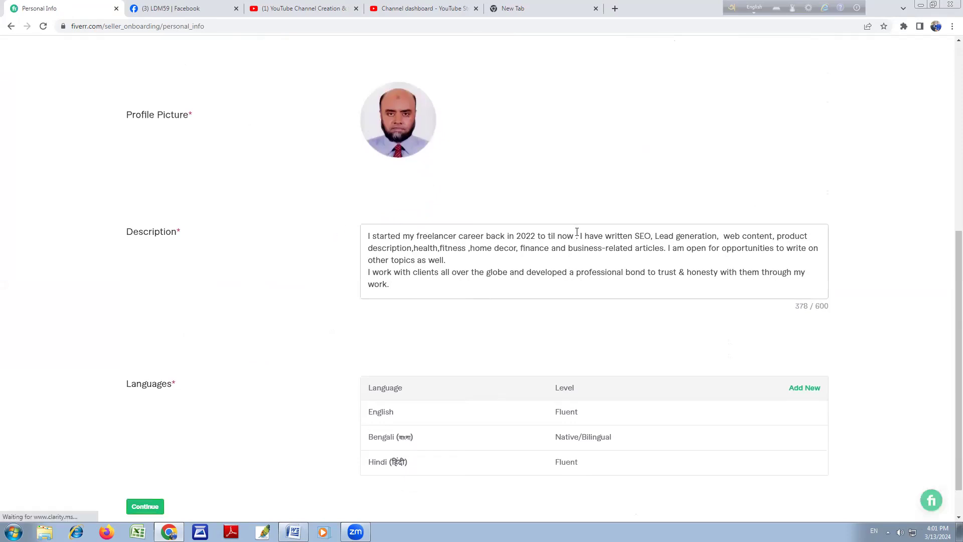
pyautogui.moveTo(577, 236)
pyautogui.mouseDown()
pyautogui.moveTo(802, 238)
pyautogui.moveTo(353, 276)
pyautogui.moveTo(397, 248)
pyautogui.moveTo(807, 248)
pyautogui.moveTo(787, 261)
pyautogui.moveTo(490, 235)
pyautogui.moveTo(446, 259)
pyautogui.mouseUp()
pyautogui.scroll(-1, 410, 271)
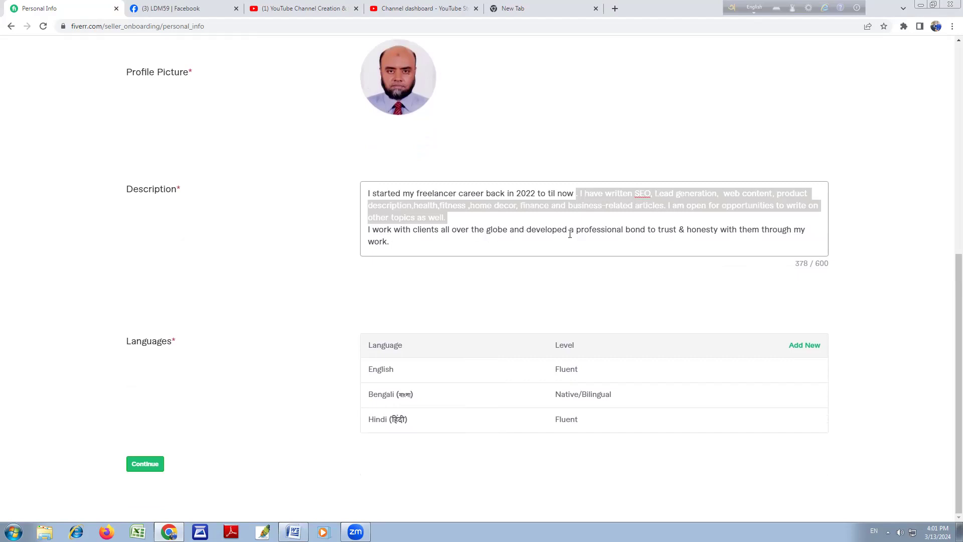
pyautogui.click(706, 234)
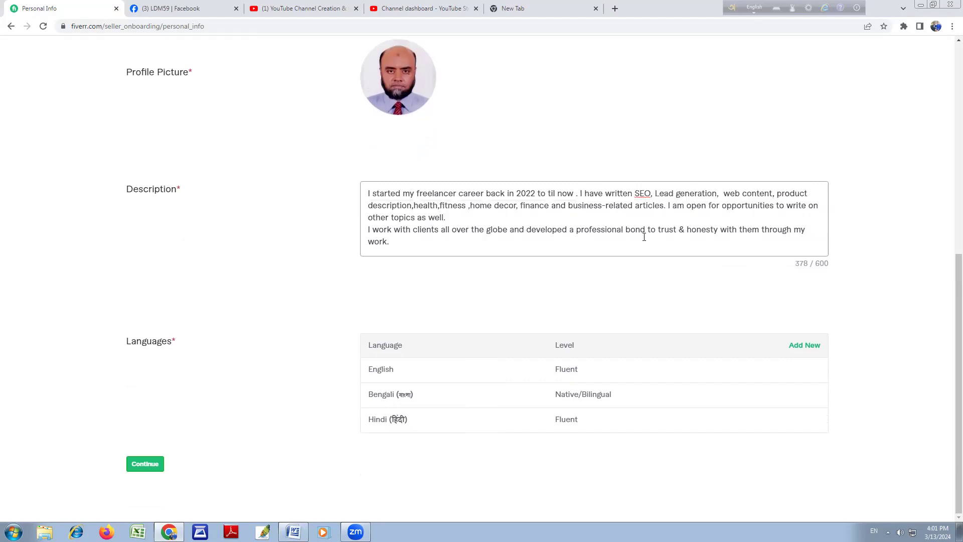
pyautogui.click(140, 464)
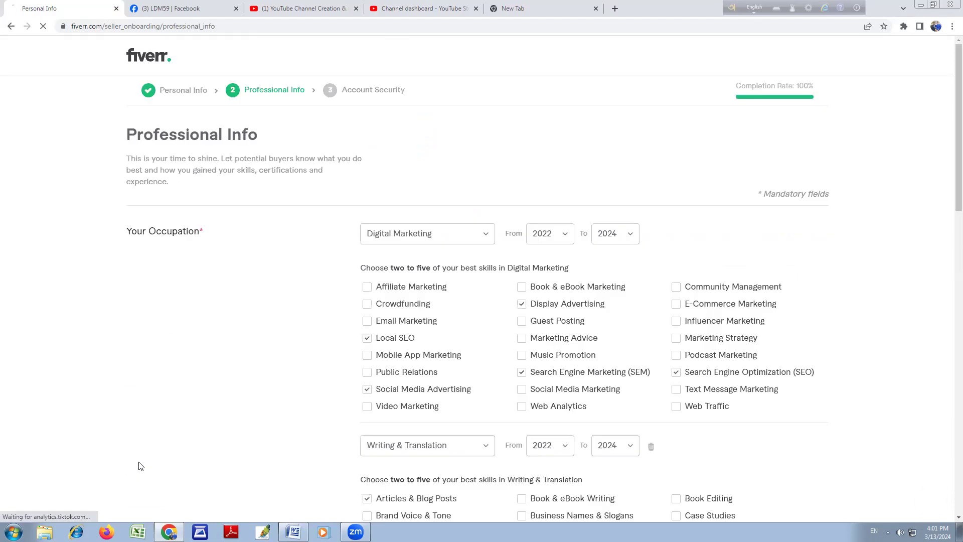
# Review and submit Professional Info to reach the Account Security step.
pyautogui.scroll(-1, 159, 323)
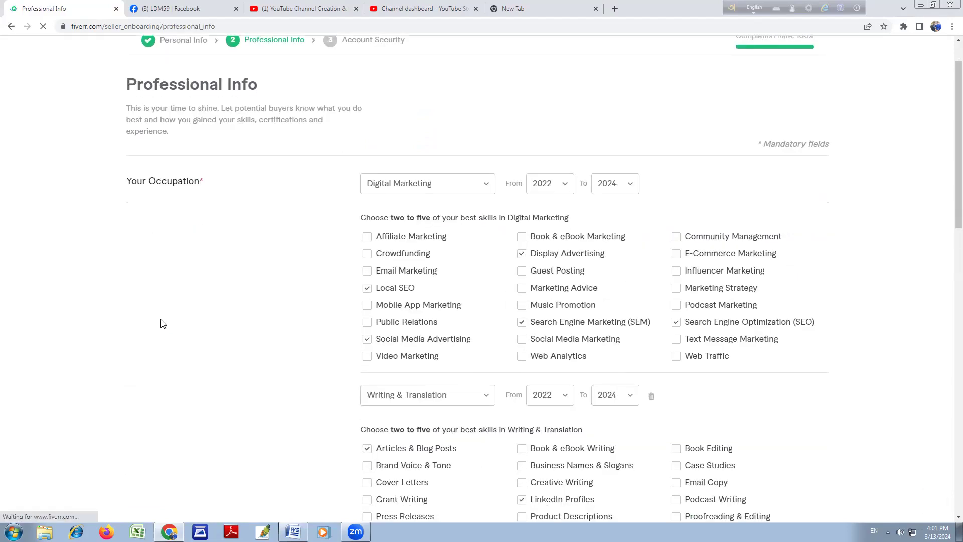
pyautogui.scroll(-7, 200, 321)
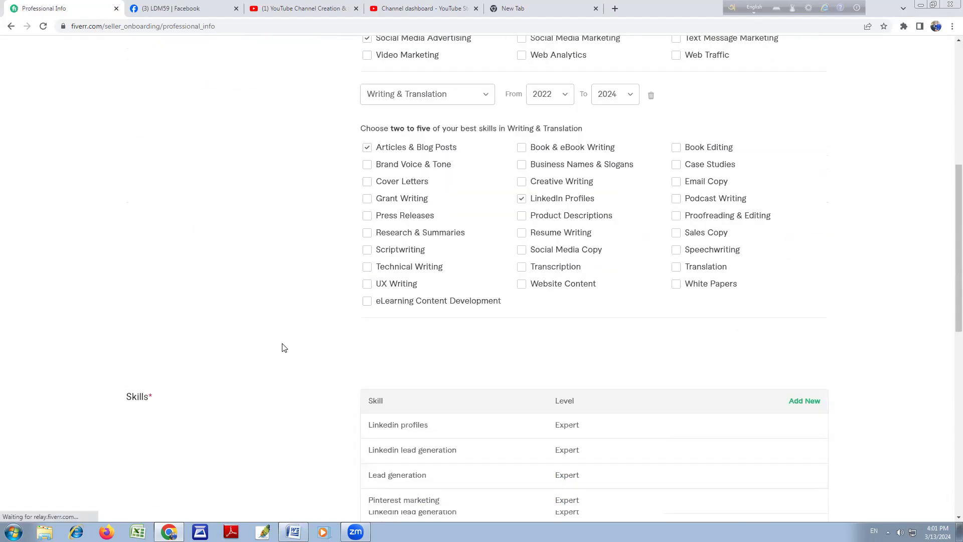
pyautogui.scroll(-3, 284, 347)
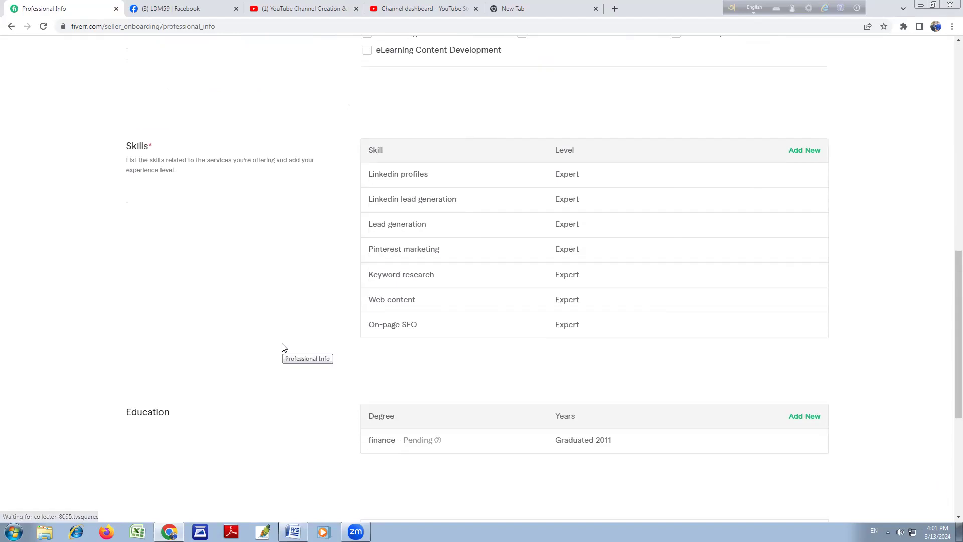
pyautogui.scroll(-5, 284, 347)
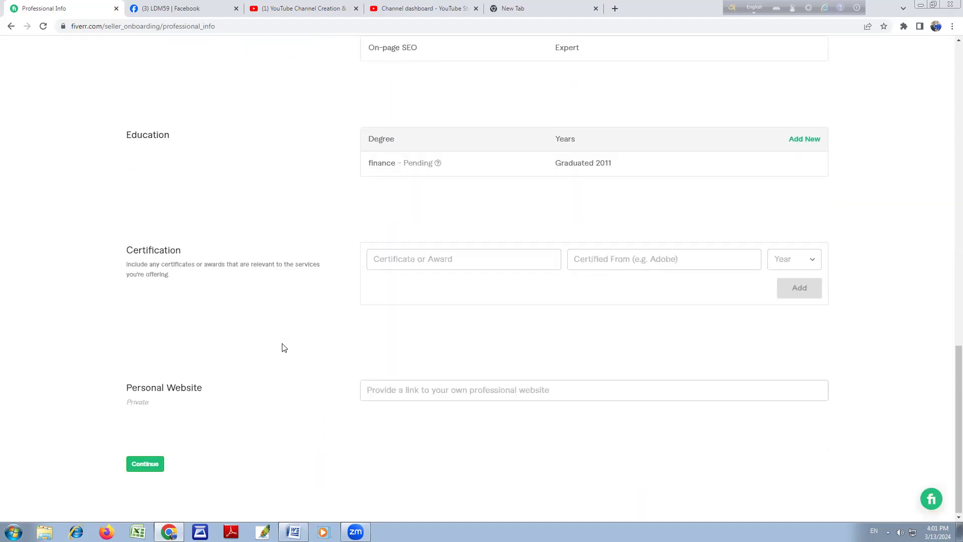
pyautogui.click(144, 462)
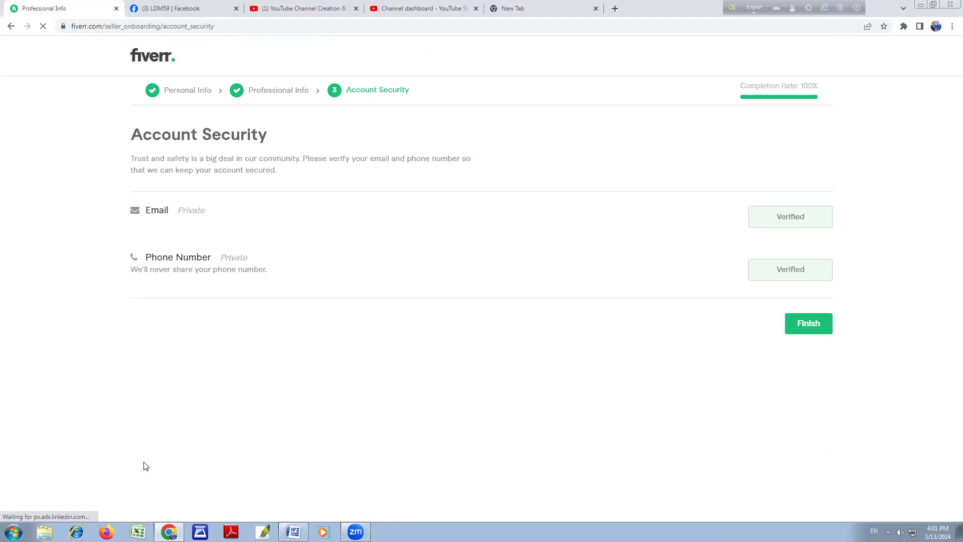
# Finish onboarding, dismiss 'Your seller profile is all set!', and check the approved-sellers banner.
pyautogui.click(811, 329)
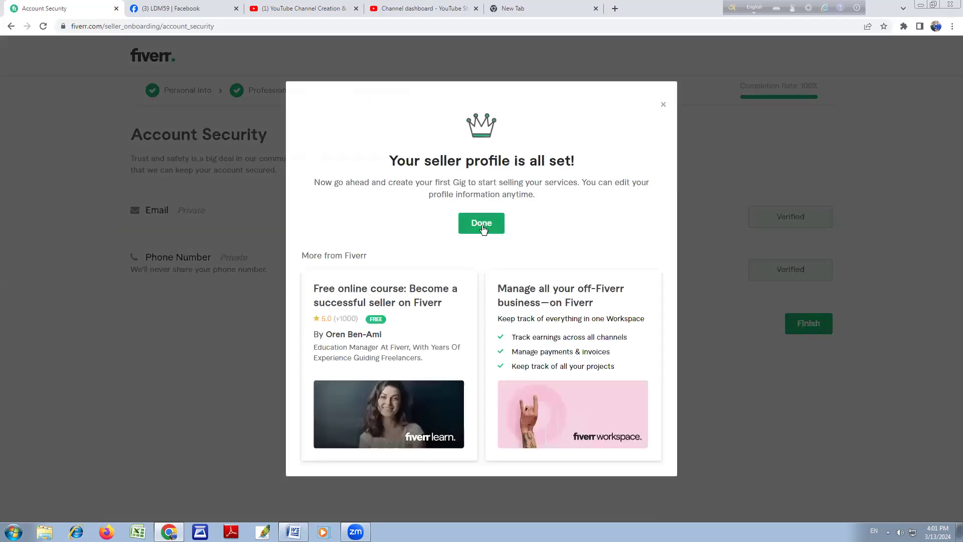
pyautogui.click(481, 224)
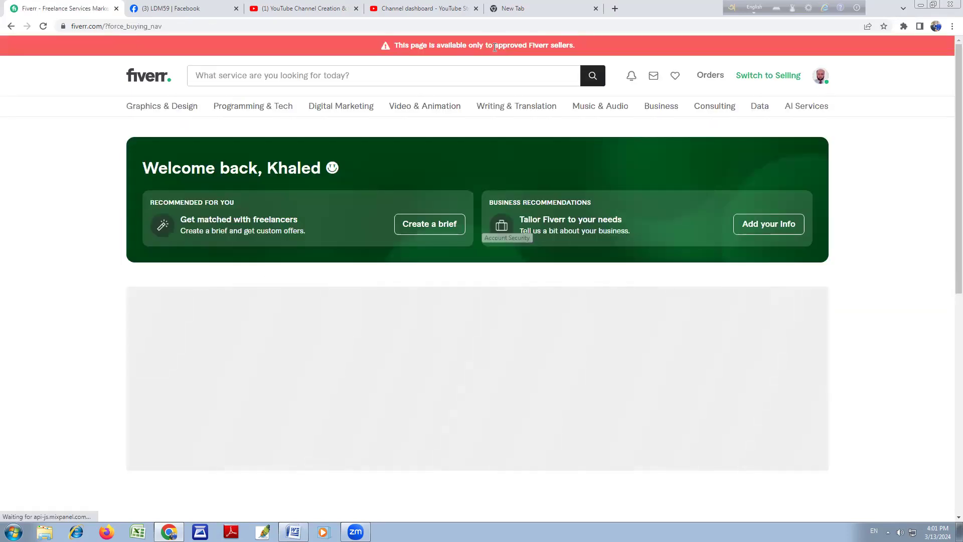
pyautogui.moveTo(507, 48); pyautogui.dragTo(572, 46)
pyautogui.click(883, 241)
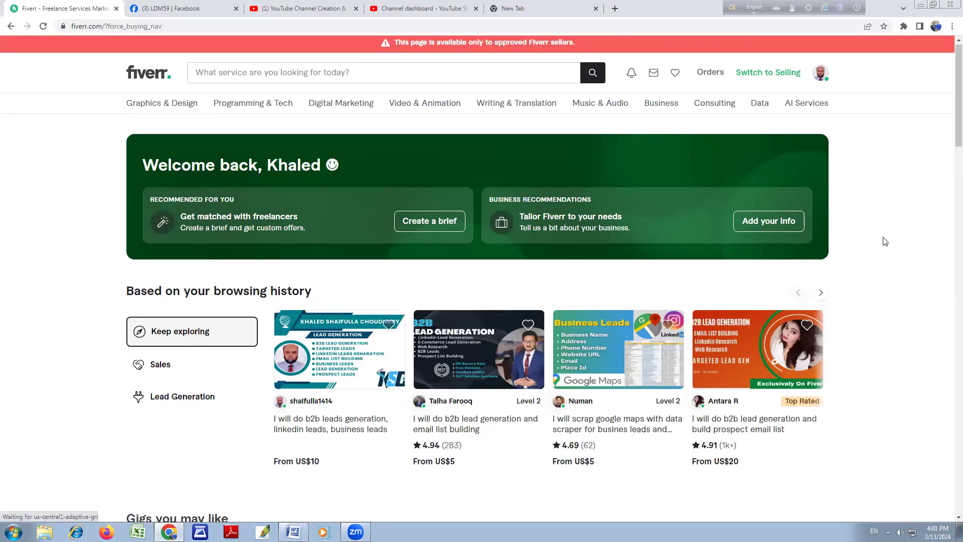
pyautogui.scroll(-20, 885, 242)
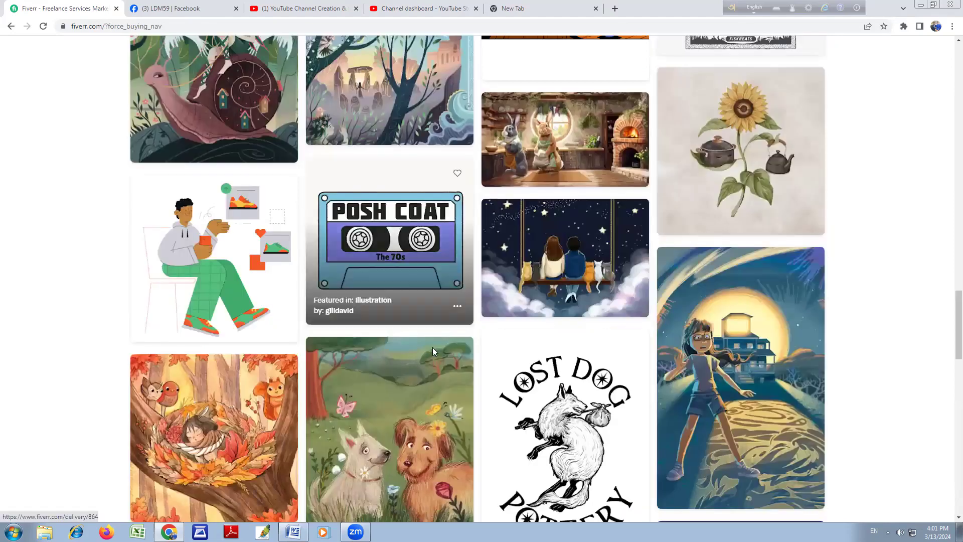
pyautogui.scroll(7, 846, 269)
# Open the first b2b leads generation gig from browsing history in a new tab.
pyautogui.scroll(20, 853, 265)
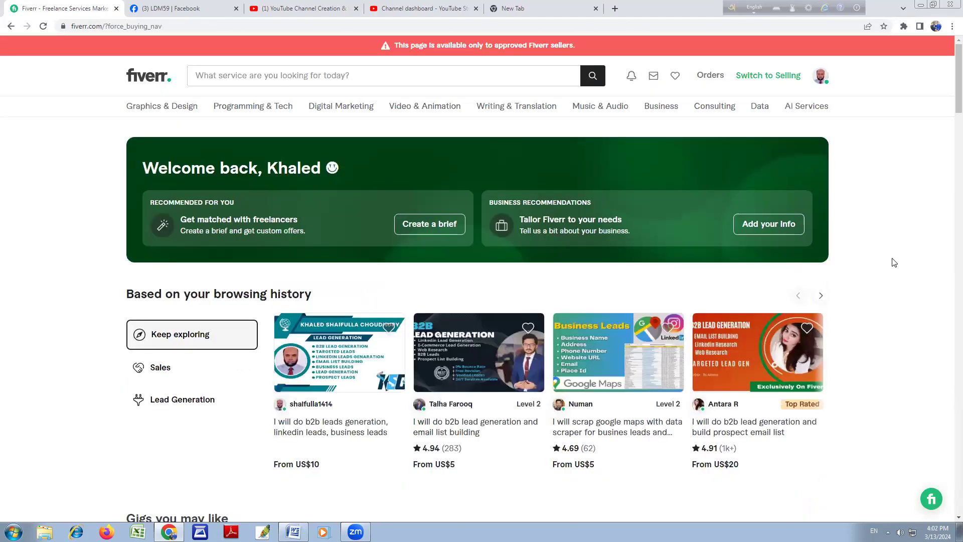
pyautogui.scroll(-8, 897, 263)
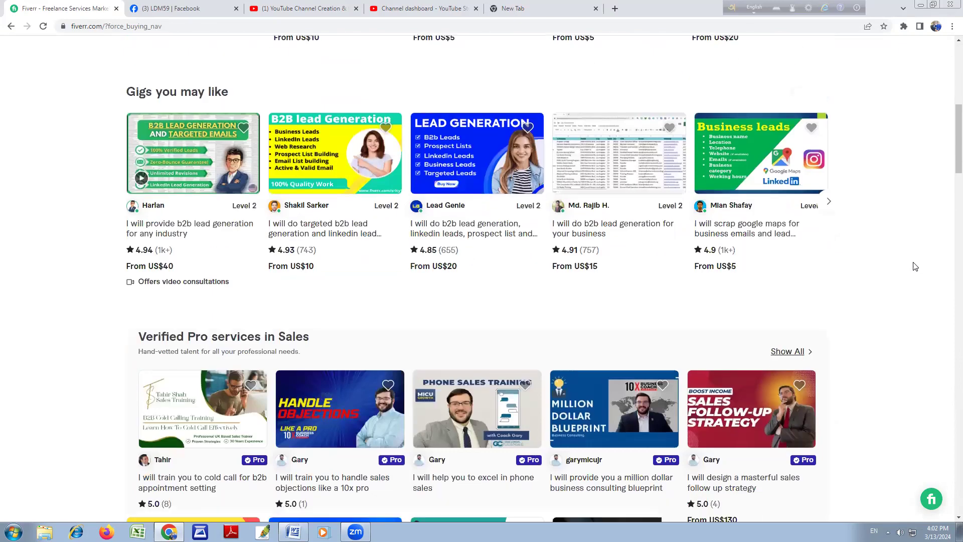
pyautogui.scroll(-9, 914, 266)
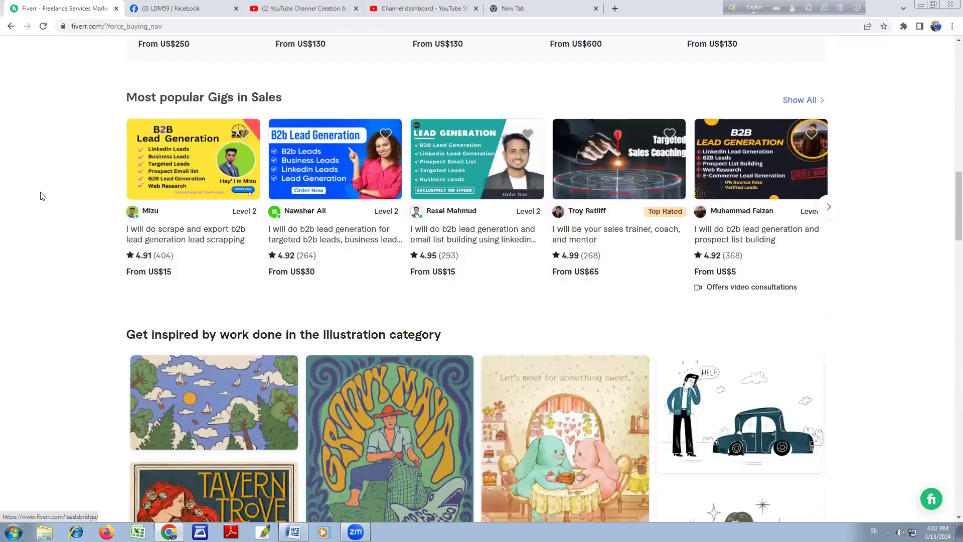
pyautogui.scroll(17, 42, 196)
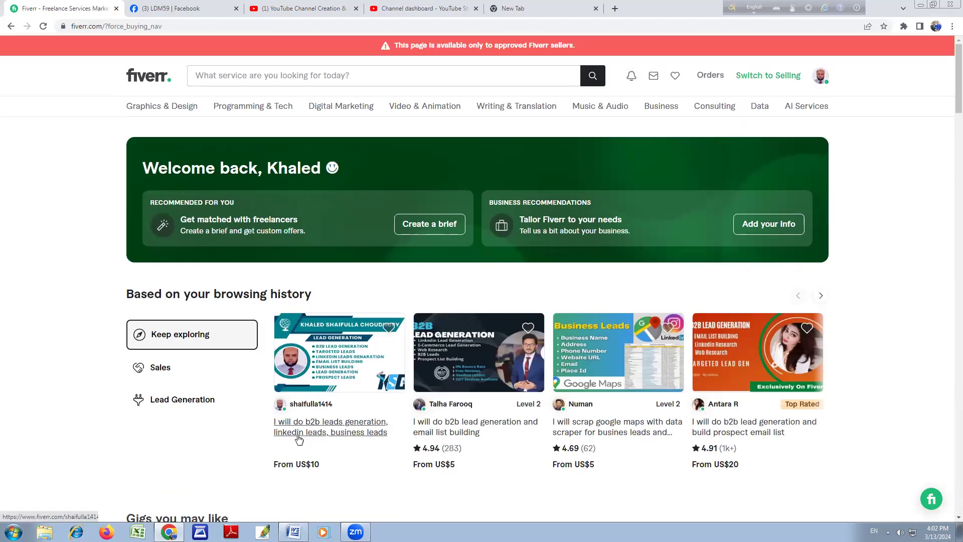
pyautogui.rightClick(323, 432)
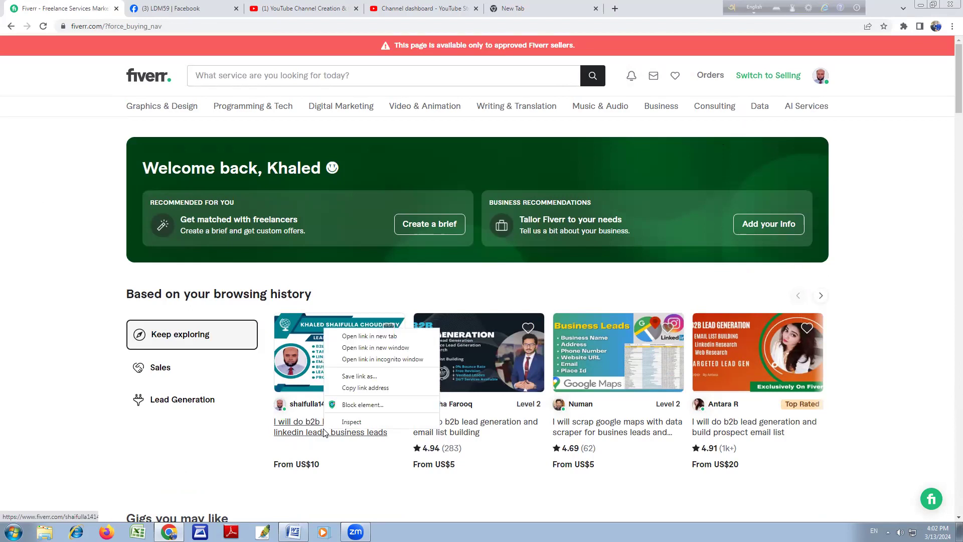
pyautogui.click(364, 336)
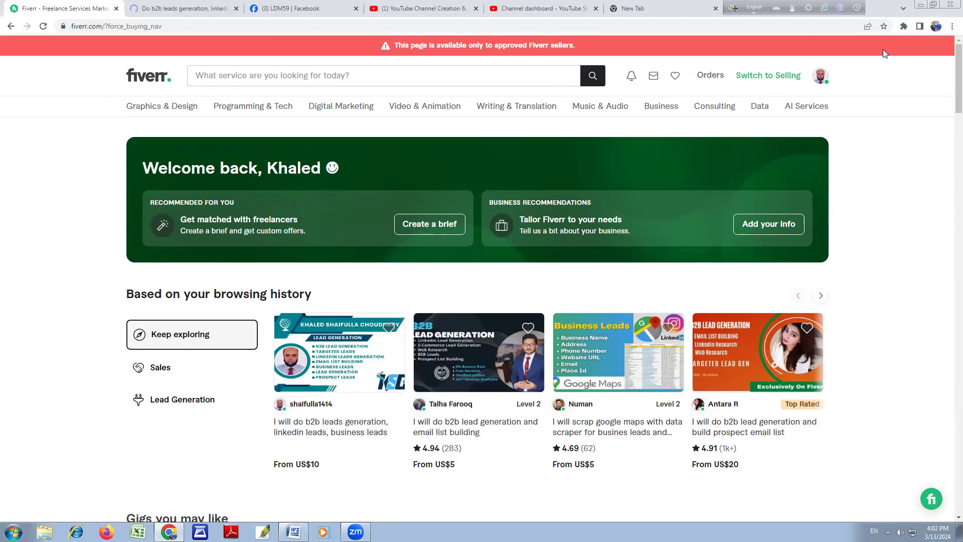
pyautogui.click(822, 80)
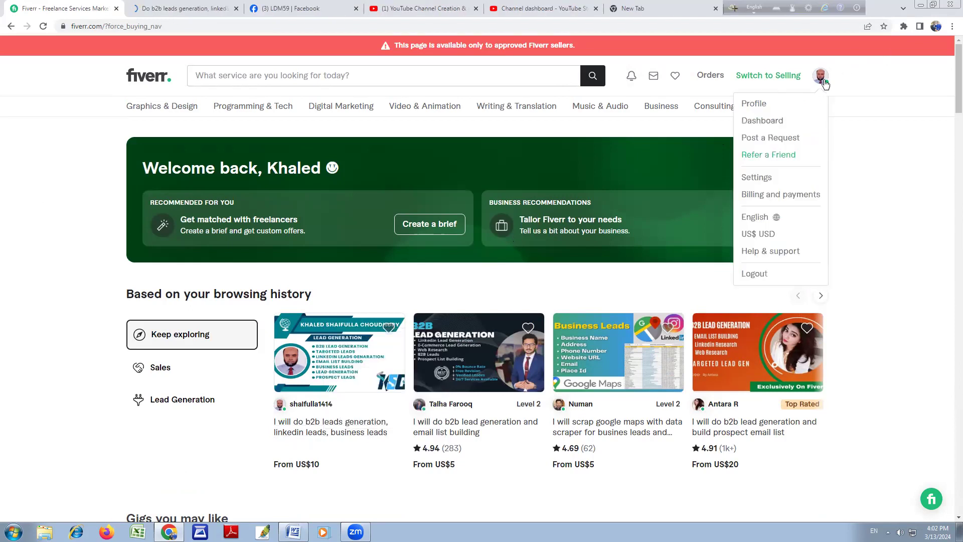
# Open the seller's own profile and scroll past skills, M.B.A. education and certifications to the footer.
pyautogui.click(758, 103)
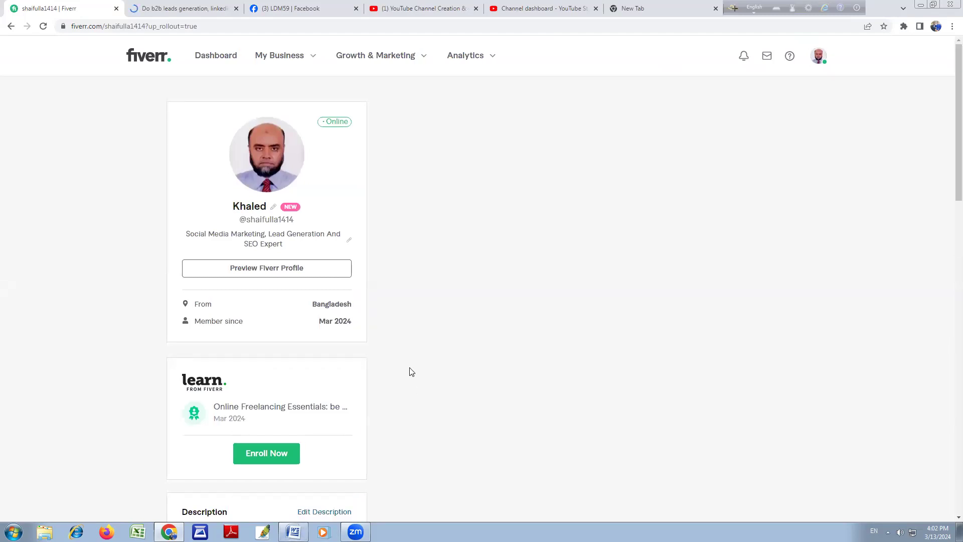
pyautogui.scroll(-5, 486, 359)
pyautogui.scroll(-5, 602, 351)
pyautogui.scroll(-2, 556, 356)
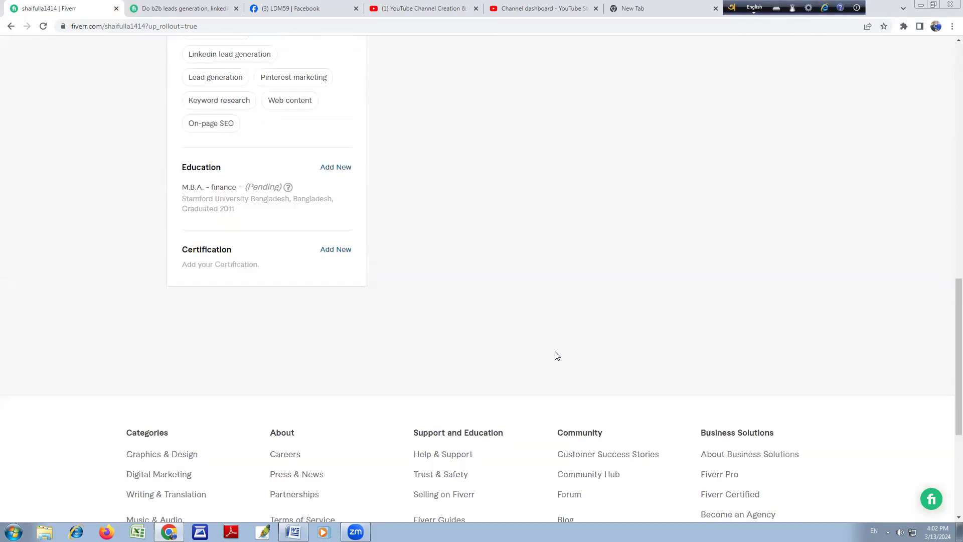
pyautogui.scroll(-2, 556, 356)
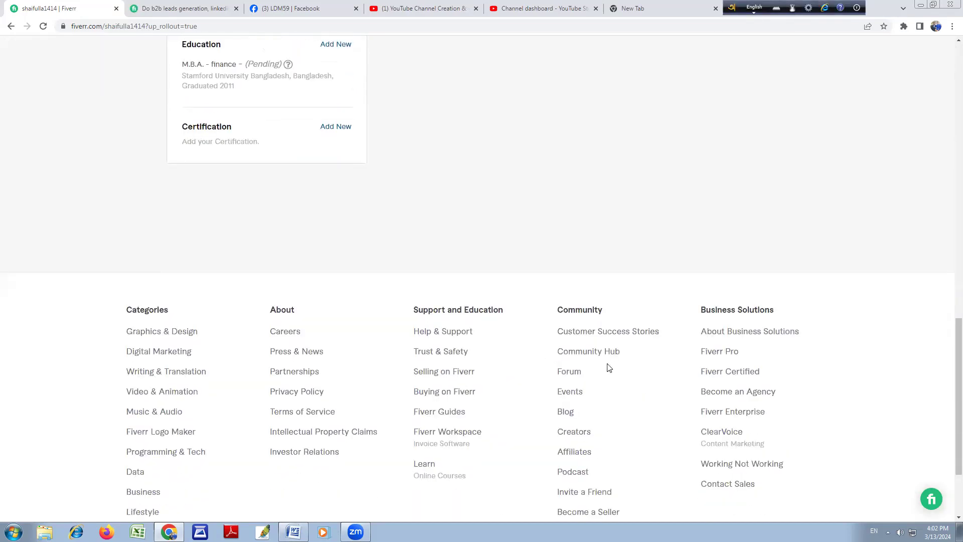
# In the Help Center, read the Selling on Fiverr category to its end and choose Contact us.
pyautogui.click(436, 331)
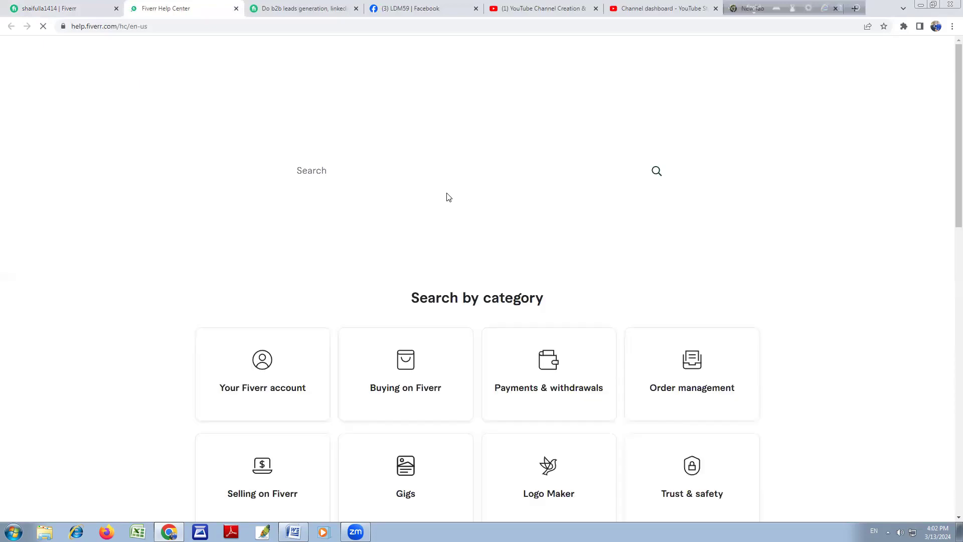
pyautogui.scroll(-2, 451, 330)
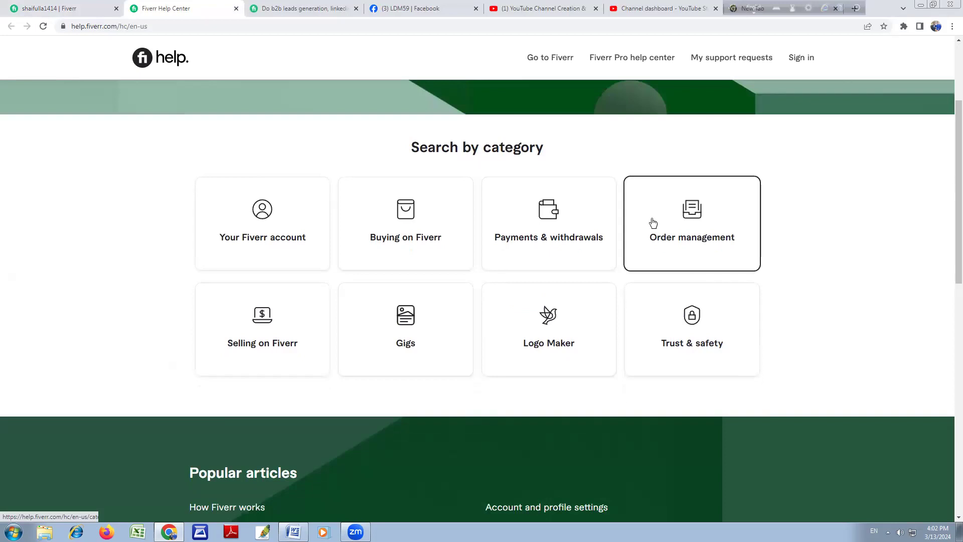
pyautogui.click(259, 325)
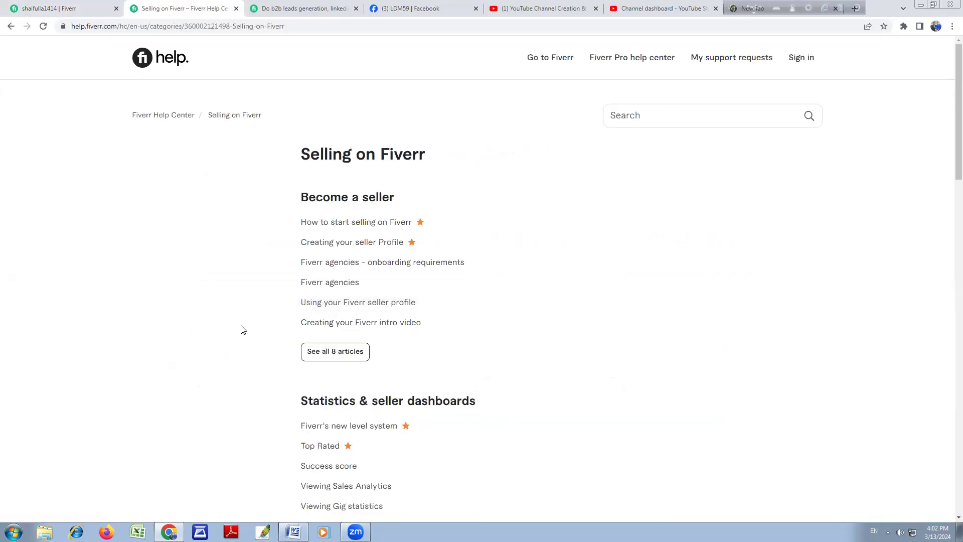
pyautogui.scroll(-5, 273, 299)
pyautogui.scroll(-3, 243, 299)
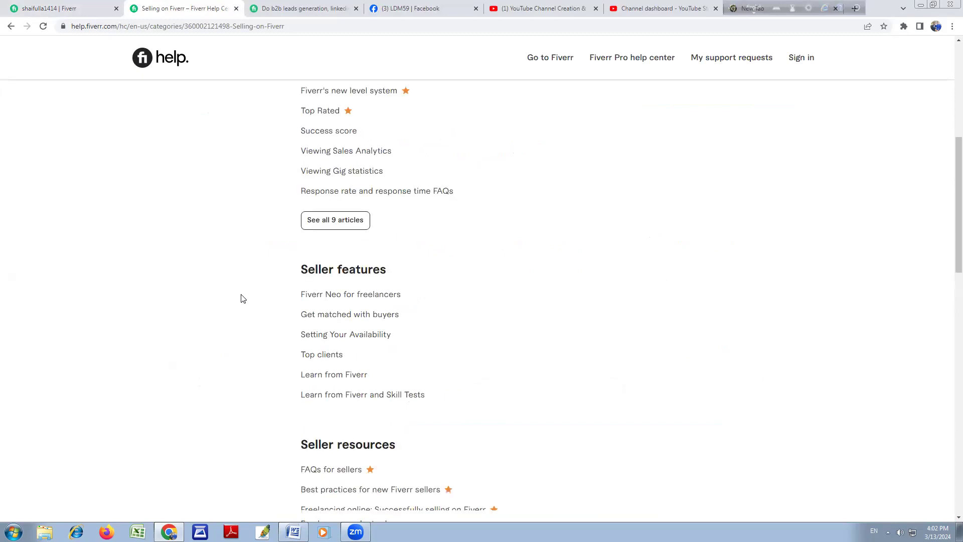
pyautogui.scroll(-11, 243, 299)
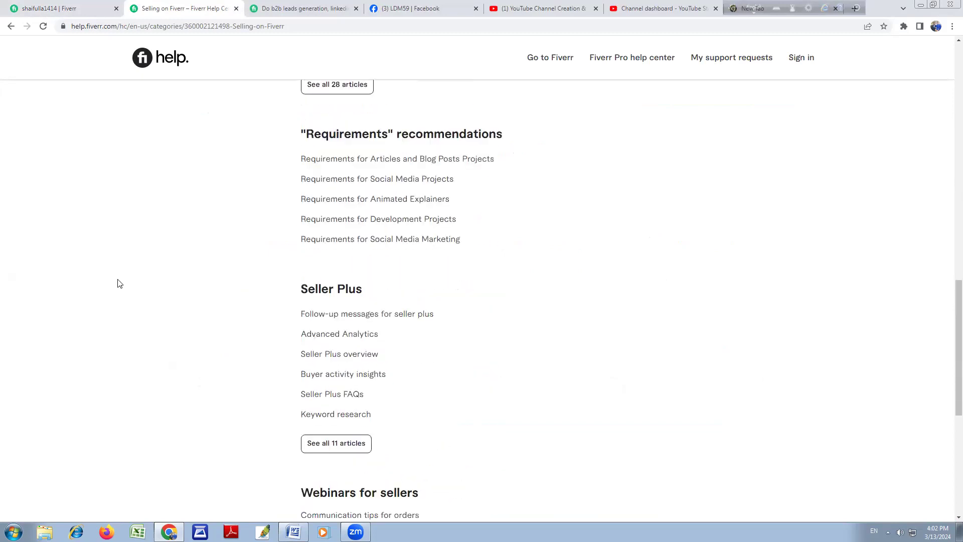
pyautogui.scroll(-3, 126, 299)
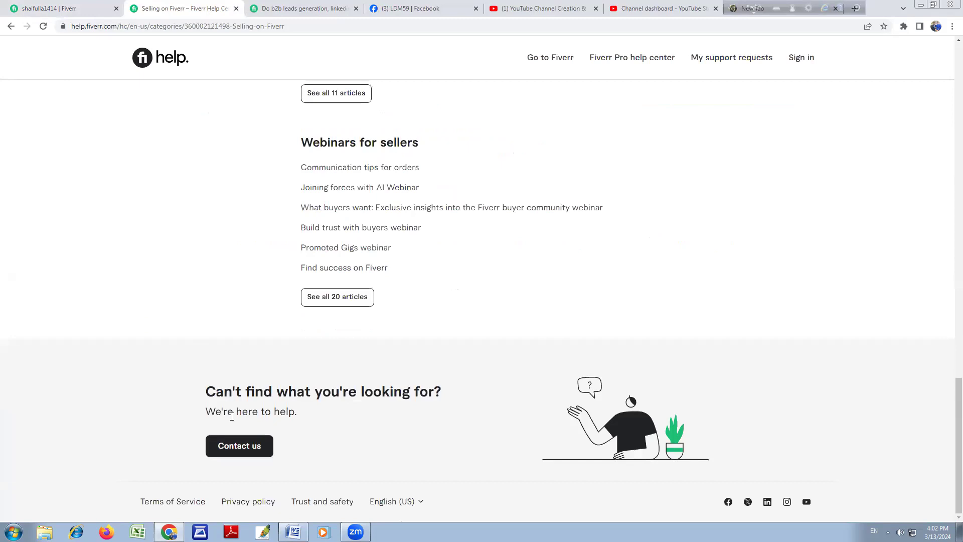
pyautogui.click(239, 447)
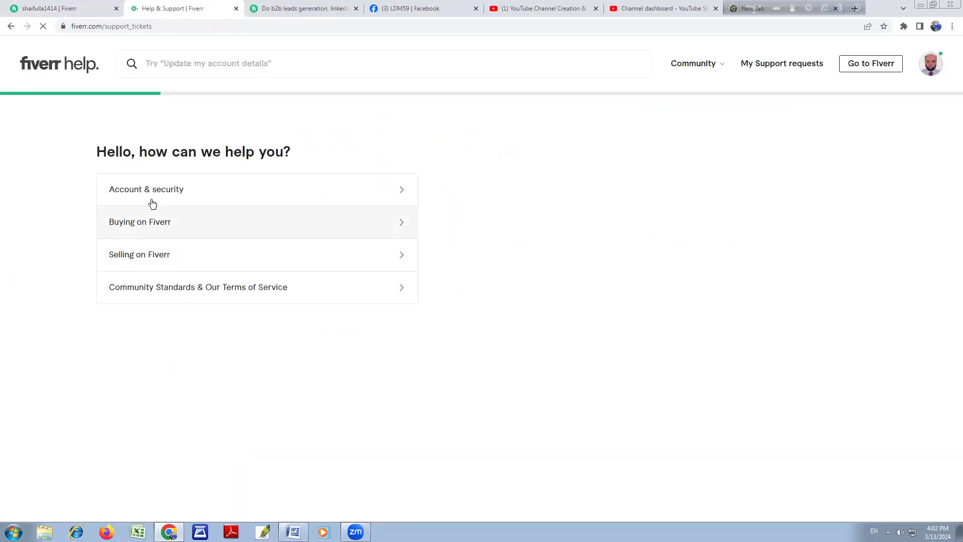
# Choose Account & security > Account issues > Account was disabled, confirm status Active, then request further help.
pyautogui.click(232, 190)
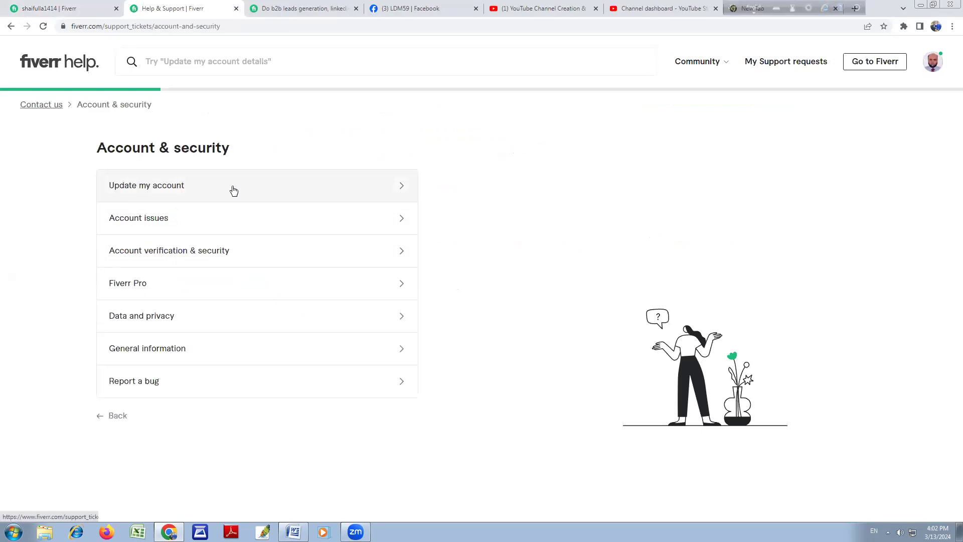
pyautogui.click(179, 216)
pyautogui.click(169, 221)
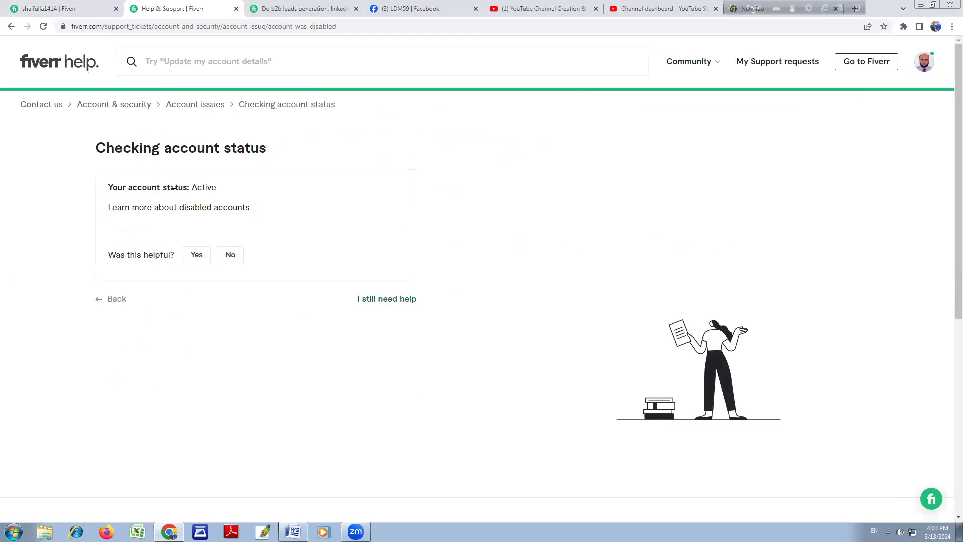
pyautogui.moveTo(188, 188); pyautogui.dragTo(322, 180)
pyautogui.click(391, 301)
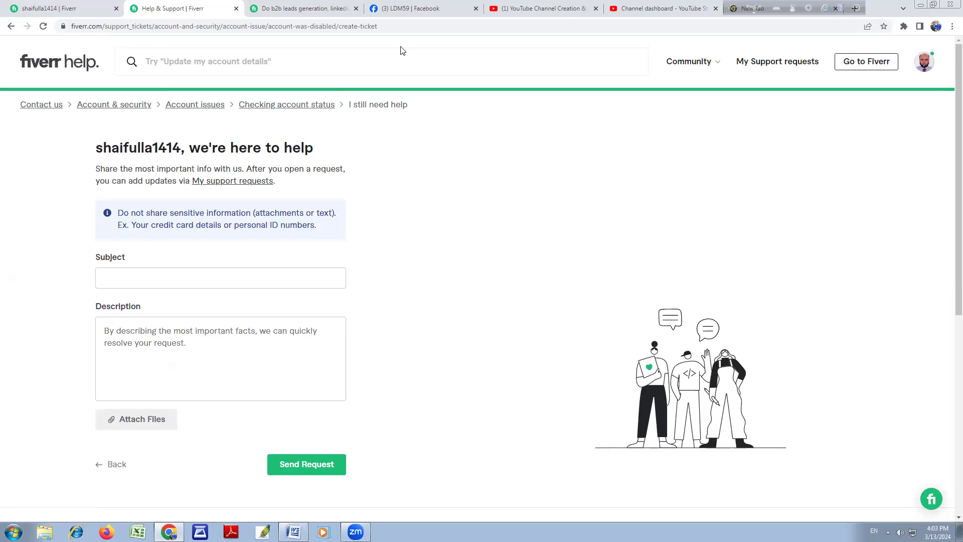
pyautogui.click(776, 7)
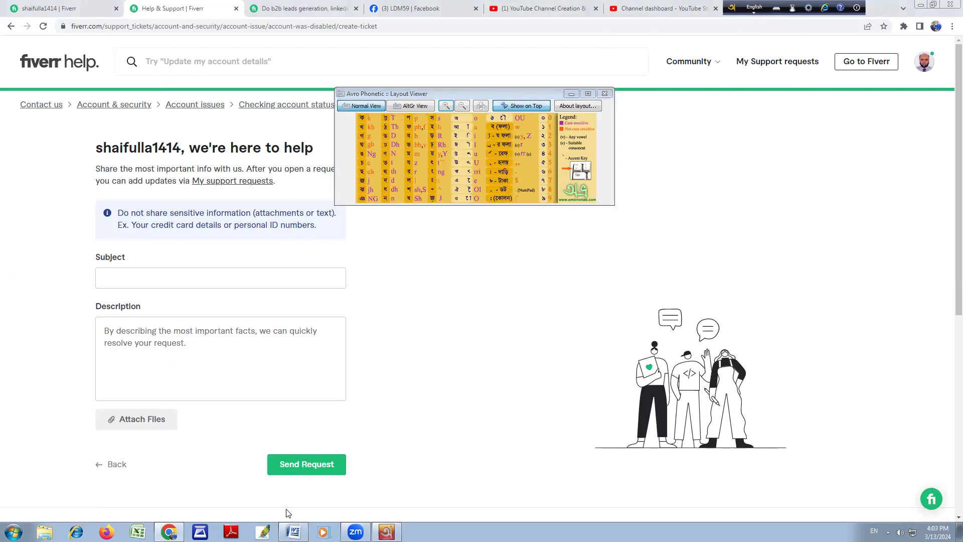
# Switch input to Bangla and open Gmail for the other signed-in Fiverr seller account in a new tab.
pyautogui.click(743, 8)
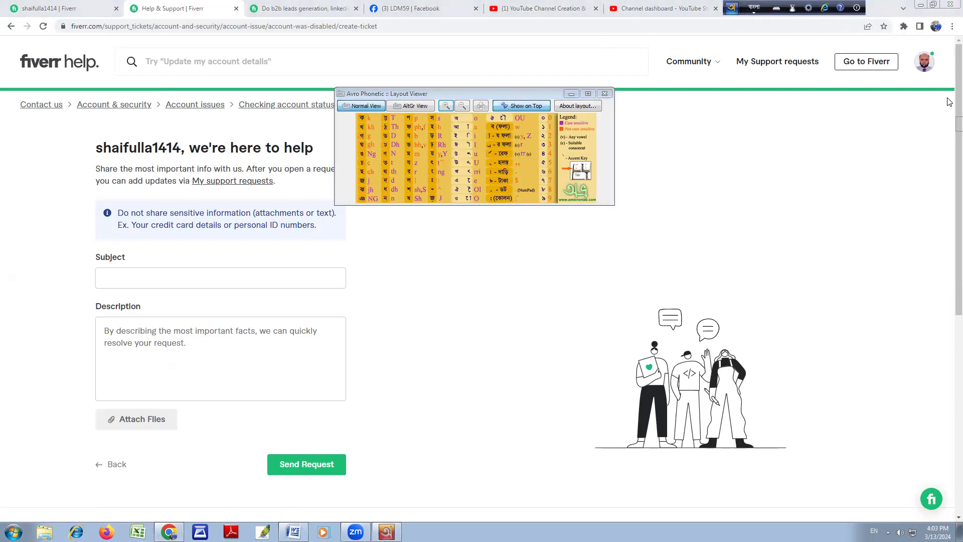
pyautogui.hotkey('ctrl', 't')
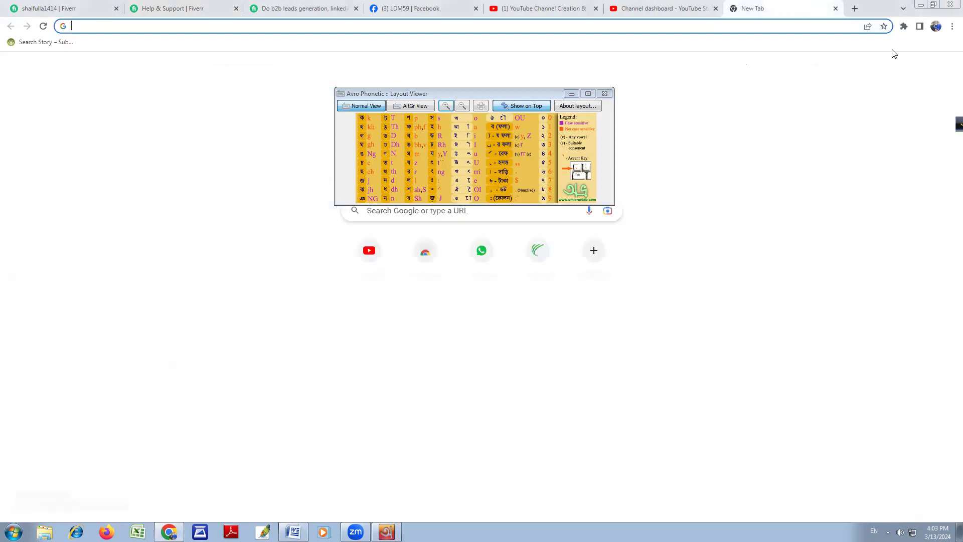
pyautogui.click(945, 68)
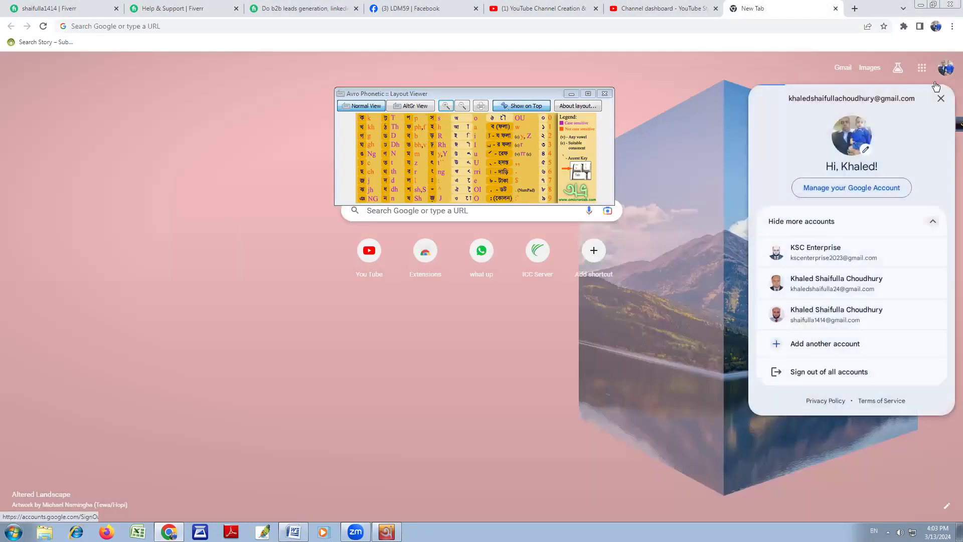
pyautogui.click(820, 314)
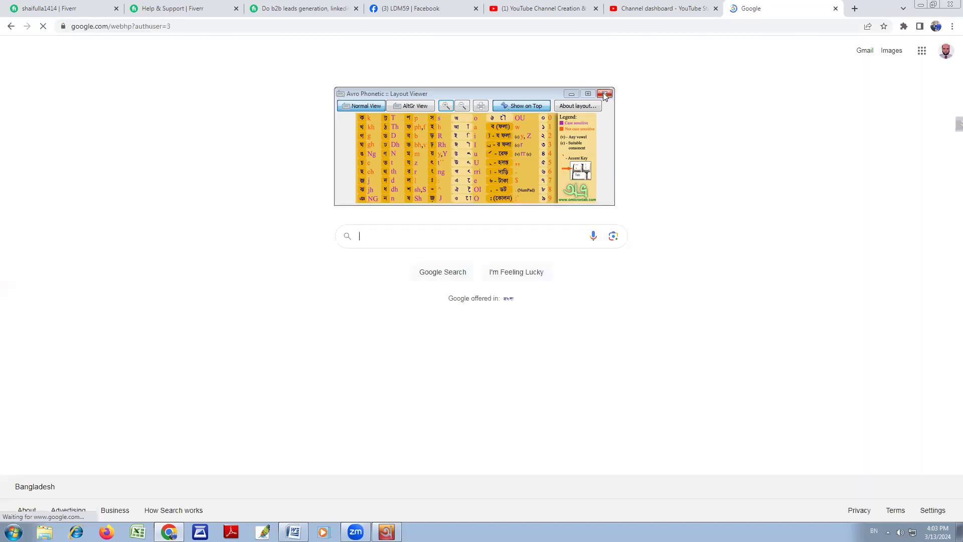
pyautogui.click(604, 93)
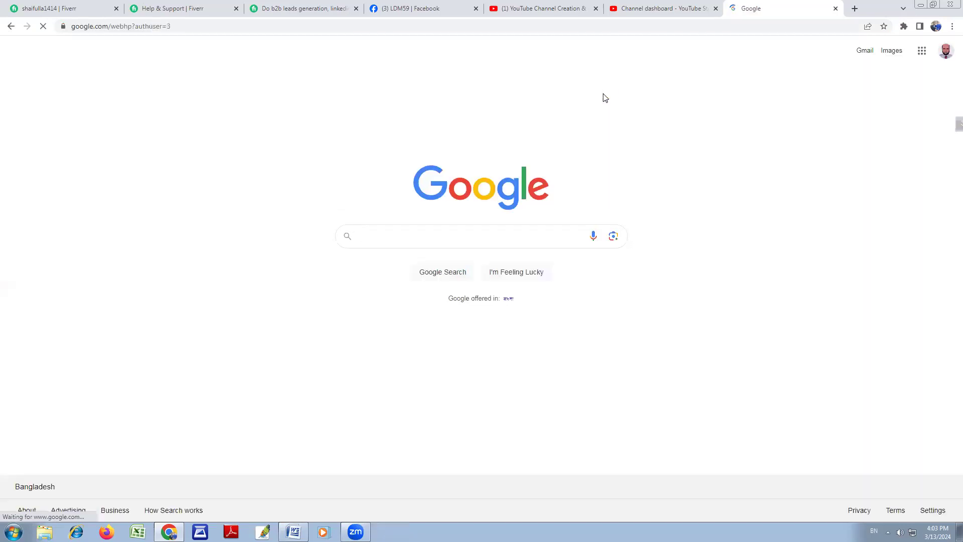
pyautogui.click(870, 59)
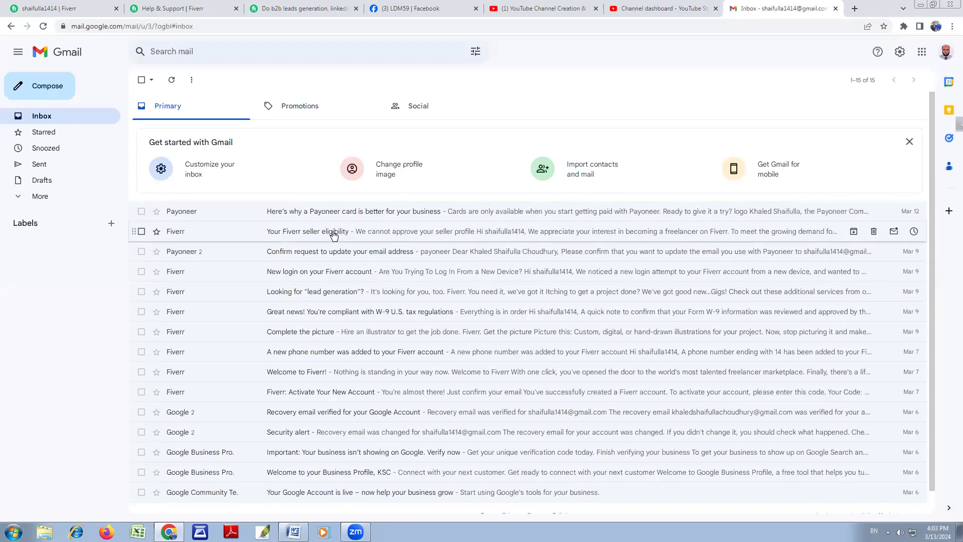
# Read the 'cannot approve your seller profile' email, then return to the Fiverr support form.
pyautogui.click(357, 235)
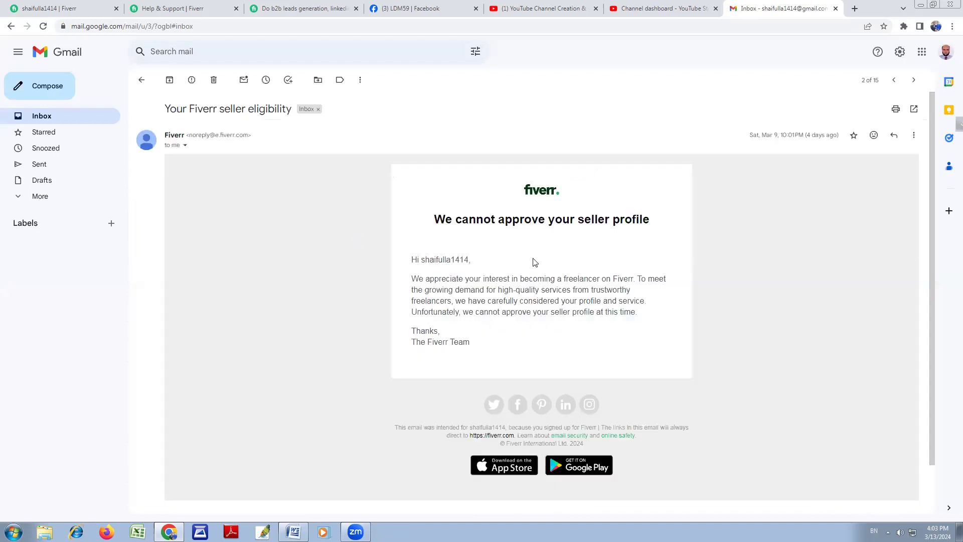
pyautogui.moveTo(640, 278); pyautogui.dragTo(651, 315)
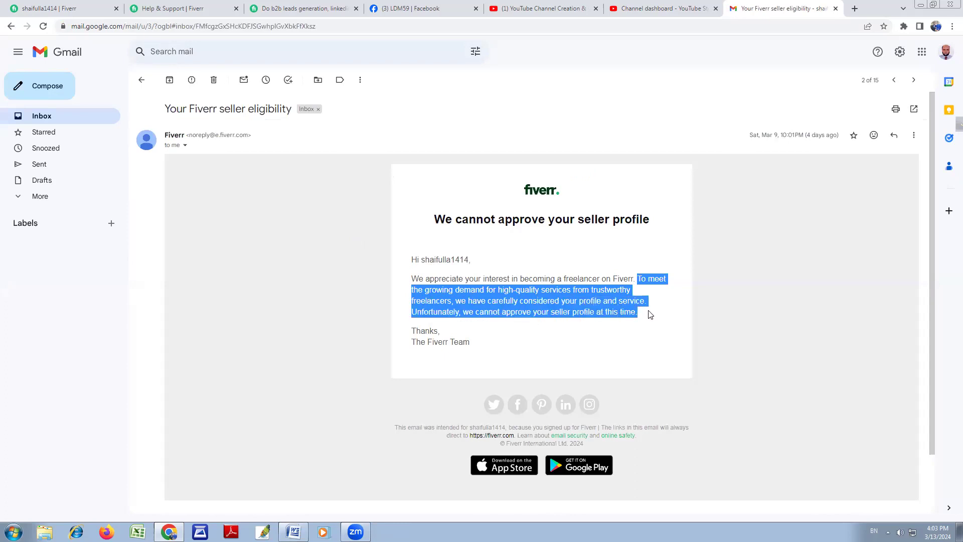
pyautogui.click(552, 310)
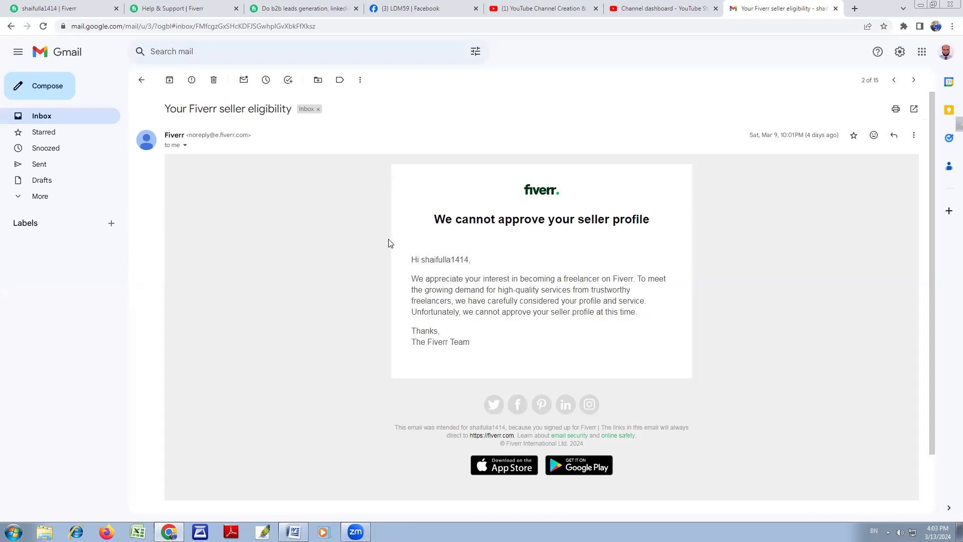
pyautogui.click(165, 9)
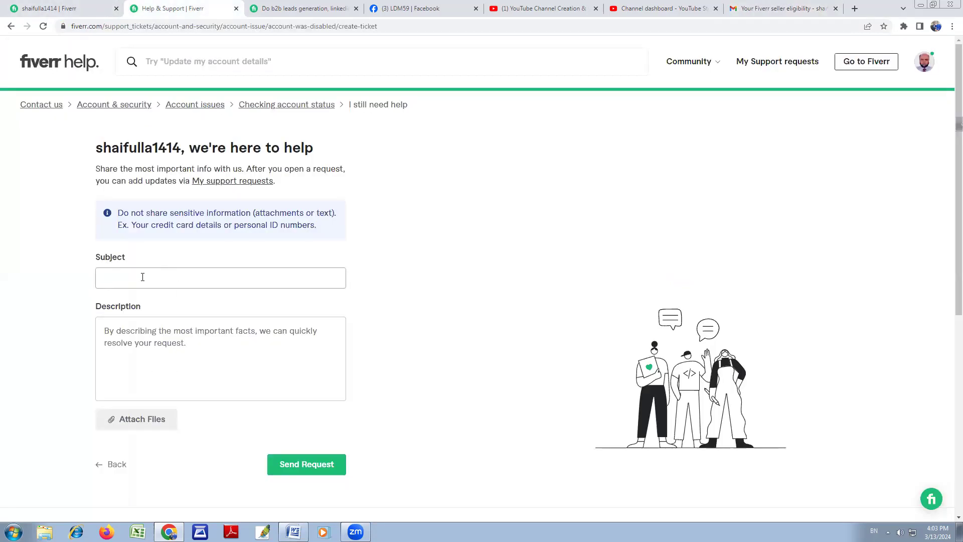
# Try the support form's Subject and Description fields, leaving them blank, then return to the Gmail inbox.
pyautogui.click(115, 278)
pyautogui.click(293, 274)
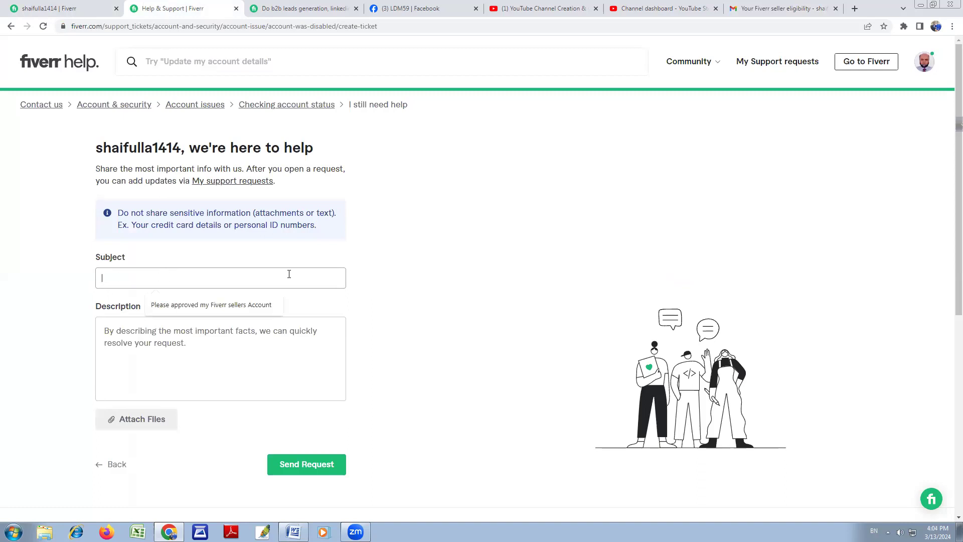
pyautogui.click(141, 344)
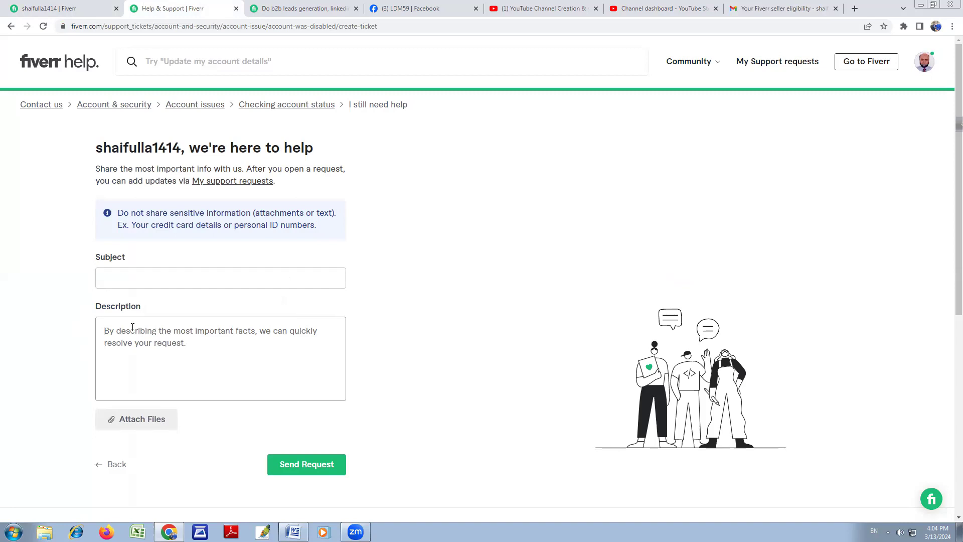
pyautogui.click(225, 361)
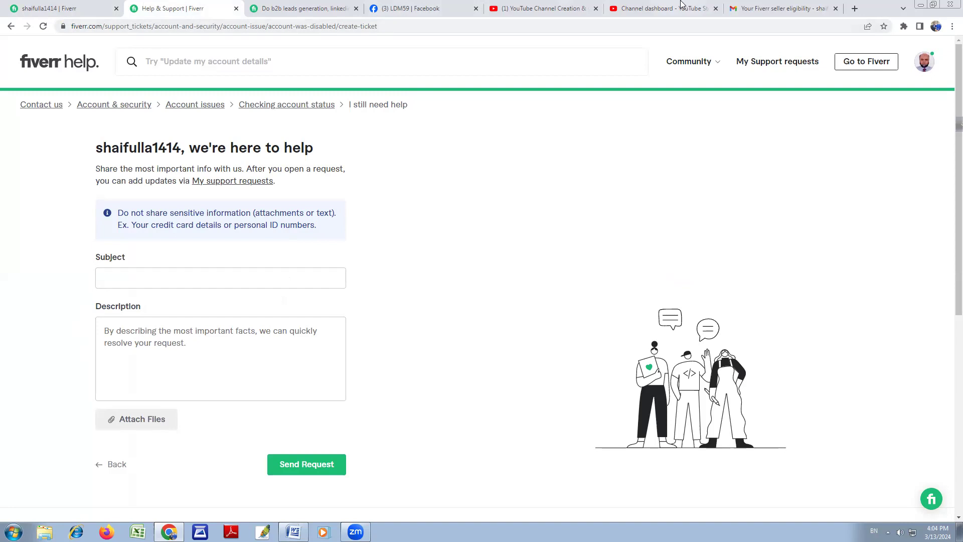
pyautogui.click(788, 7)
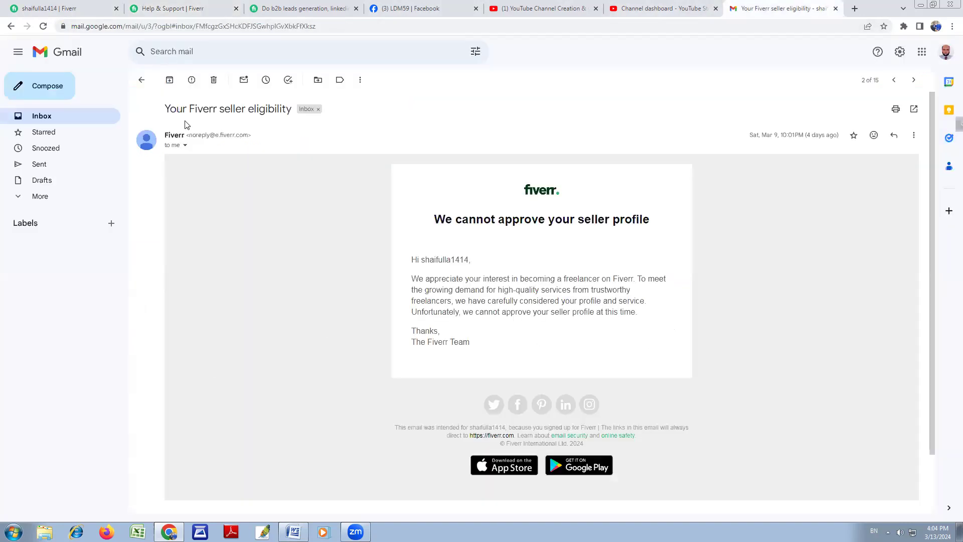
pyautogui.click(142, 81)
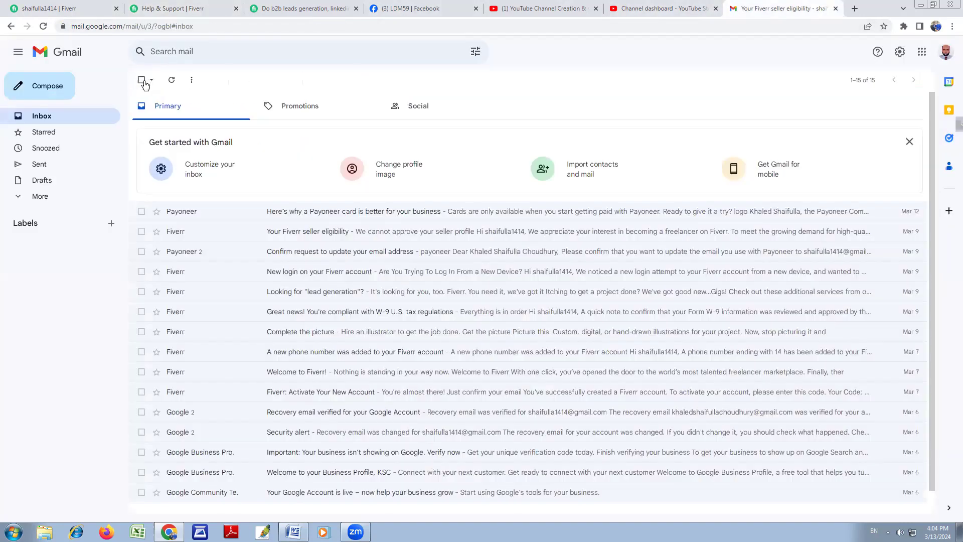